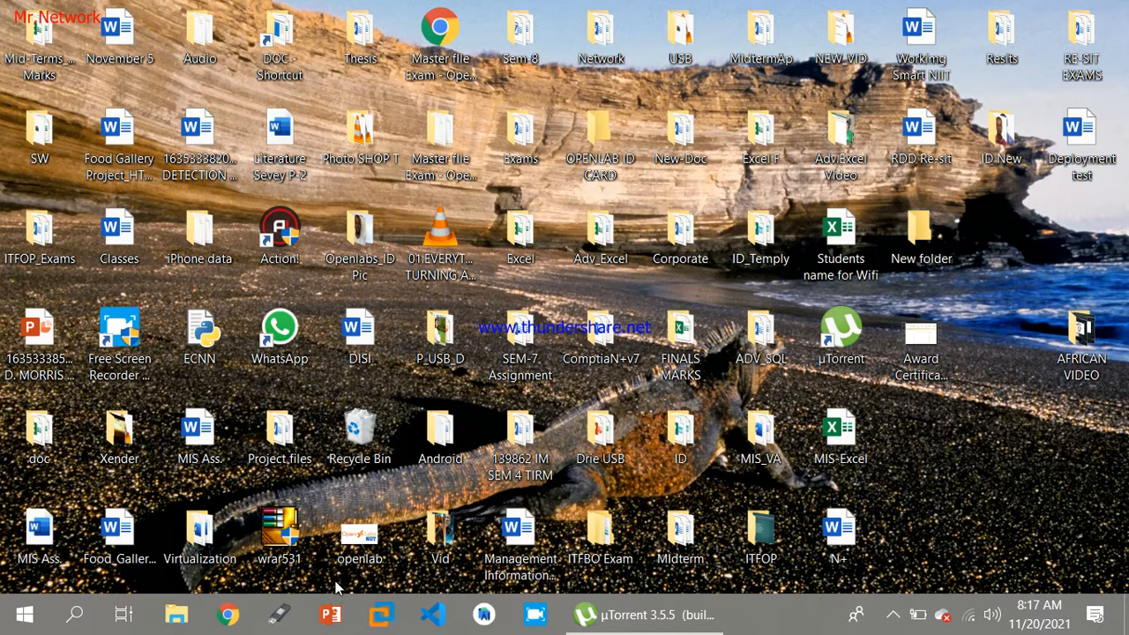
right_click(959, 477)
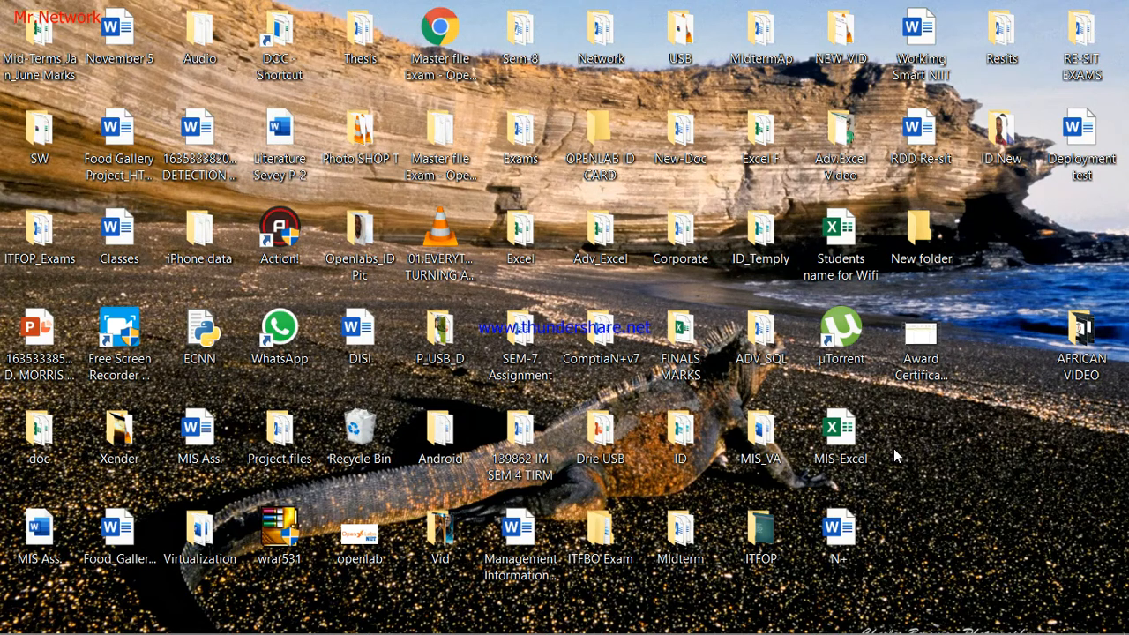
key(super)
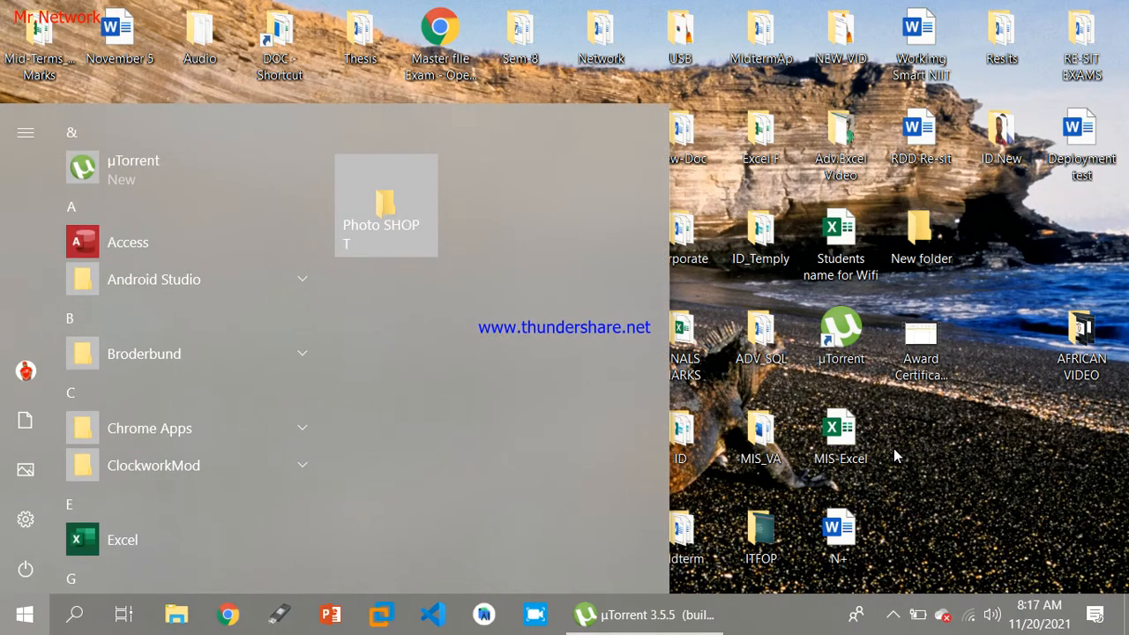
text(po)
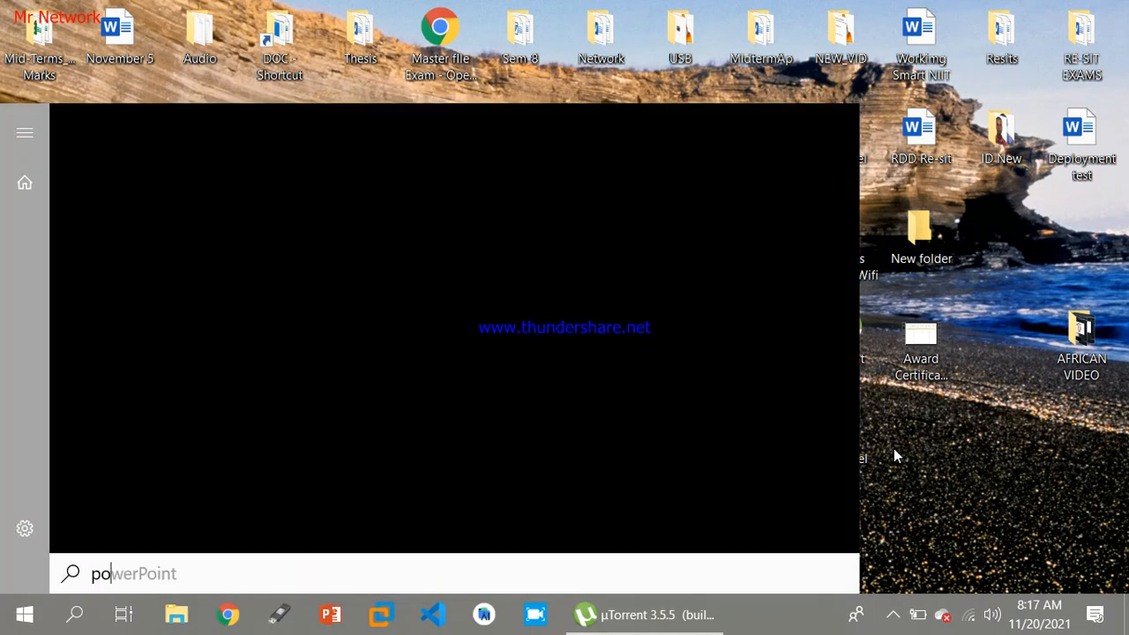
key(BackSpace)
key(BackSpace)
- Launch PowerPoint by running POWERPNT, maximize its window, and create a new blank presentation
key(super+r)
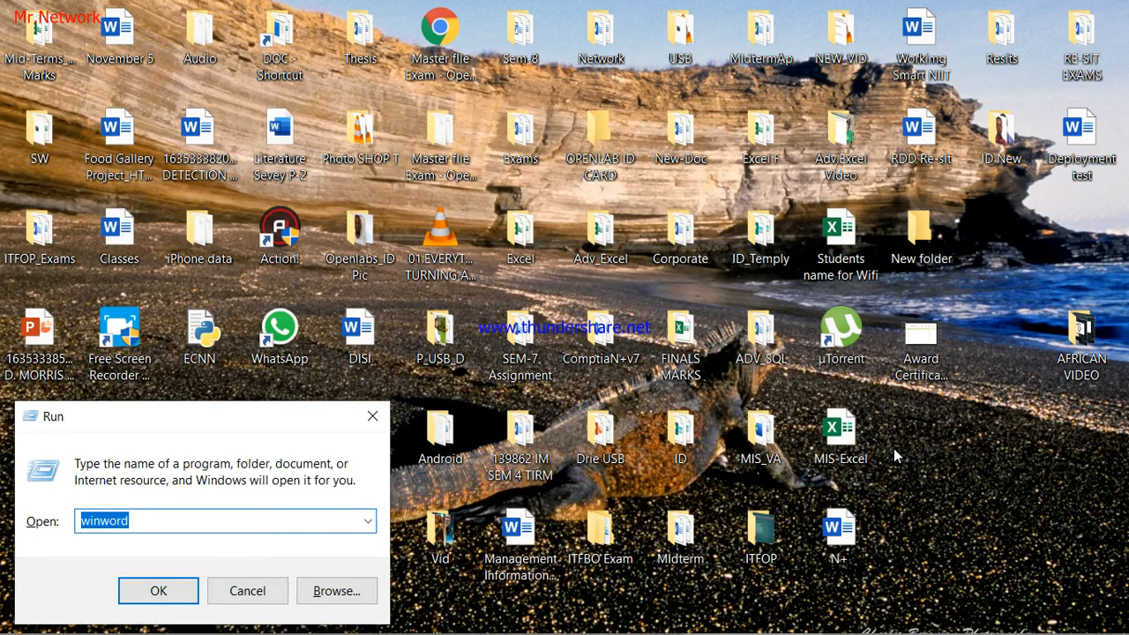
text(po)
key(BackSpace)
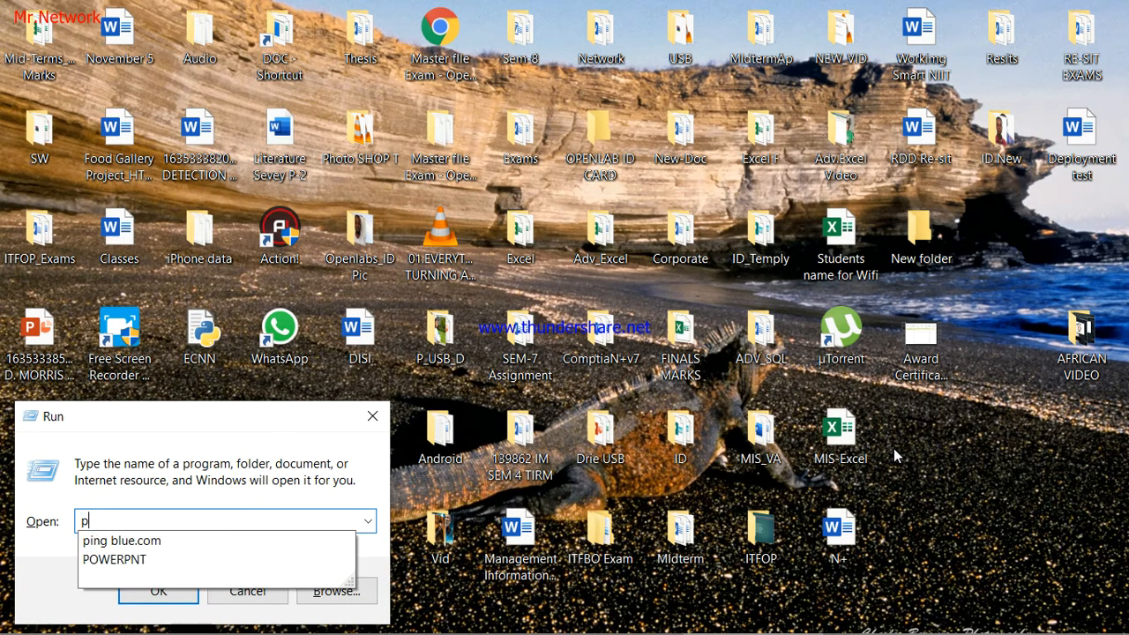
key(Down)
key(Down)
key(Return)
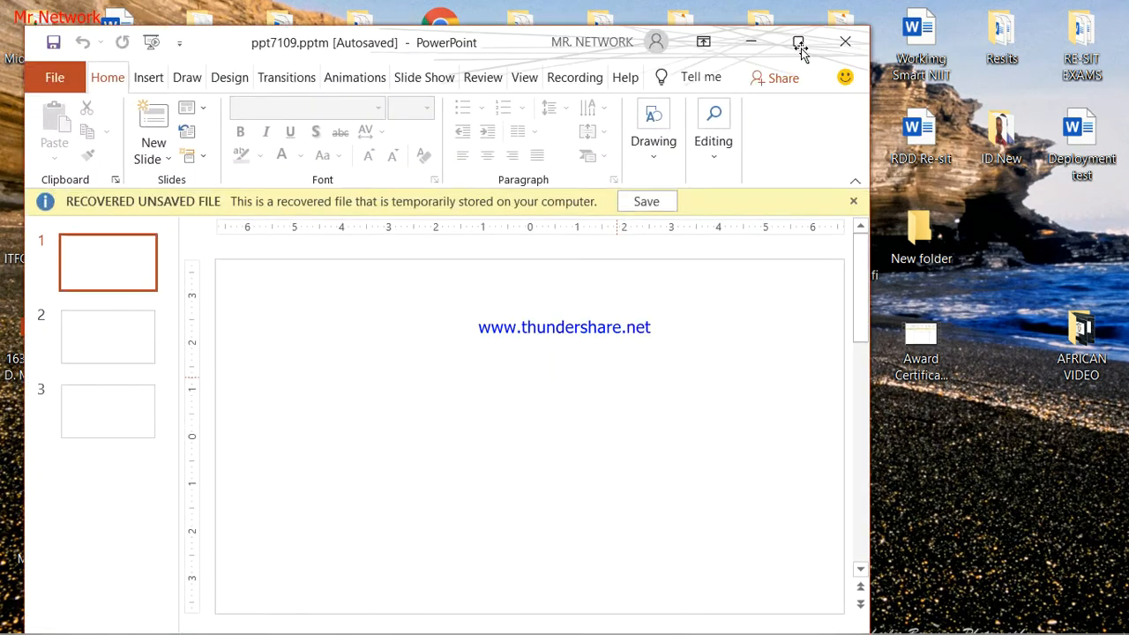
click(811, 42)
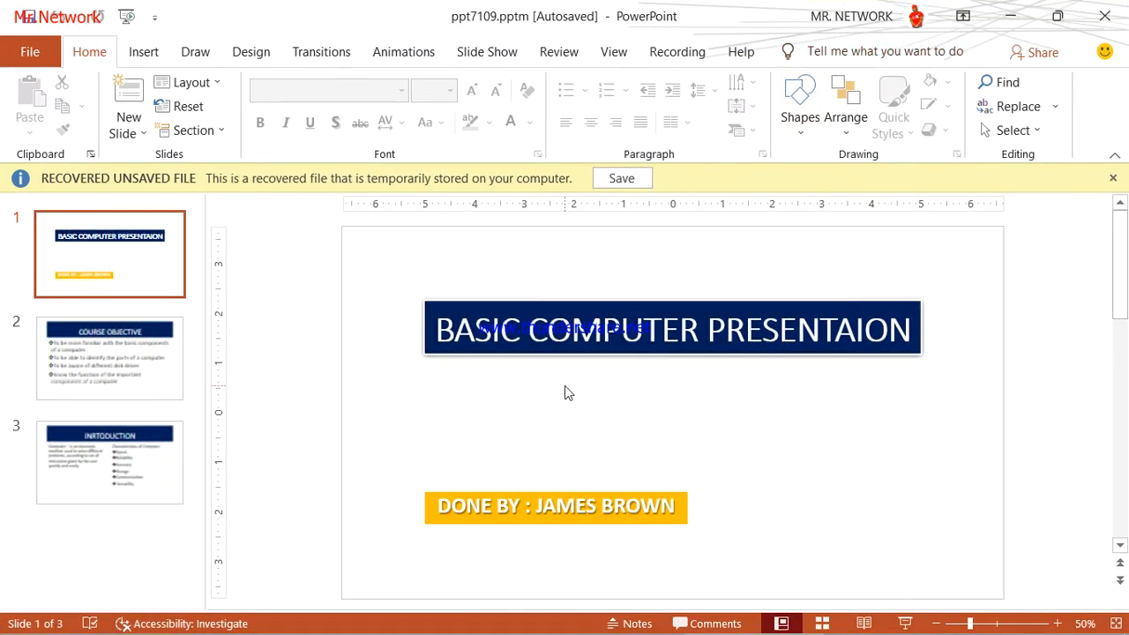
key(ctrl+n)
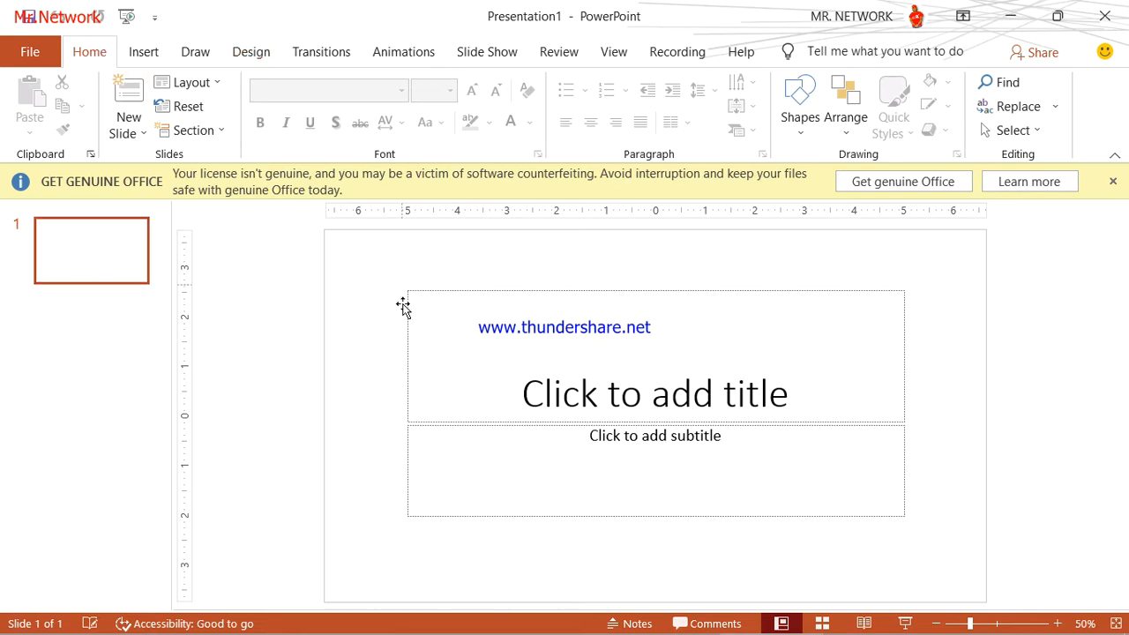
- Enter "Basic Computer Course" as the title of the first slide
click(470, 309)
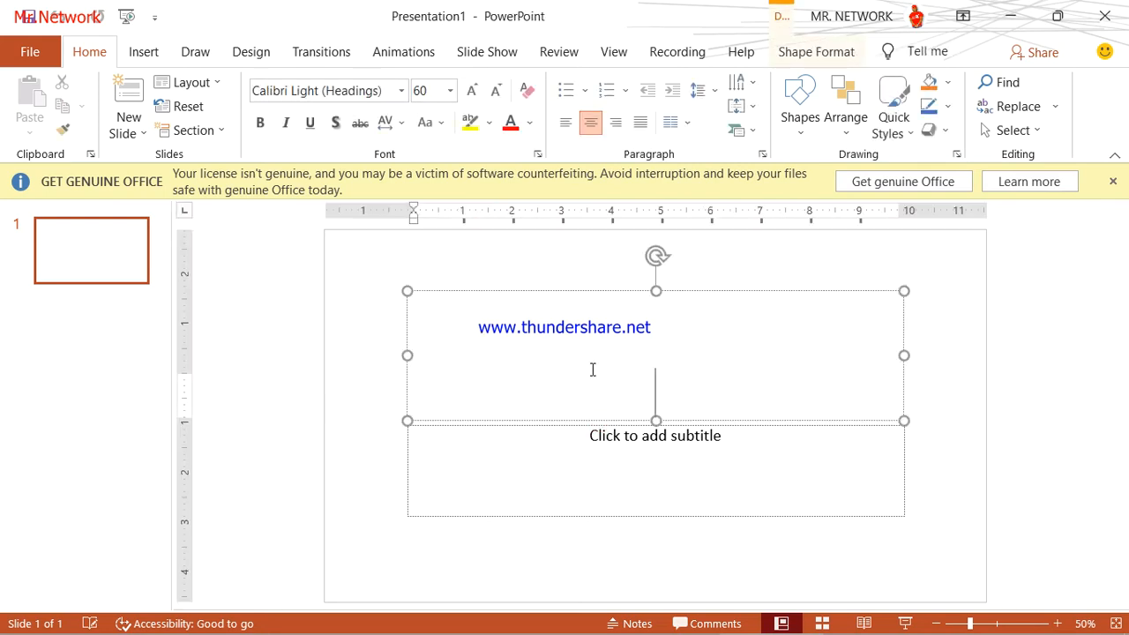
text(B)
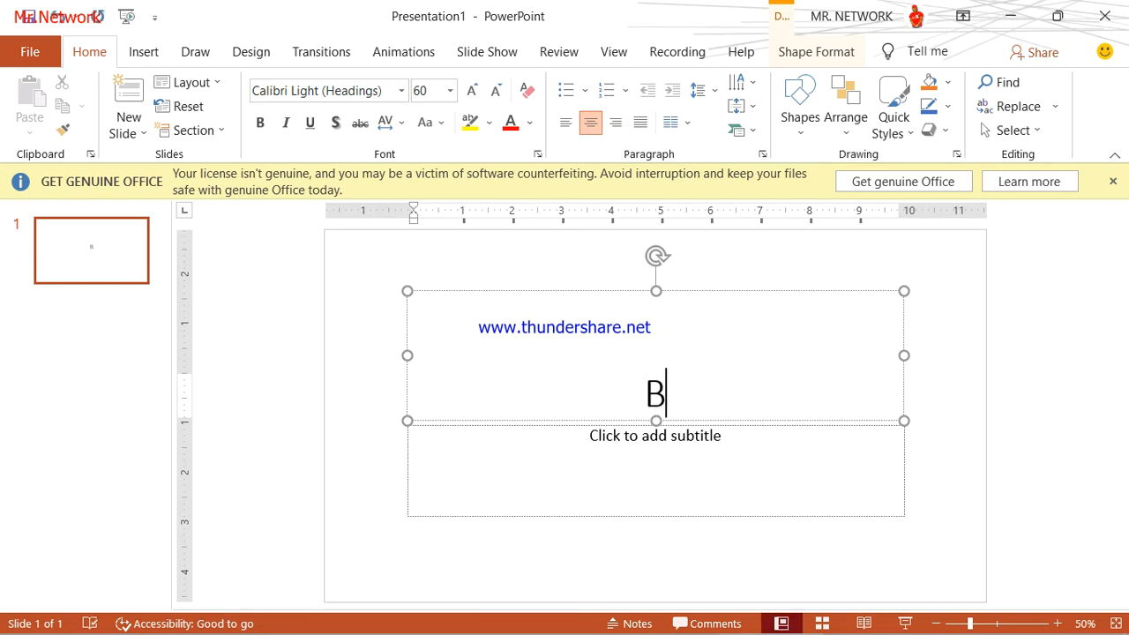
text(asic )
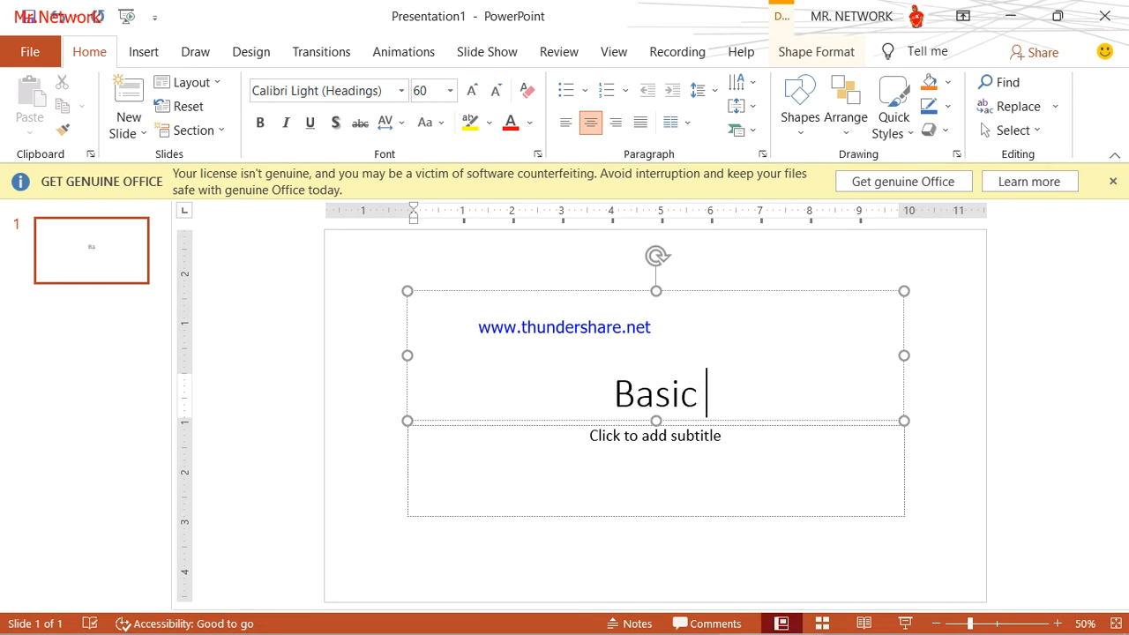
text(VC)
key(BackSpace)
key(BackSpace)
text(C)
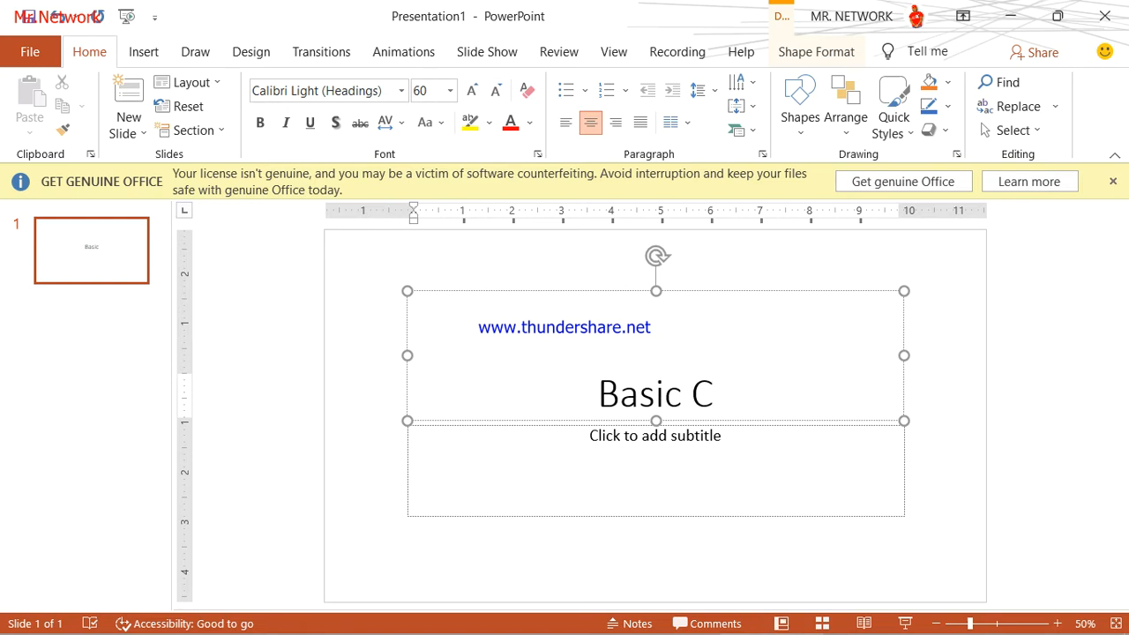
text(dom)
key(BackSpace)
key(BackSpace)
key(BackSpace)
text(omputer )
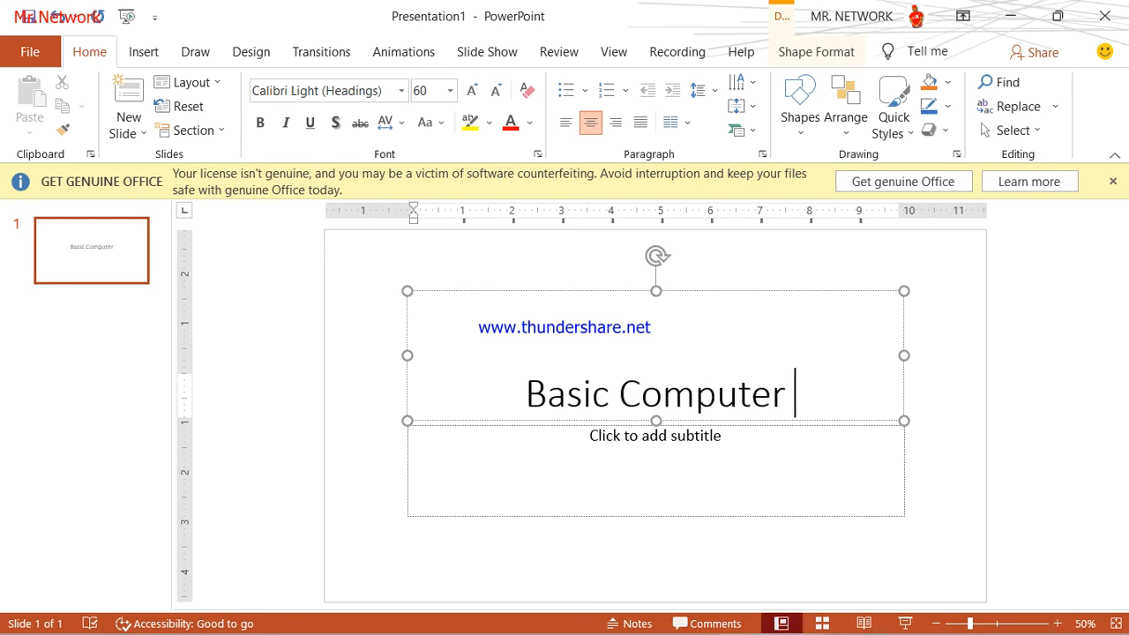
text(our)
key(BackSpace)
key(BackSpace)
key(BackSpace)
text(COurse)
key(BackSpace)
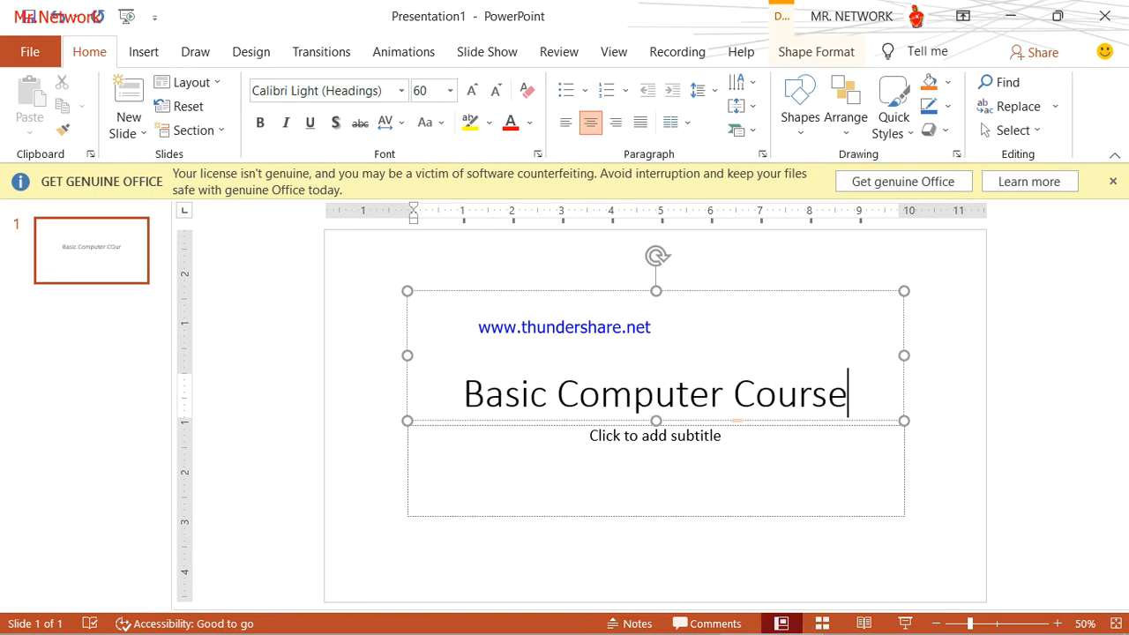
- Enter "Design By:" followed by the author's full name as the slide's subtitle
click(563, 496)
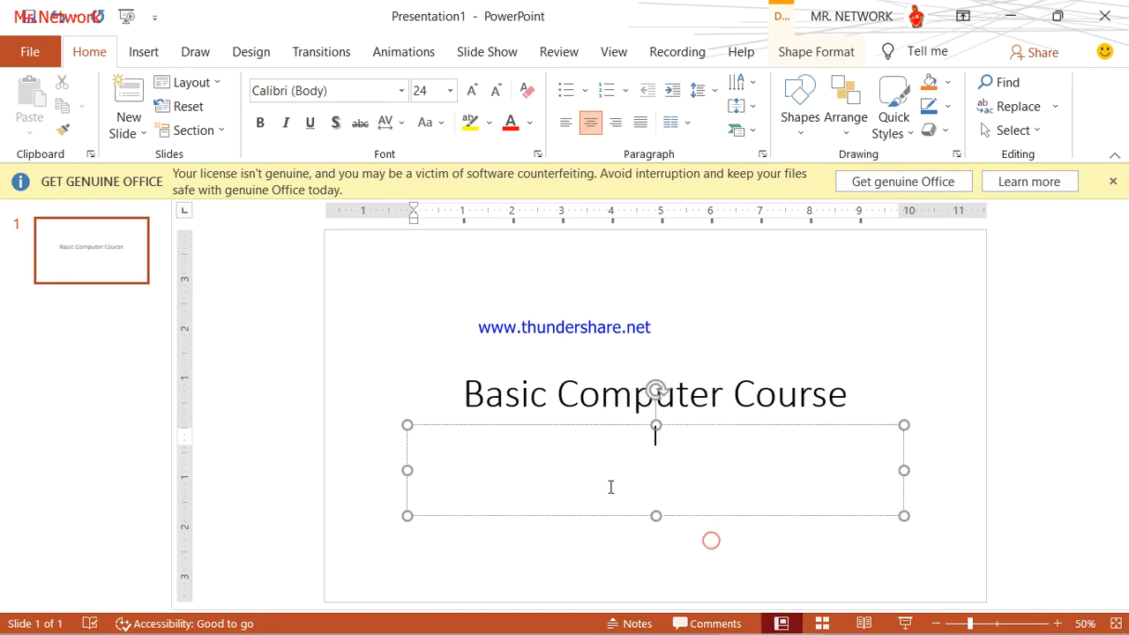
text(D)
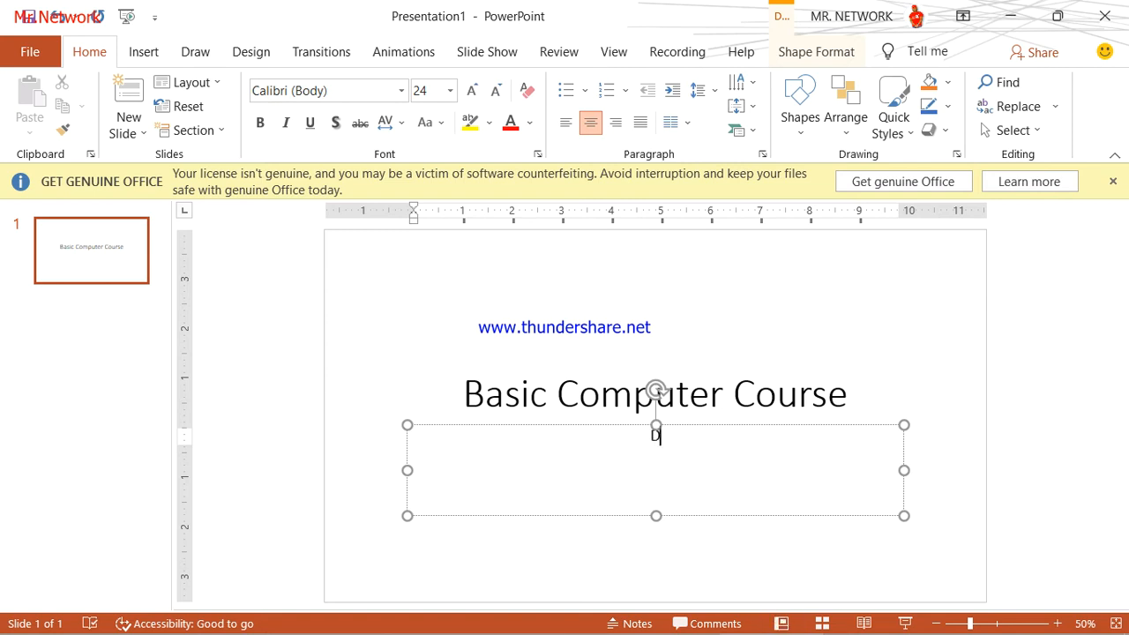
text(esign My)
key(BackSpace)
key(BackSpace)
text(By: Momo)
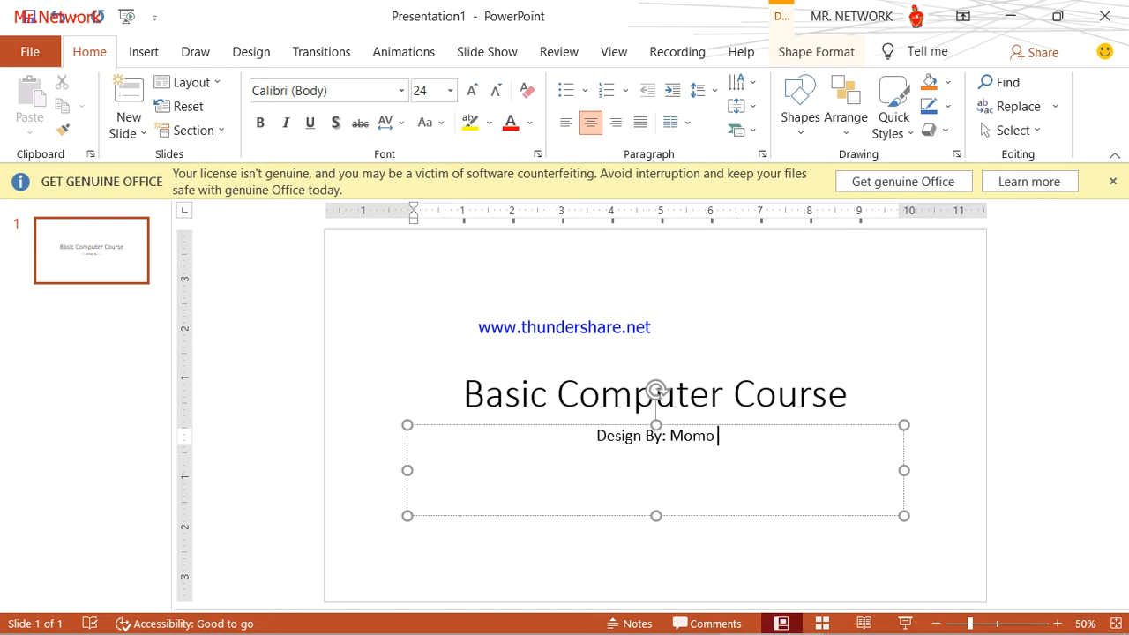
text( D. Morris)
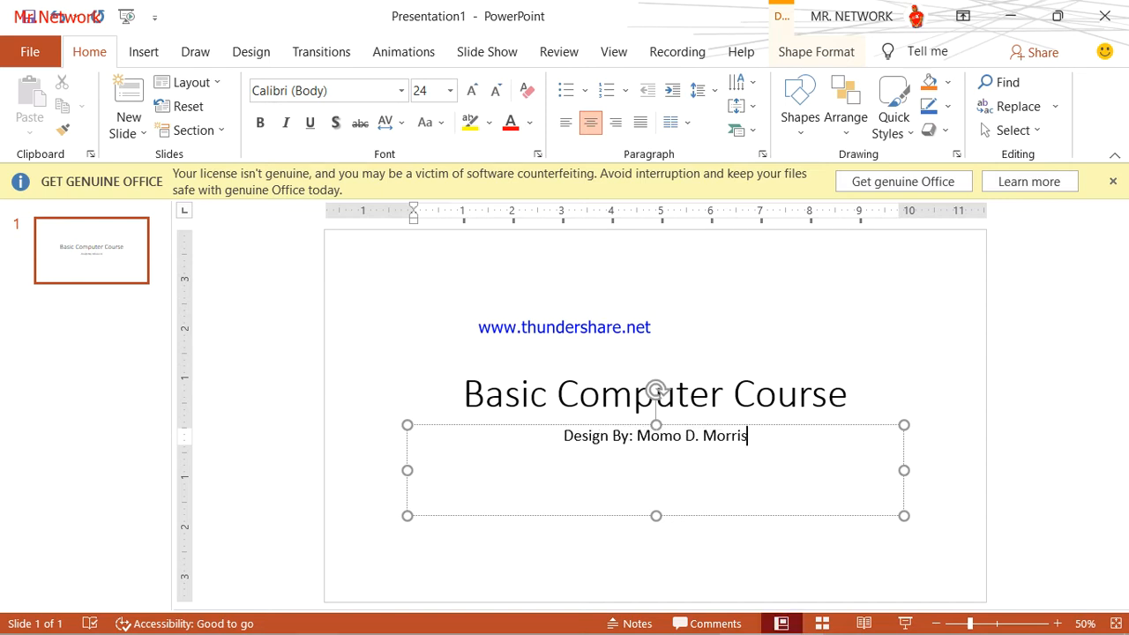
text( Jr.)
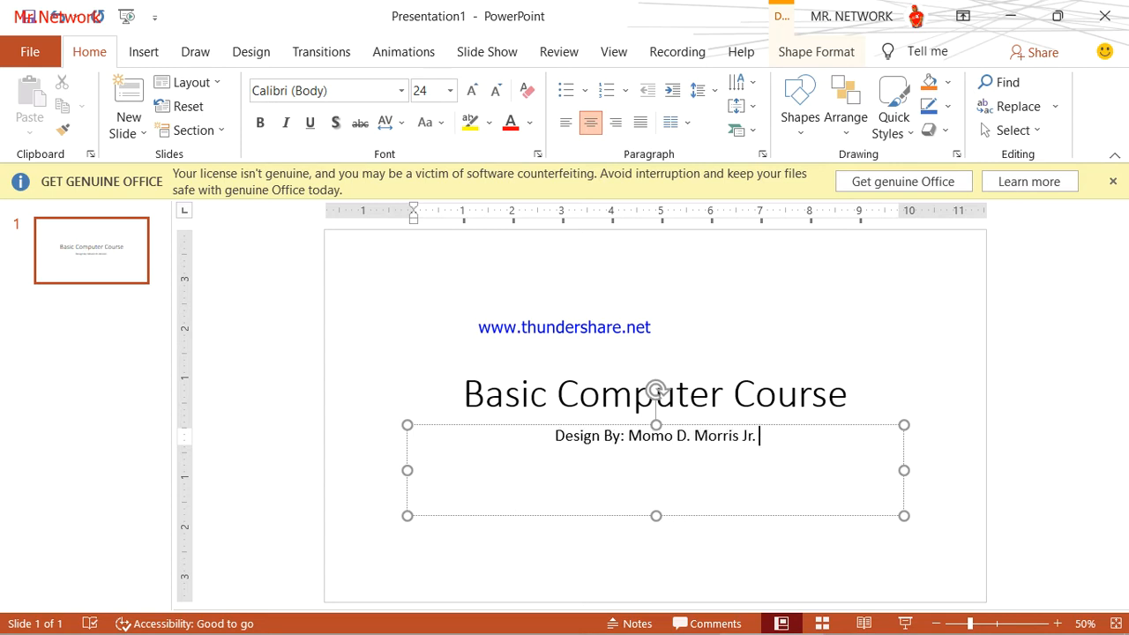
- Shrink the title box to about 1.09" high in the slide's upper part, and reduce the subtitle box's height to one text line
click(734, 349)
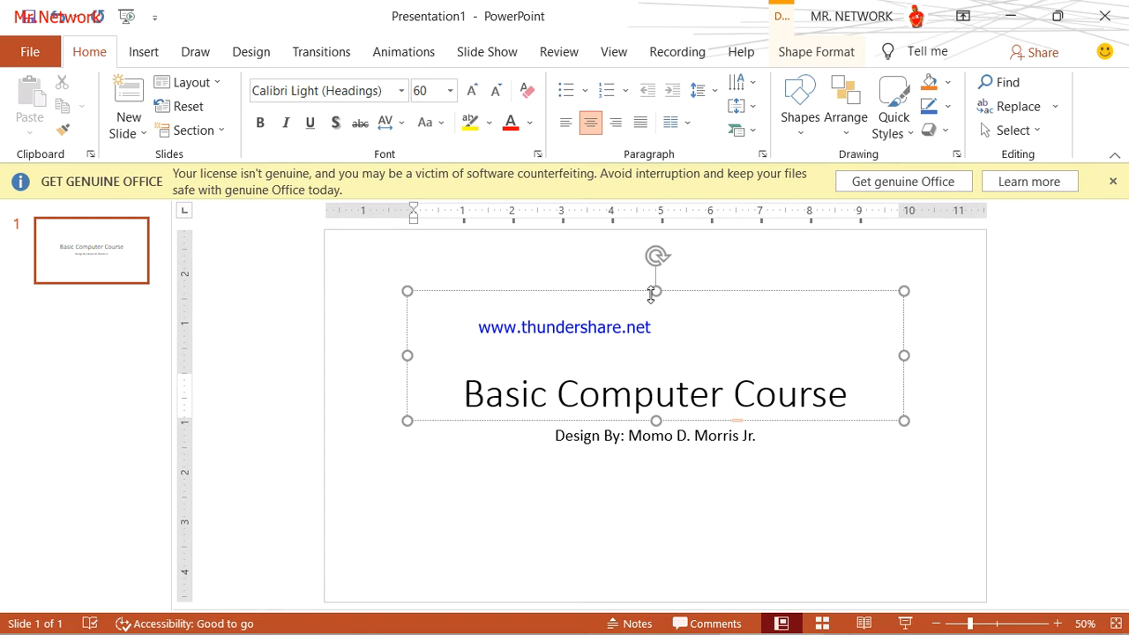
mouse_move(656, 290)
mouse_down()
mouse_move(661, 367)
mouse_move(685, 356)
mouse_move(678, 292)
mouse_up()
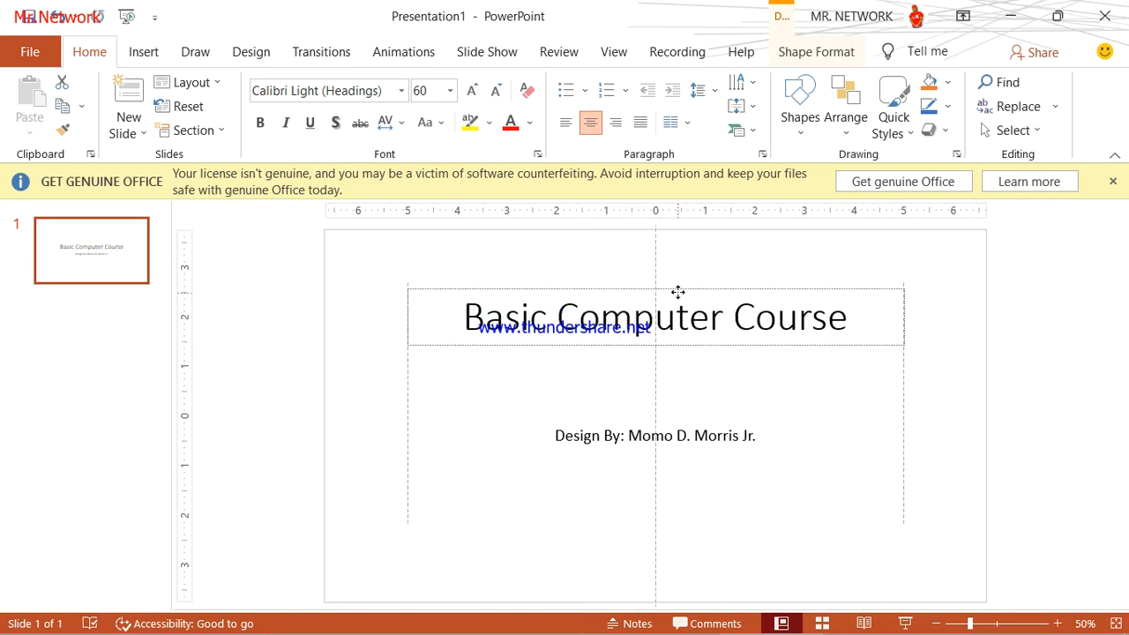
drag(677, 292, 676, 292)
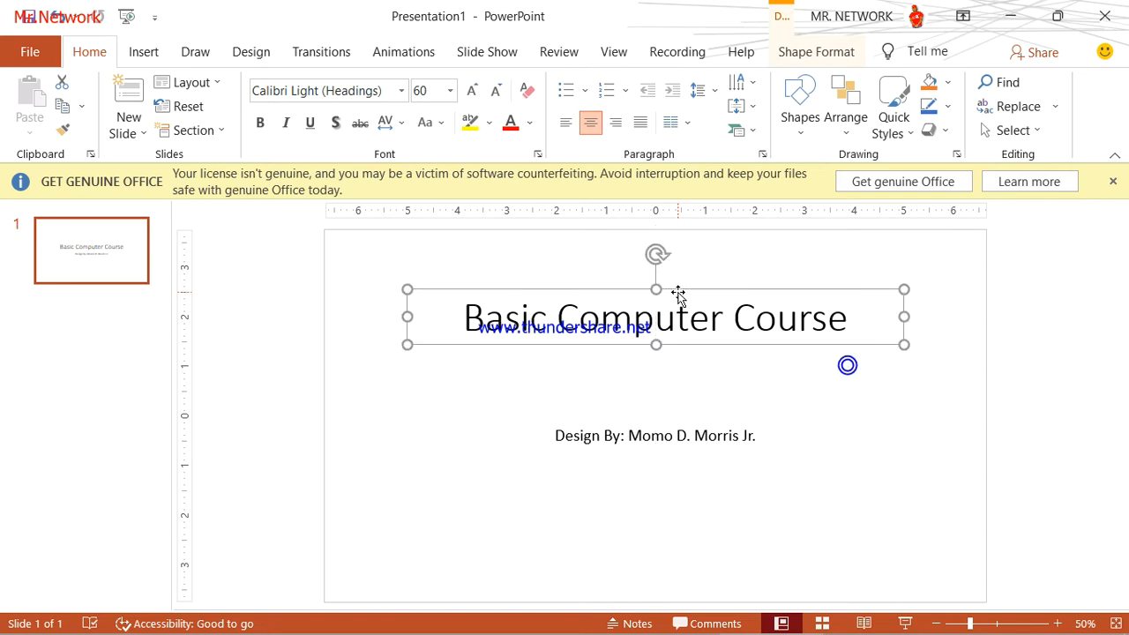
click(683, 424)
drag(656, 515, 657, 452)
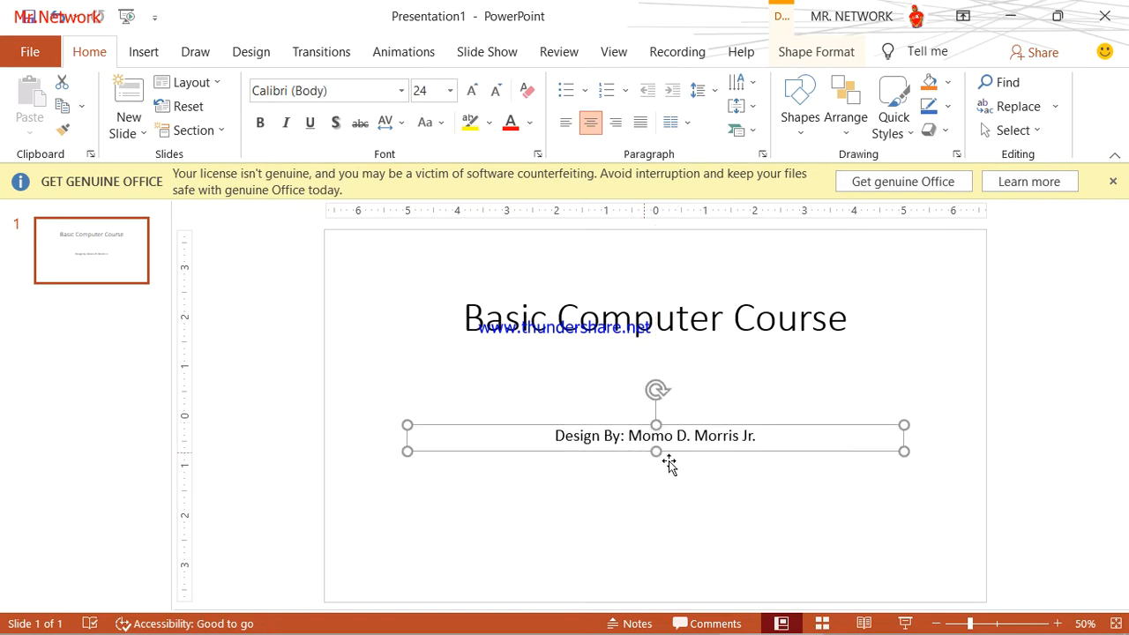
- Enlarge the subtitle text to size 30, then narrow its box and move it to the lower-left area of the slide
click(758, 435)
drag(758, 436, 520, 436)
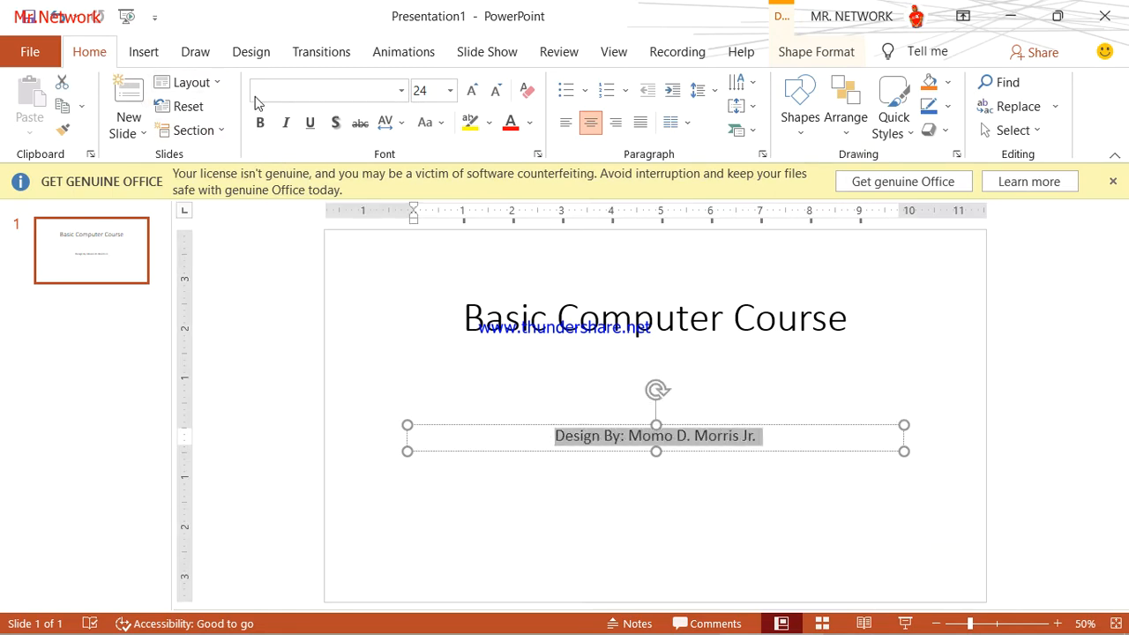
click(473, 90)
click(474, 89)
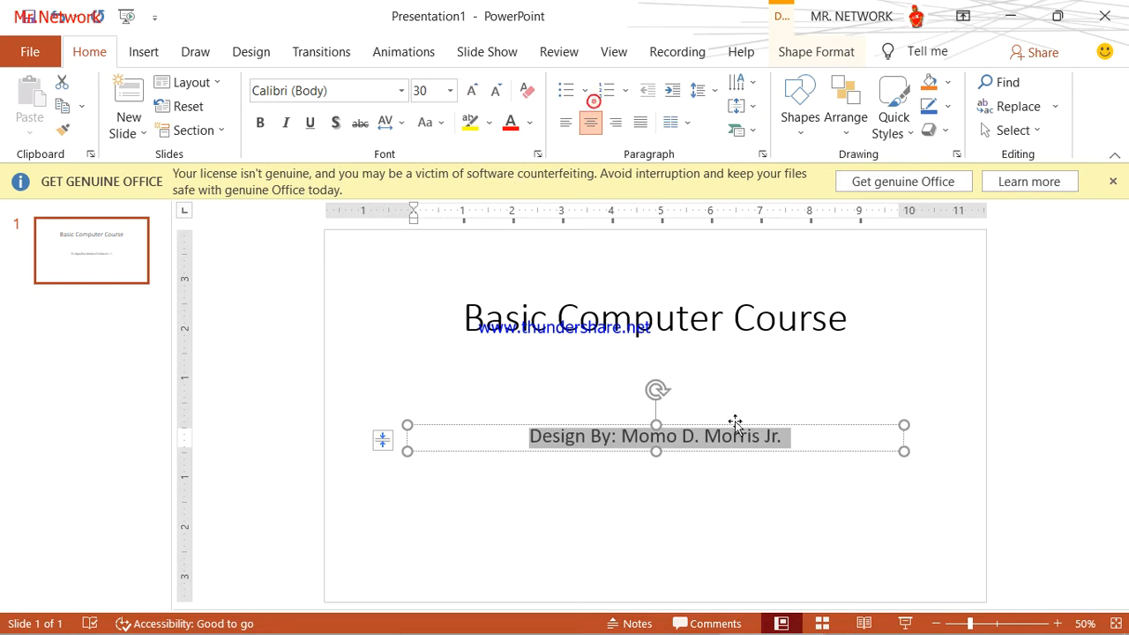
drag(904, 450, 650, 558)
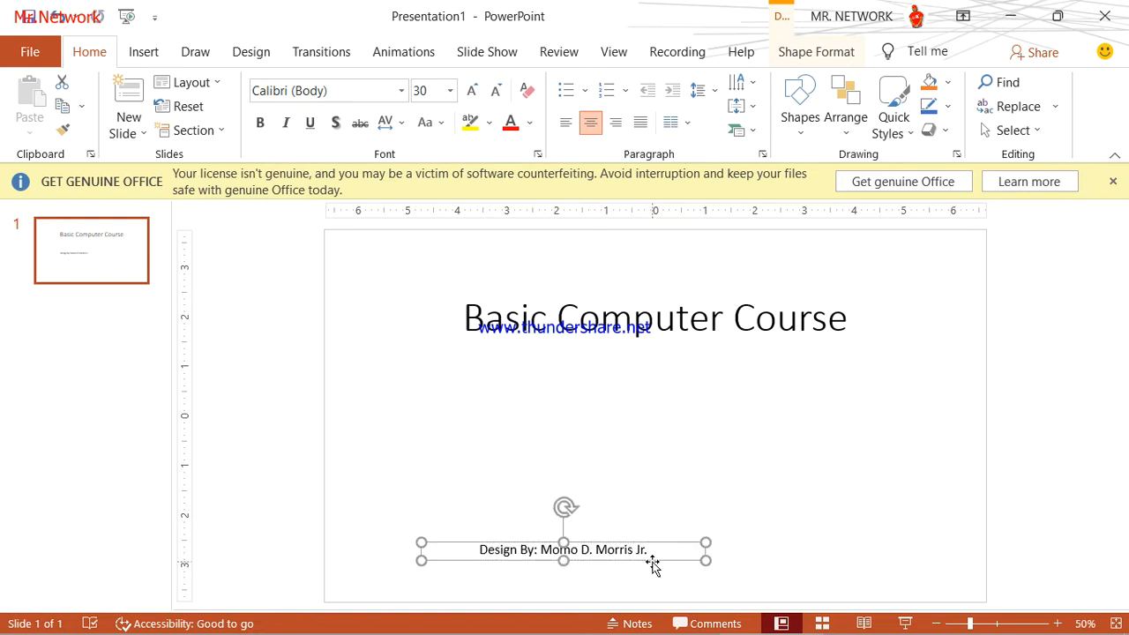
- Fill the title box with the standard dark blue color
click(660, 342)
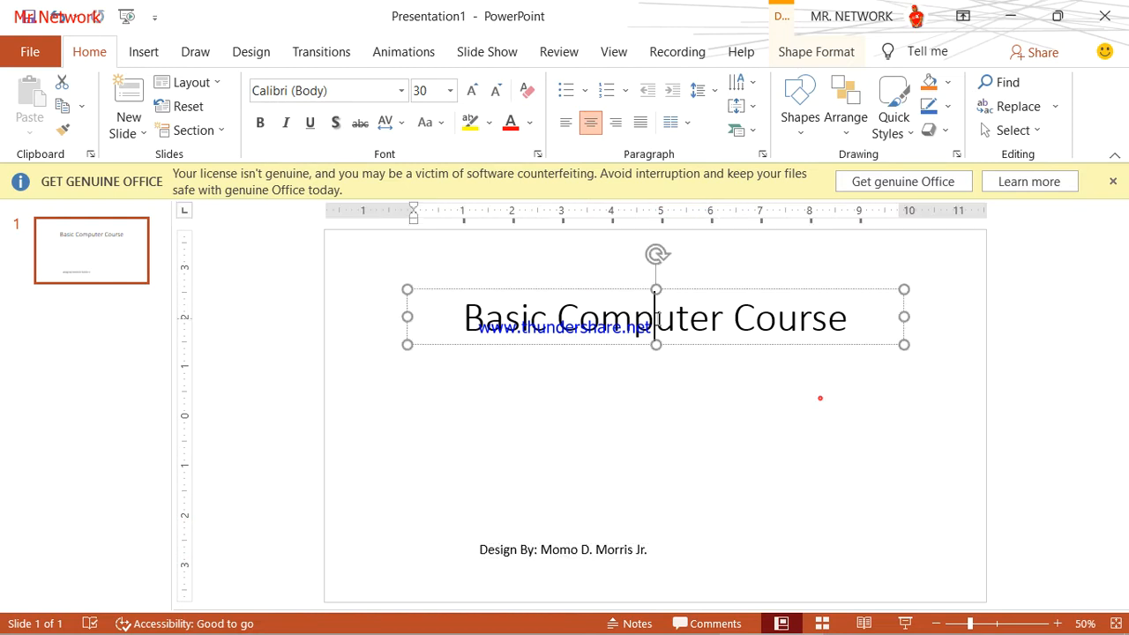
click(728, 345)
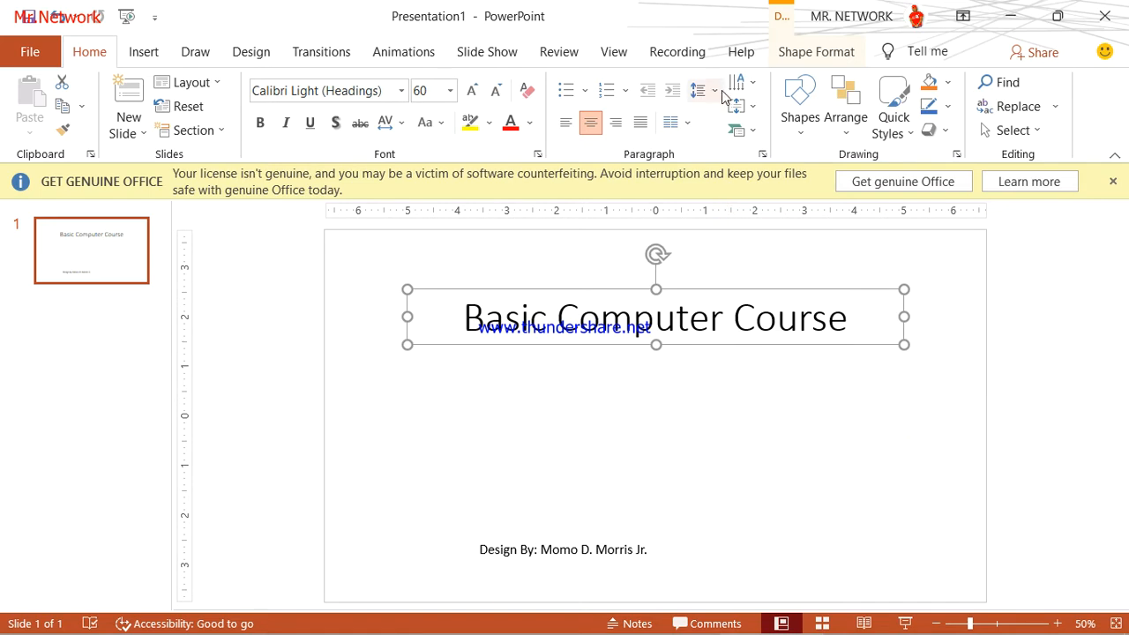
click(820, 55)
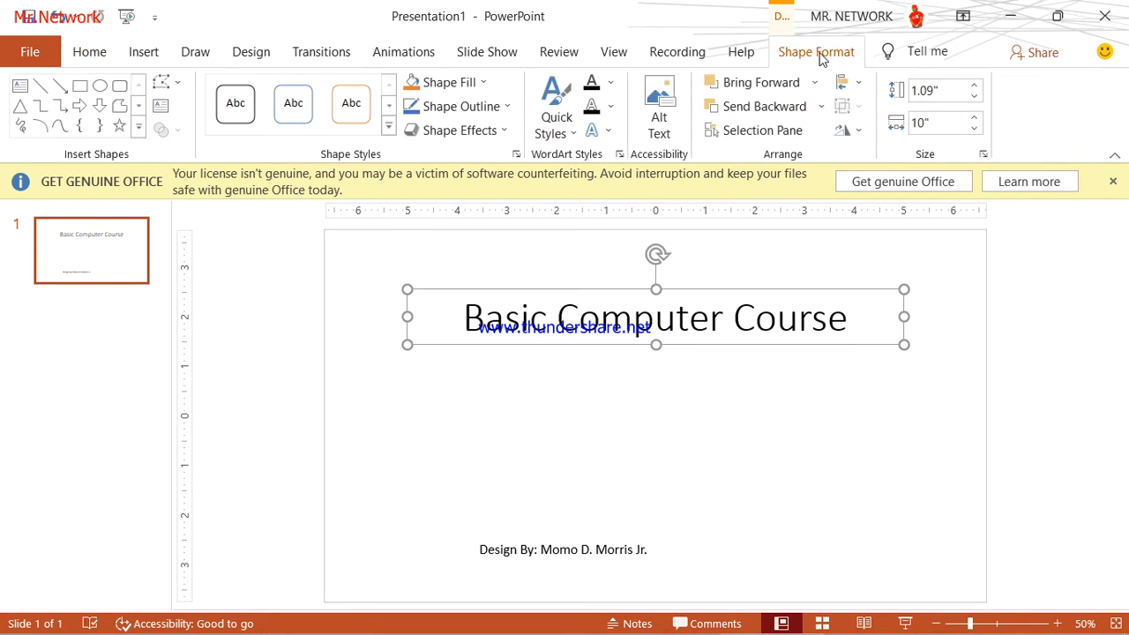
click(424, 84)
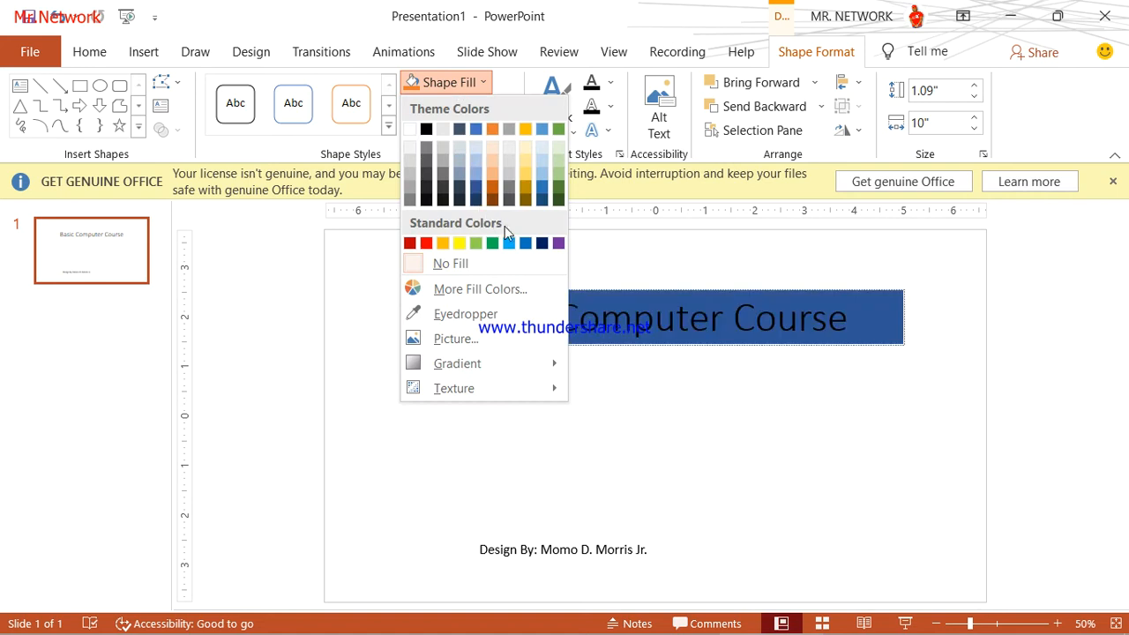
click(542, 244)
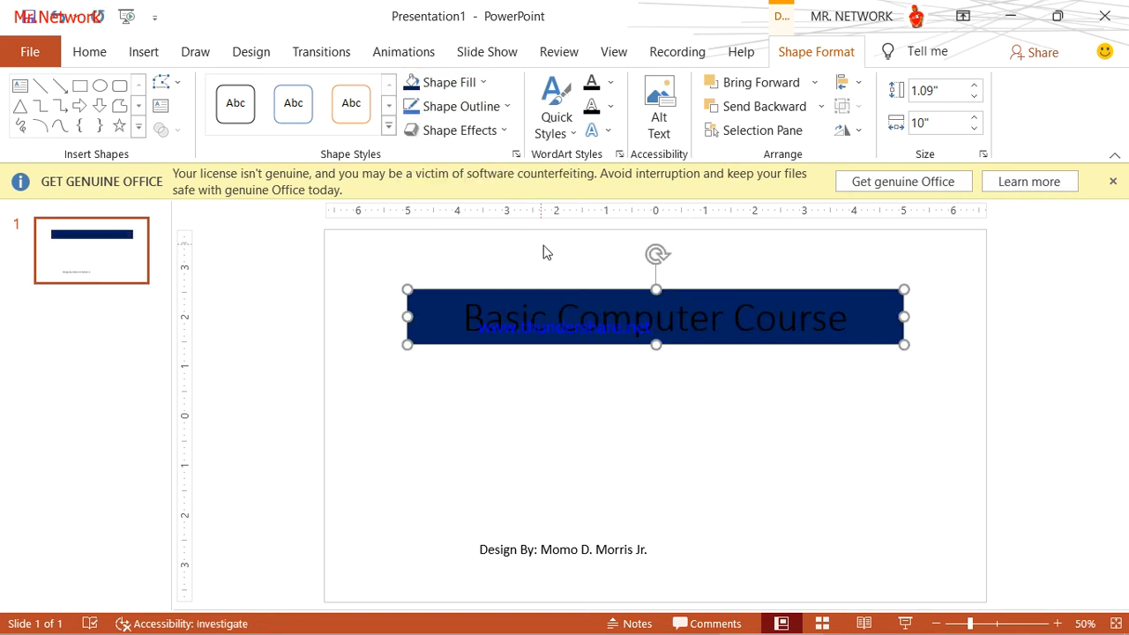
- Change the font color of the "Basic Computer Course" title text to white
click(826, 310)
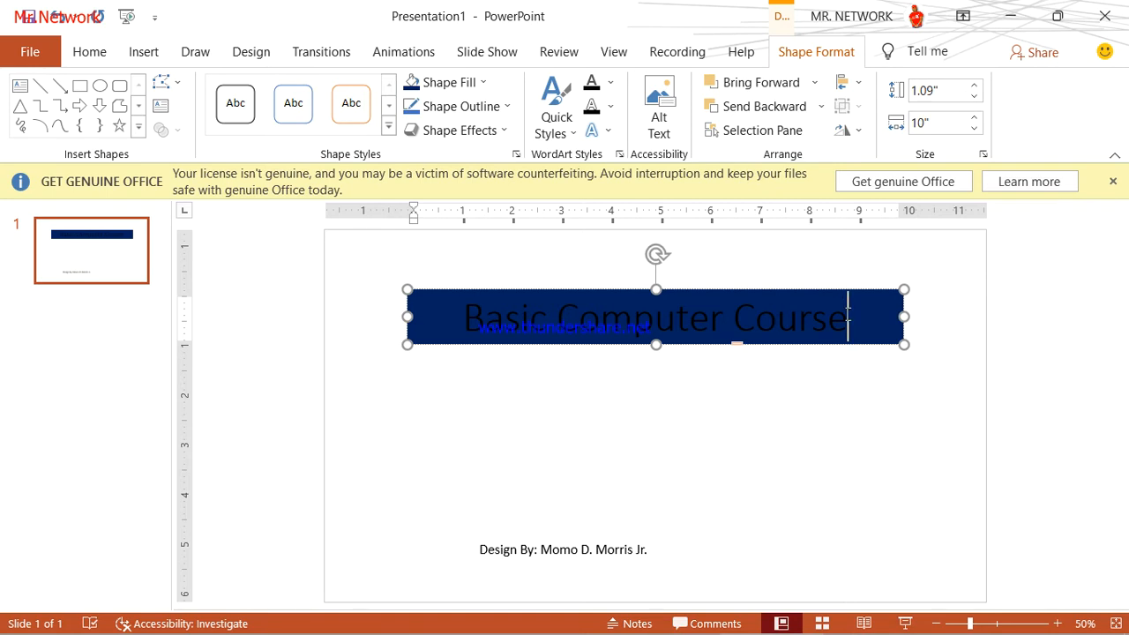
drag(847, 315, 485, 314)
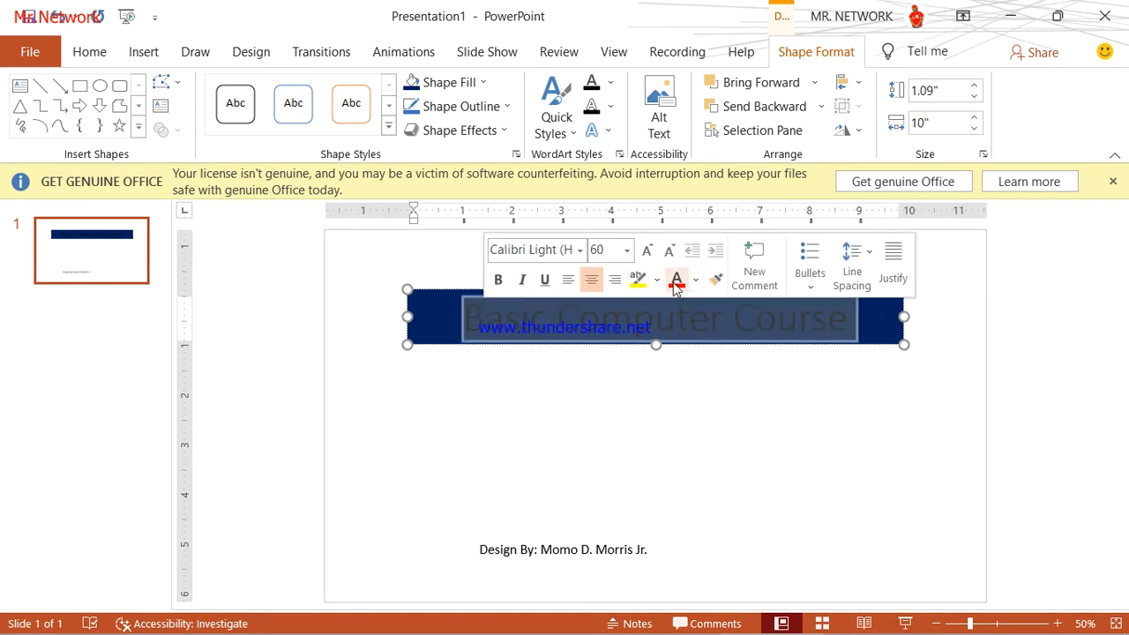
click(697, 282)
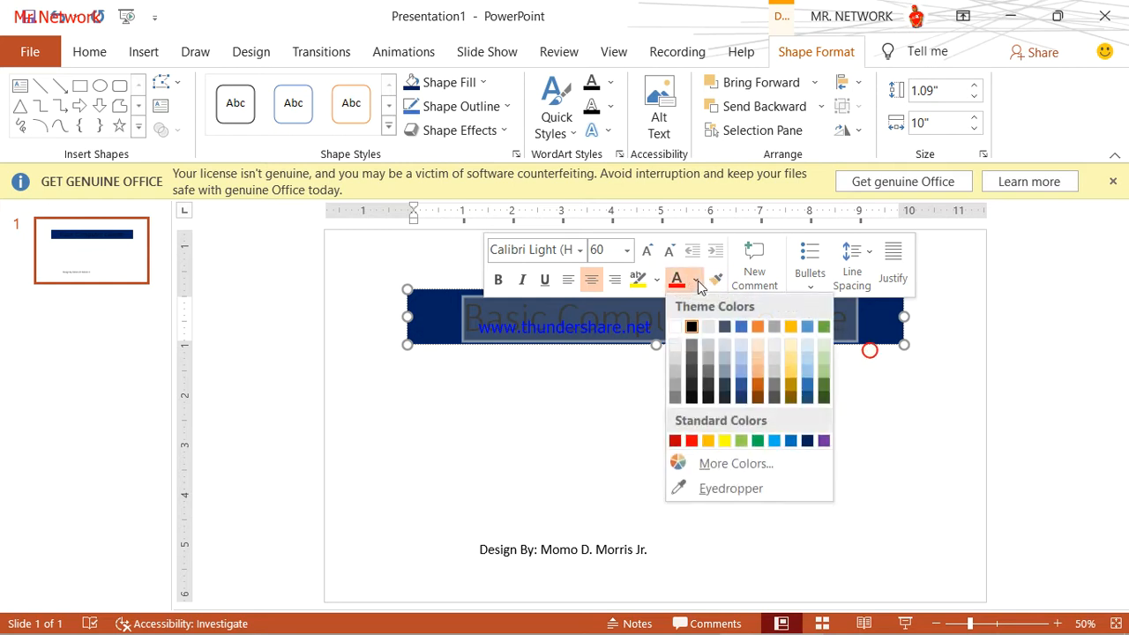
click(681, 327)
click(706, 385)
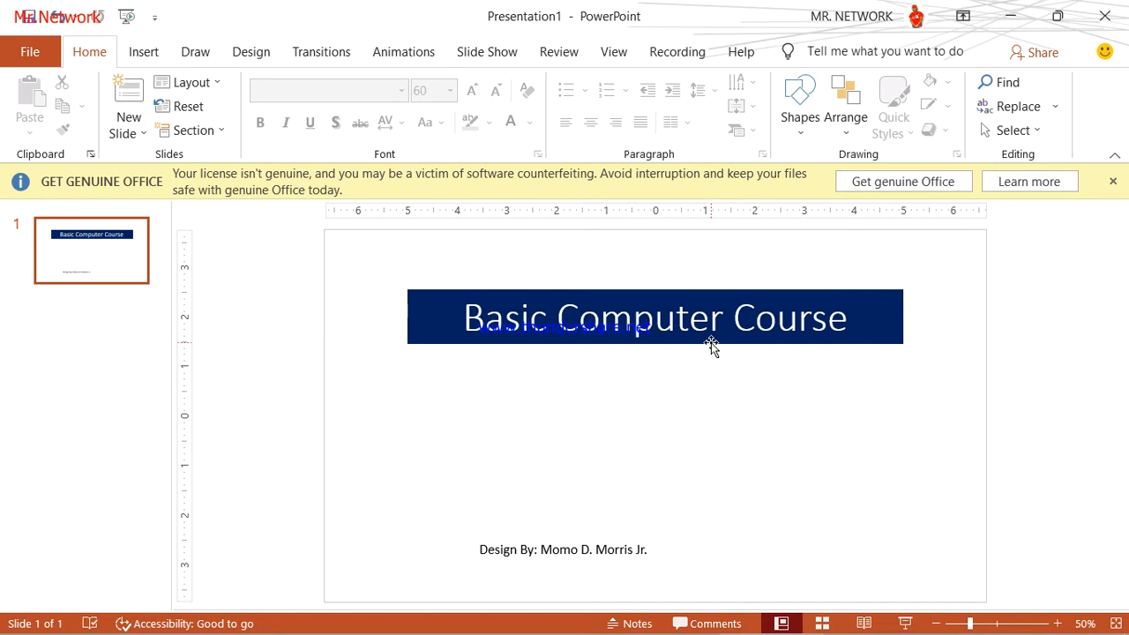
- Apply the first preset shape effect to the dark blue title box
click(713, 344)
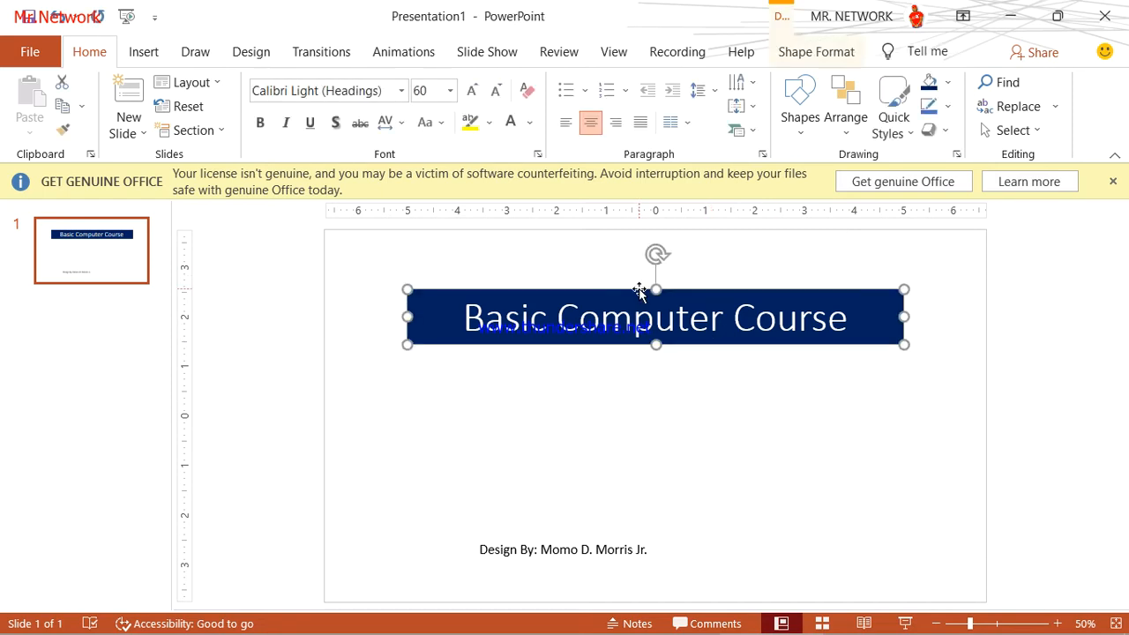
click(818, 52)
click(460, 130)
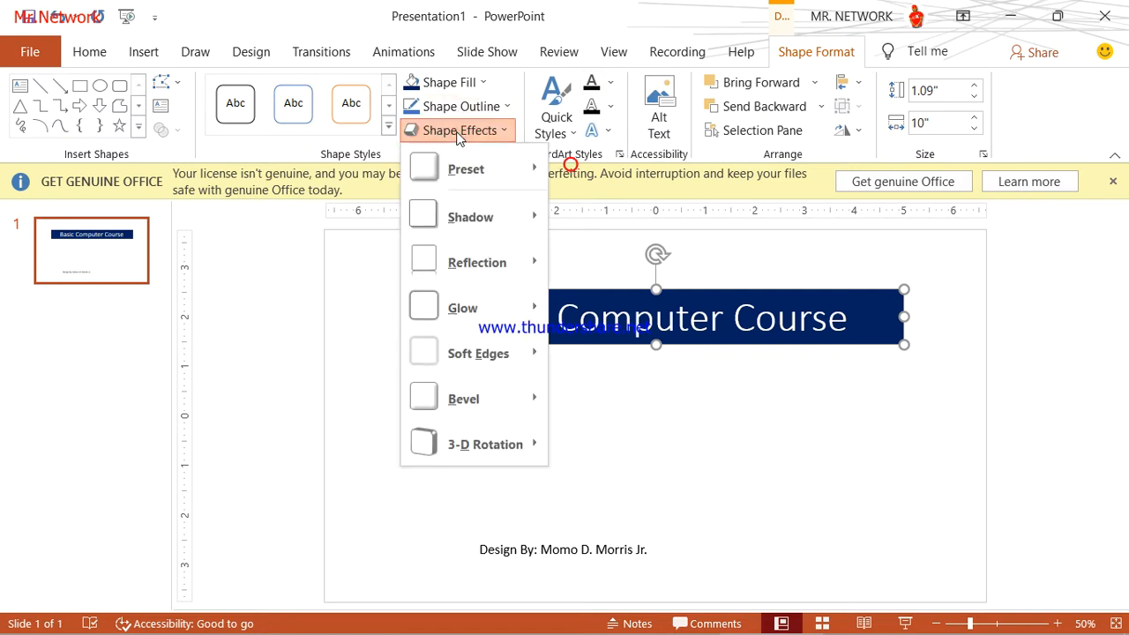
mouse_move(481, 174)
click(640, 288)
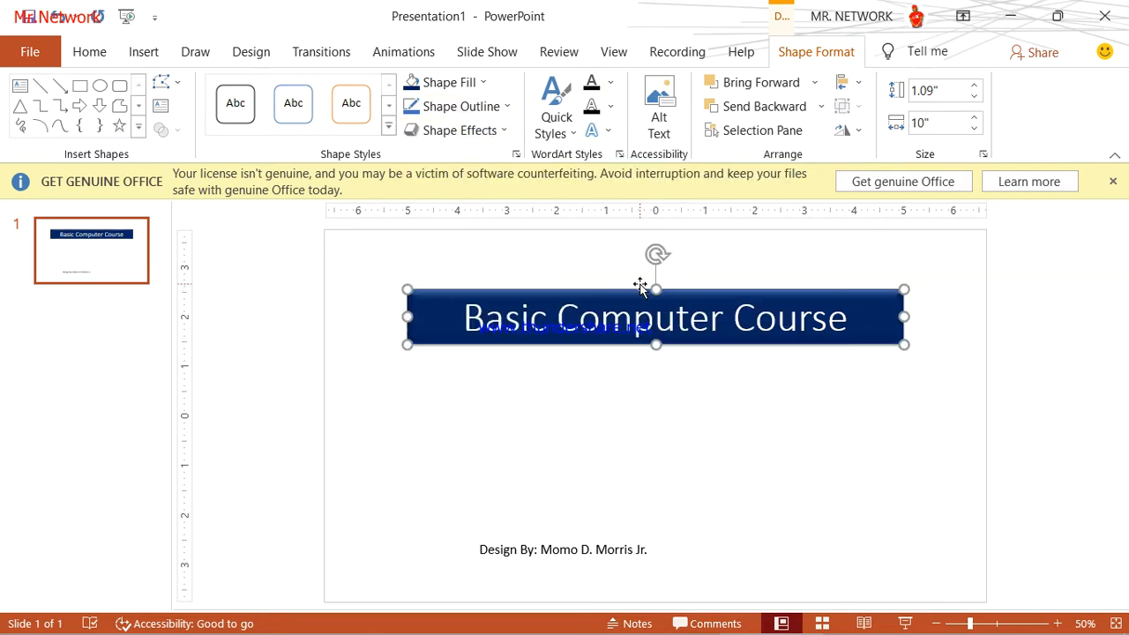
click(459, 130)
mouse_move(497, 181)
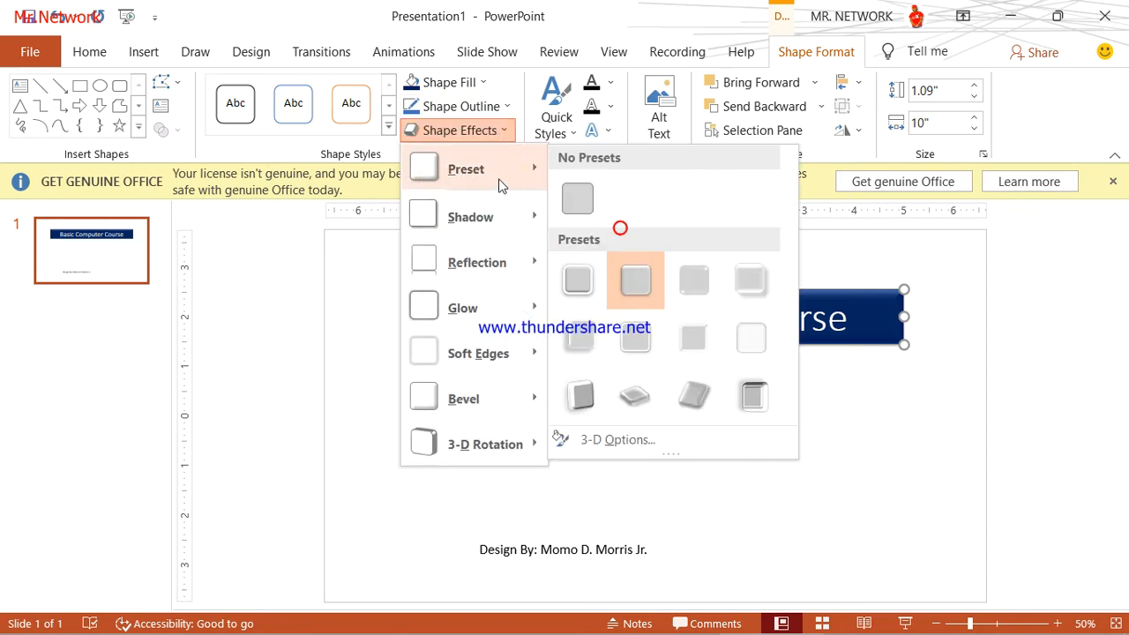
click(583, 281)
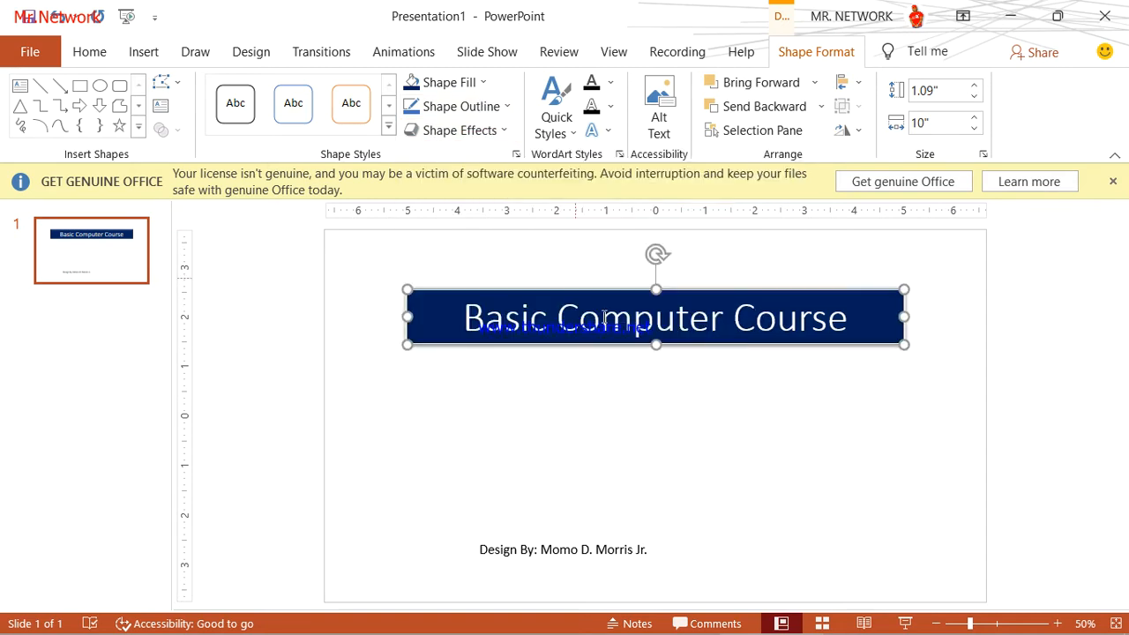
click(698, 388)
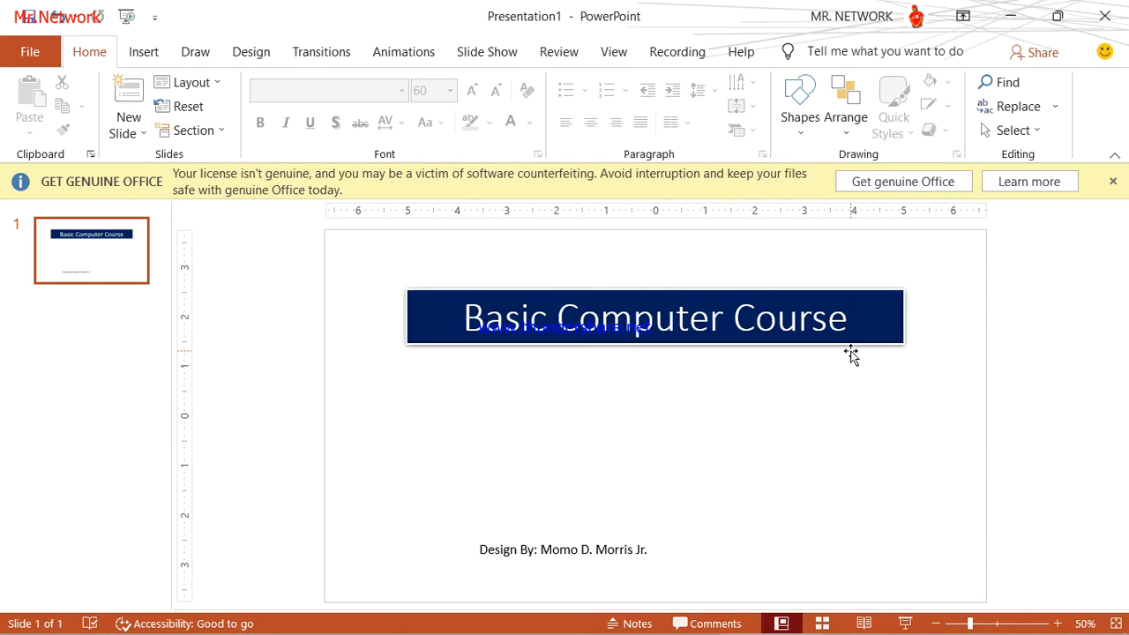
- Fill the "Design By" subtitle box with the standard orange color
click(589, 542)
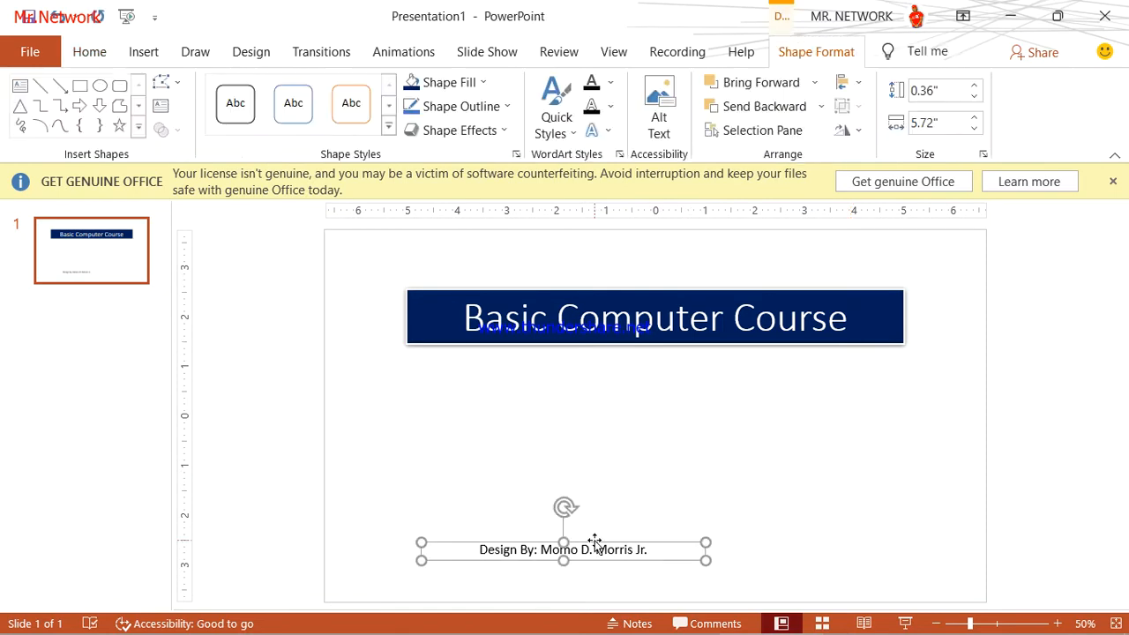
click(434, 85)
click(446, 246)
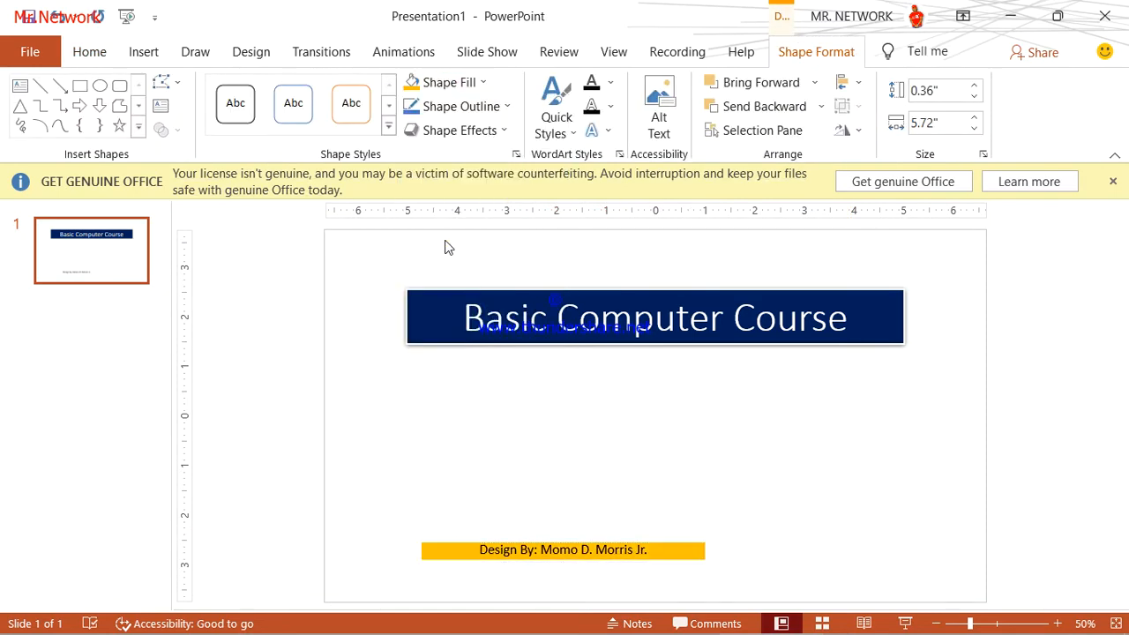
click(445, 247)
click(661, 541)
click(781, 476)
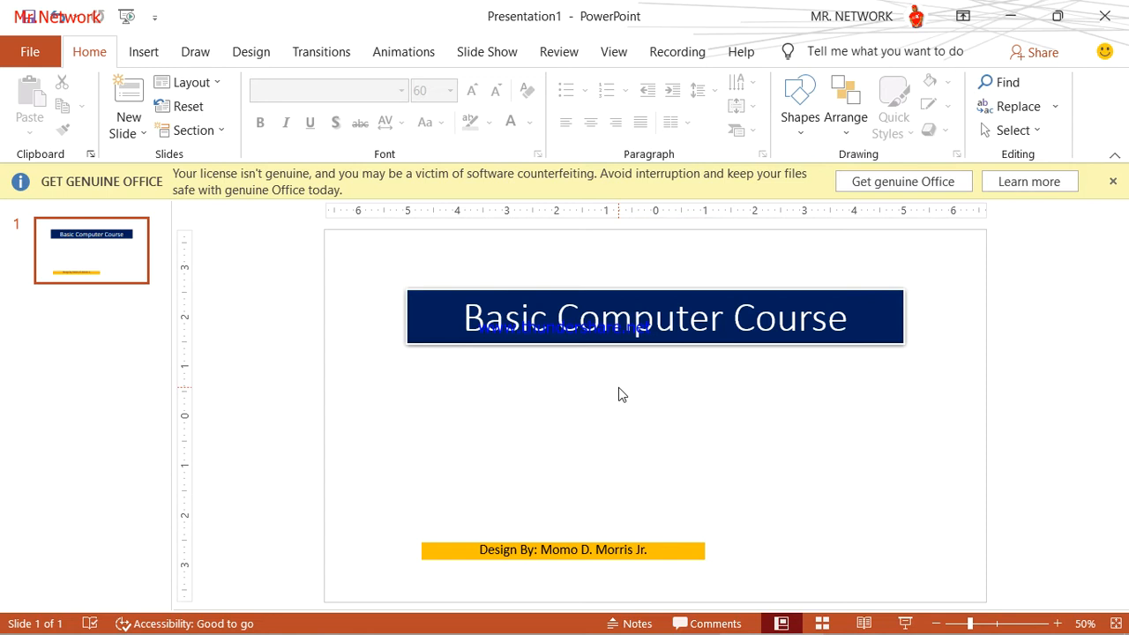
- Add a second slide with the Title and Content layout
double_click(104, 55)
click(139, 56)
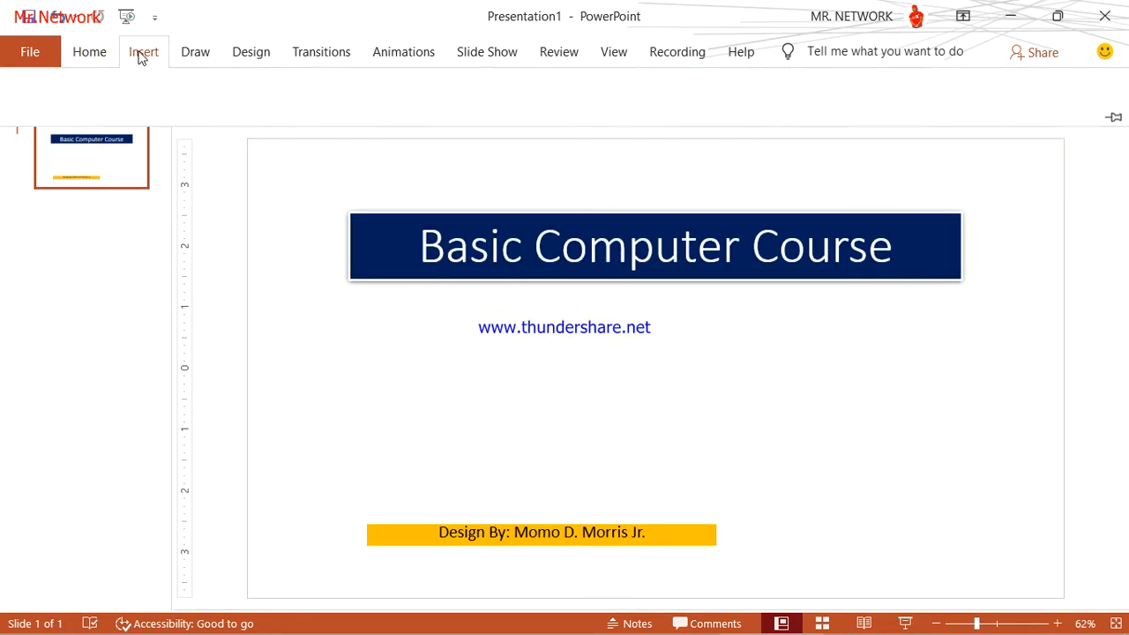
click(102, 54)
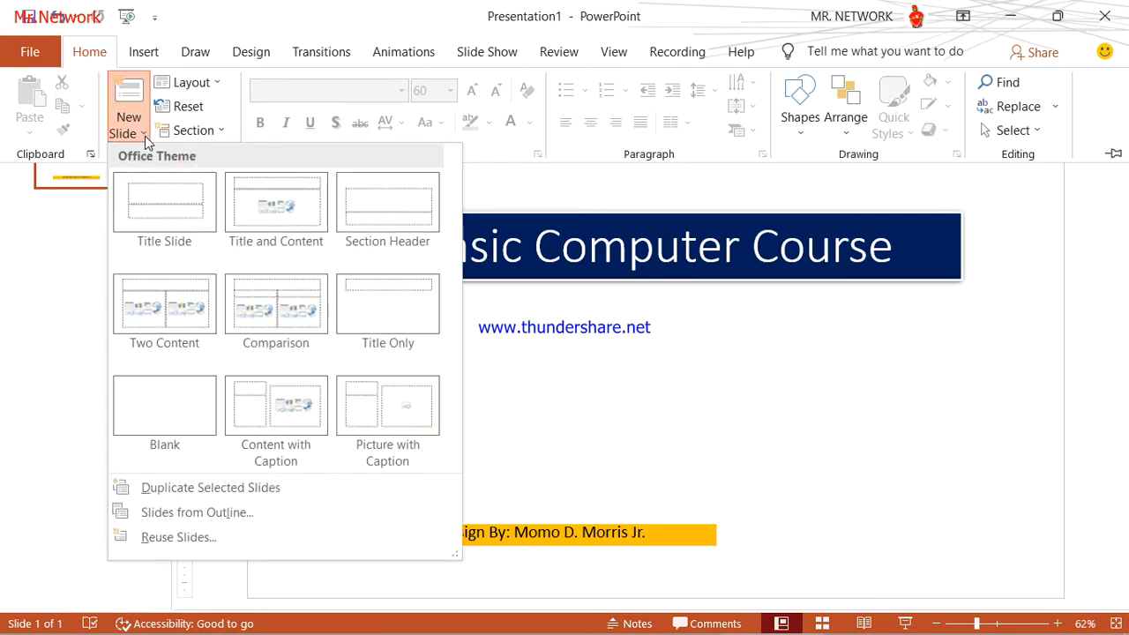
click(275, 201)
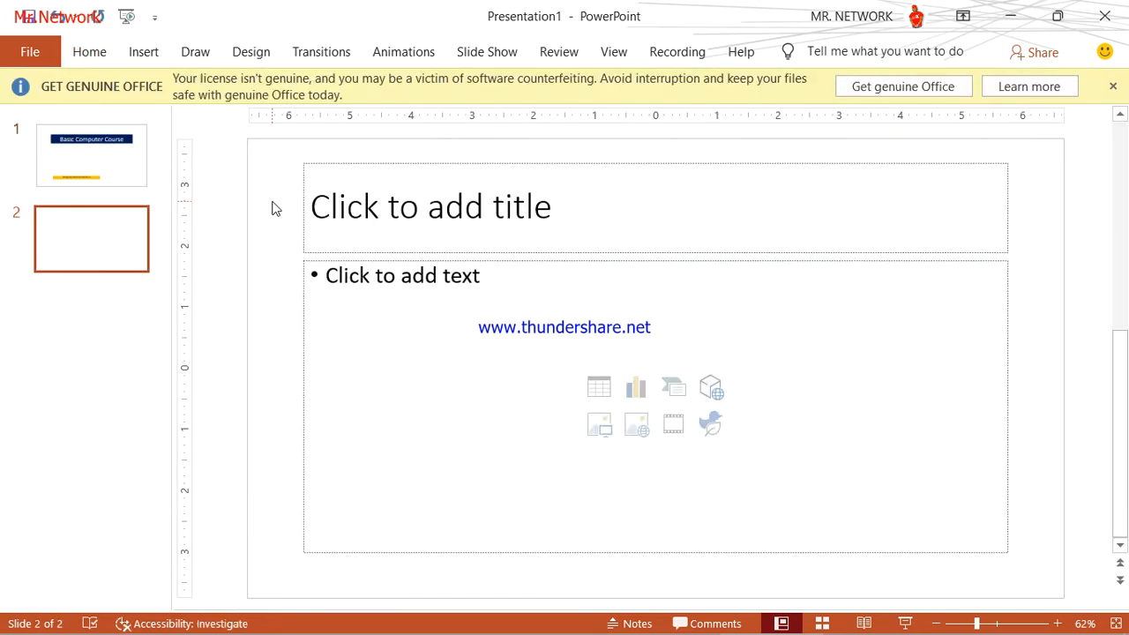
- Enter "Course Objective" as the title of slide 2
click(404, 216)
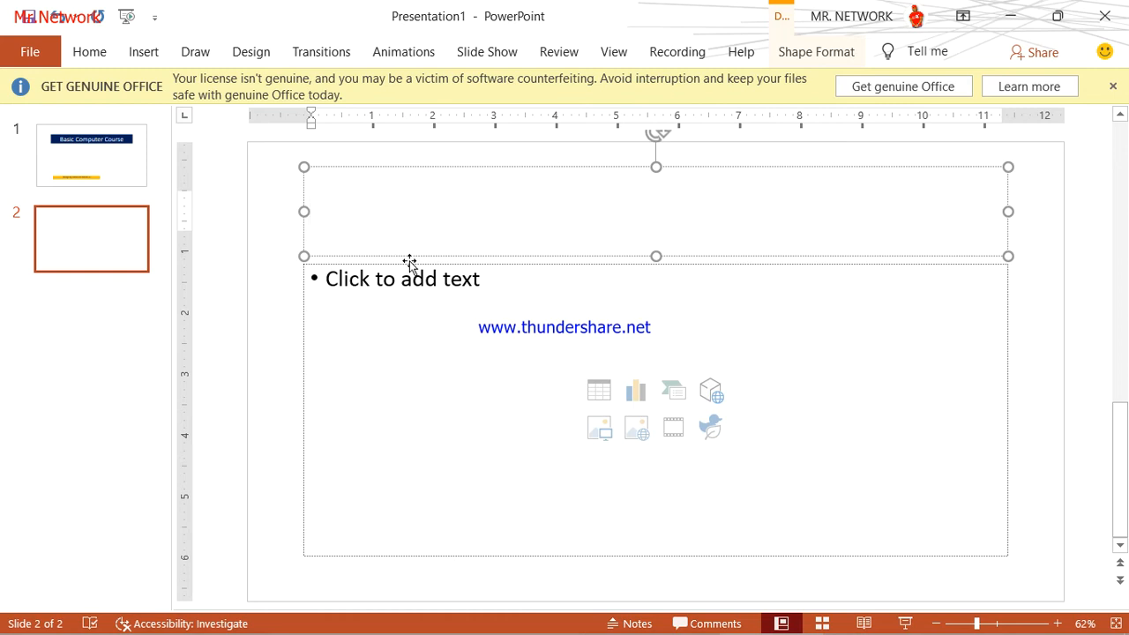
text(COur)
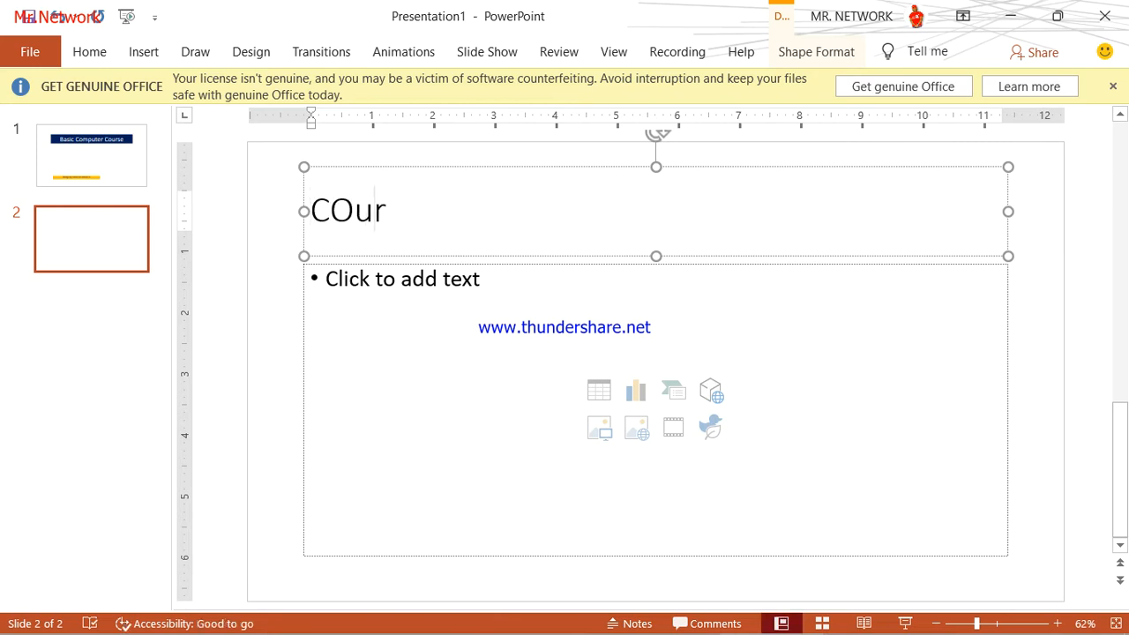
key(BackSpace)
key(BackSpace)
text(o)
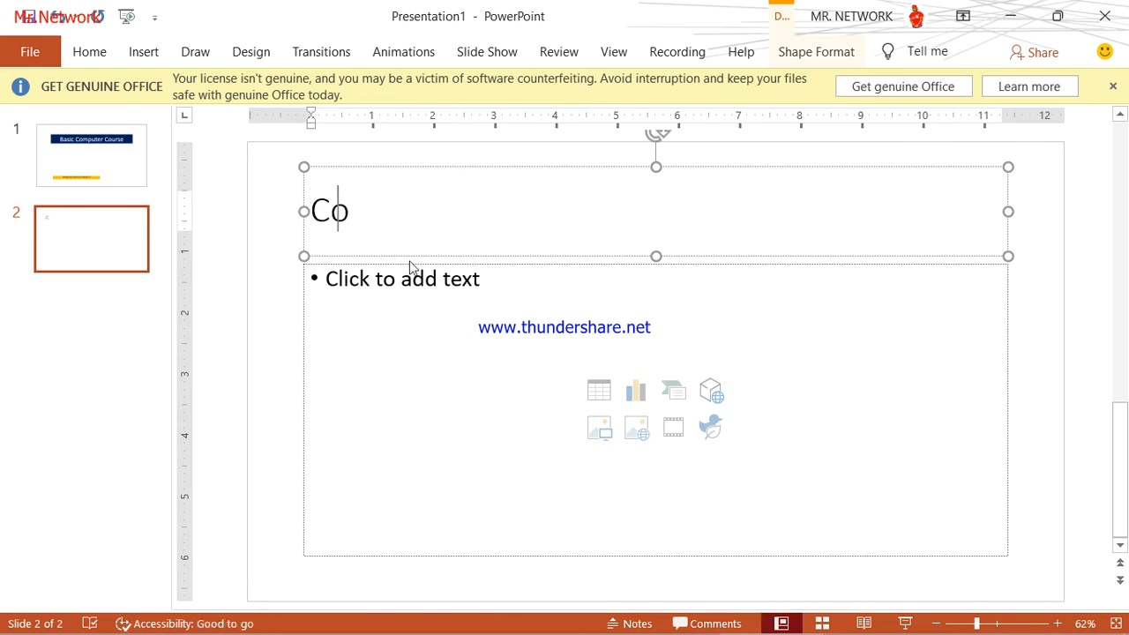
text(urse O)
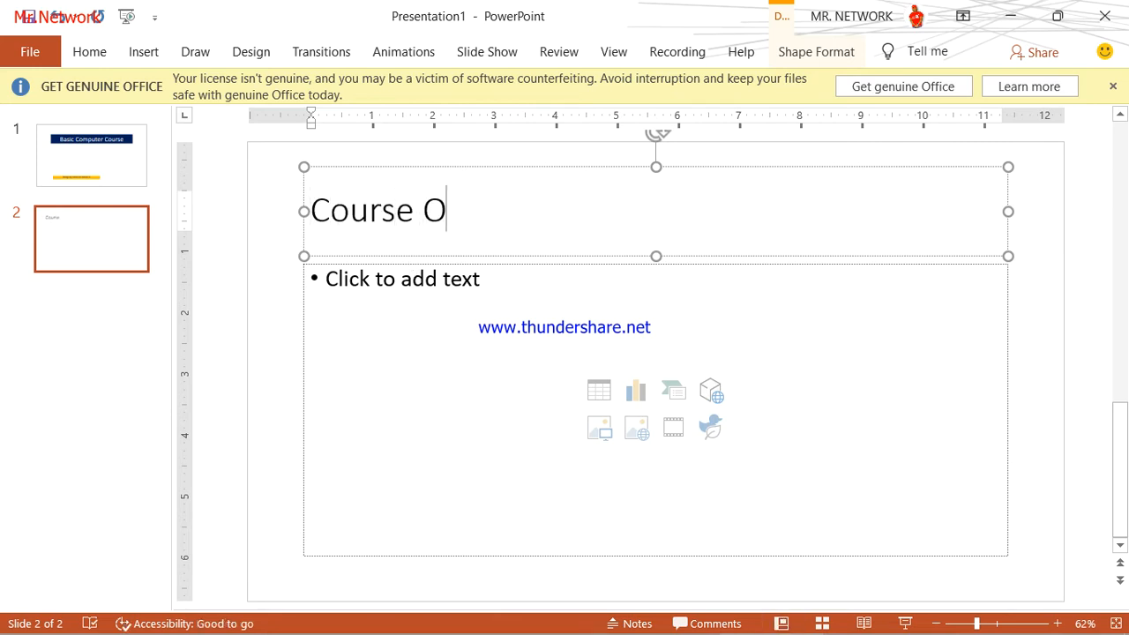
text(bjective)
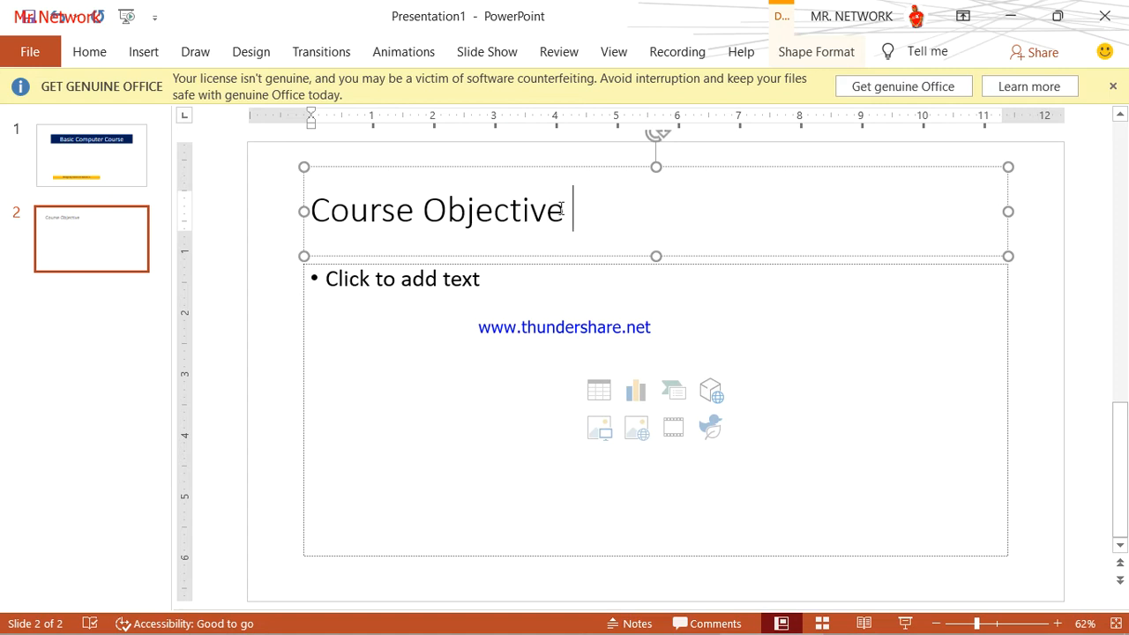
- Enter "To be familiar with the basic components of Computer" as the first bullet in the content box
click(511, 297)
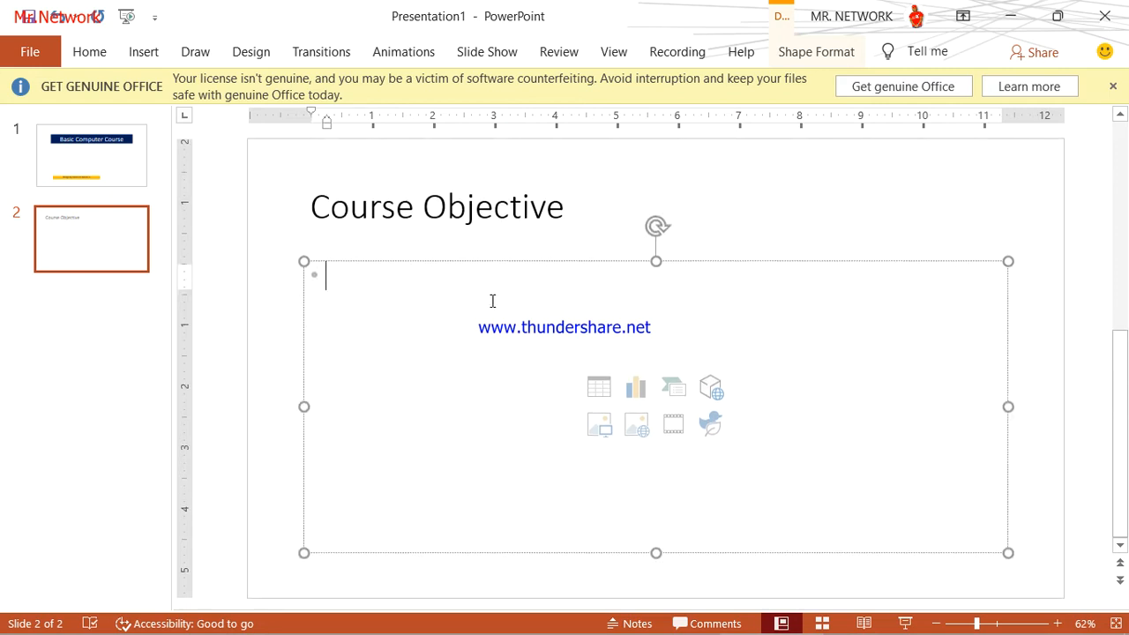
text(To be )
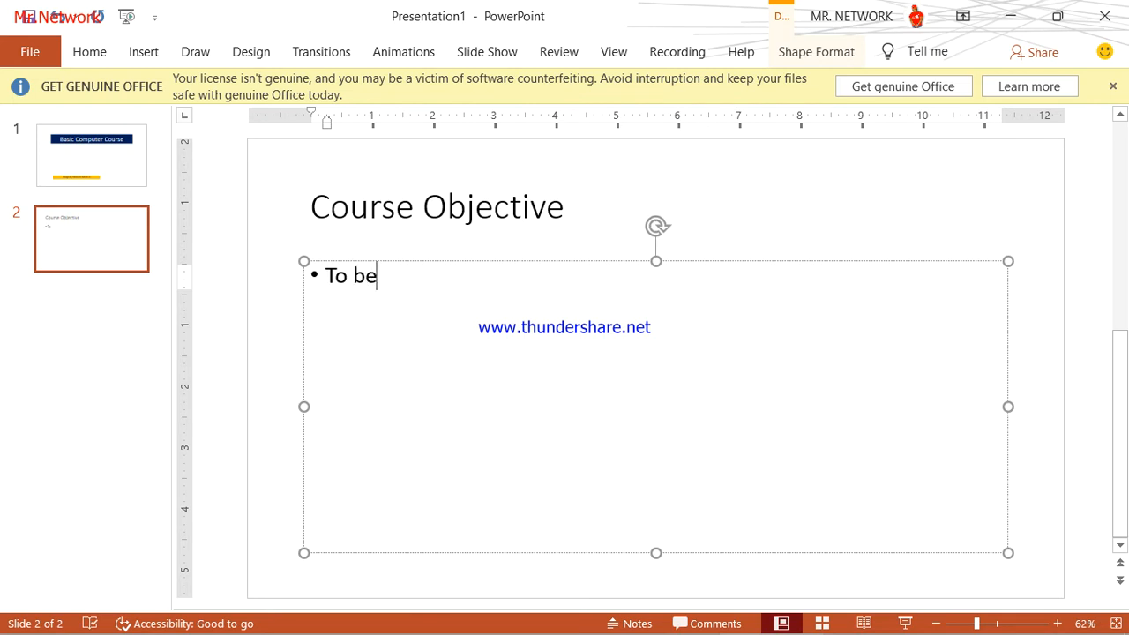
text(familo)
key(BackSpace)
text(l)
key(BackSpace)
text(ar w)
text(th)
key(BackSpace)
key(BackSpace)
key(BackSpace)
text(t)
key(BackSpace)
text(wt)
key(BackSpace)
text(h)
key(BackSpace)
text(ith the basich)
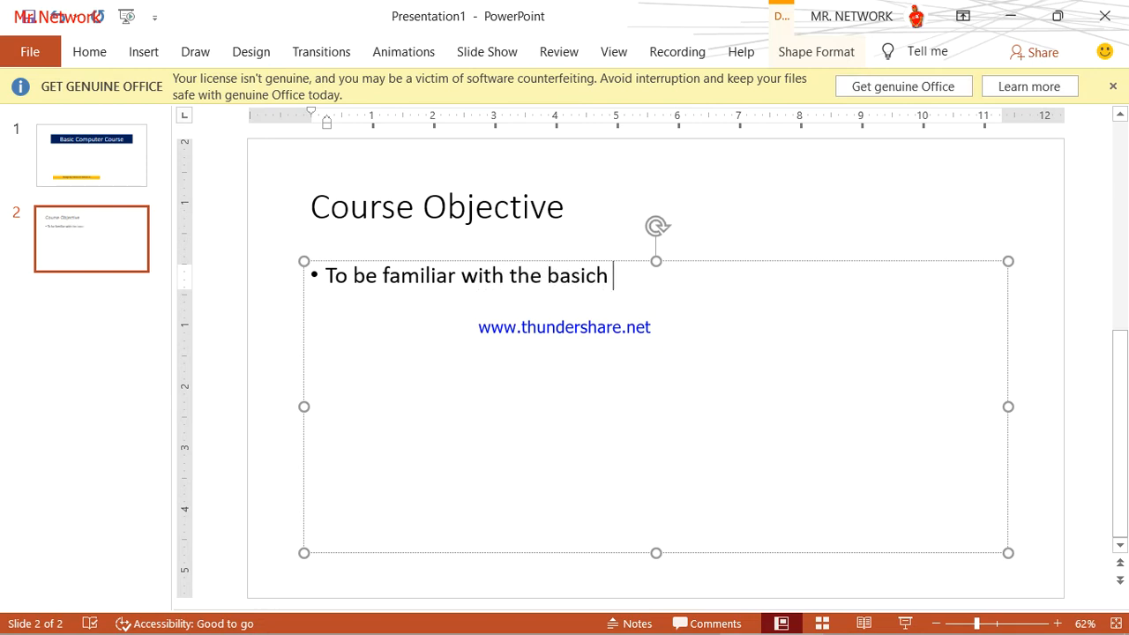
key(BackSpace)
key(BackSpace)
text(compuo)
key(BackSpace)
key(BackSpace)
text(oni)
key(BackSpace)
text(ents)
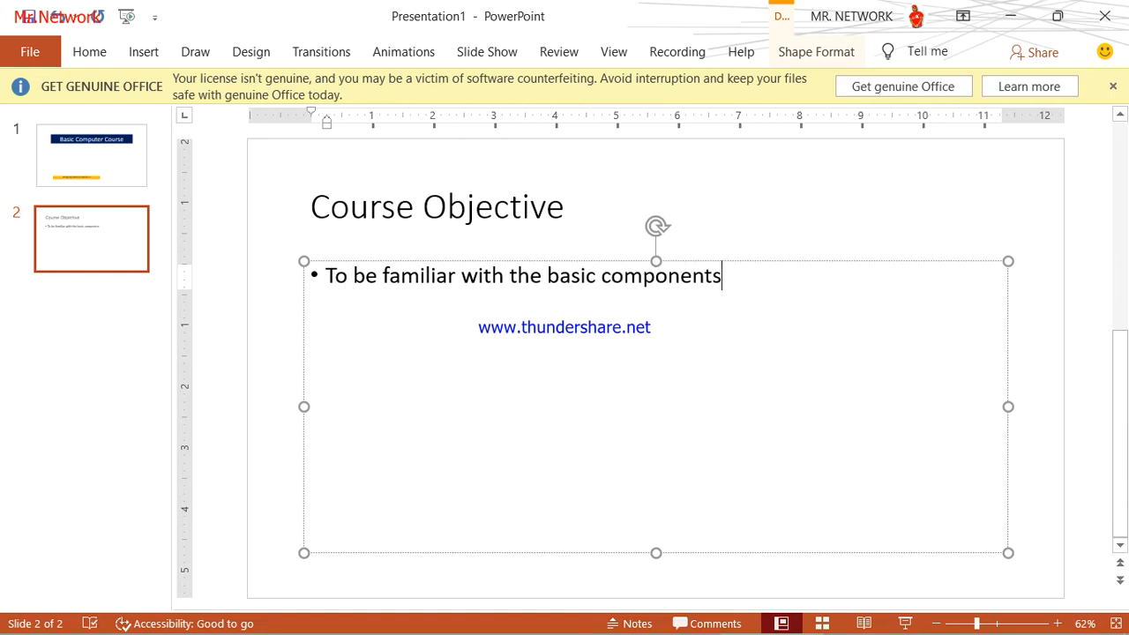
text( of th)
key(BackSpace)
key(BackSpace)
text(Computer)
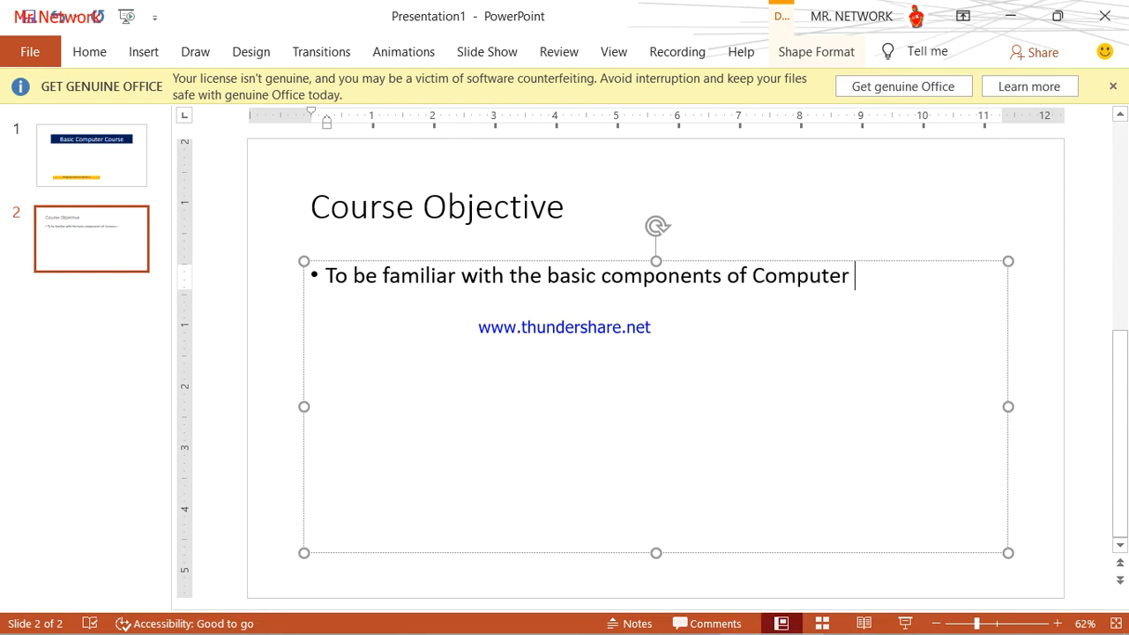
- Add a second bullet reading "To be able to identify the parts of a Computer"
key(Return)
text(To )
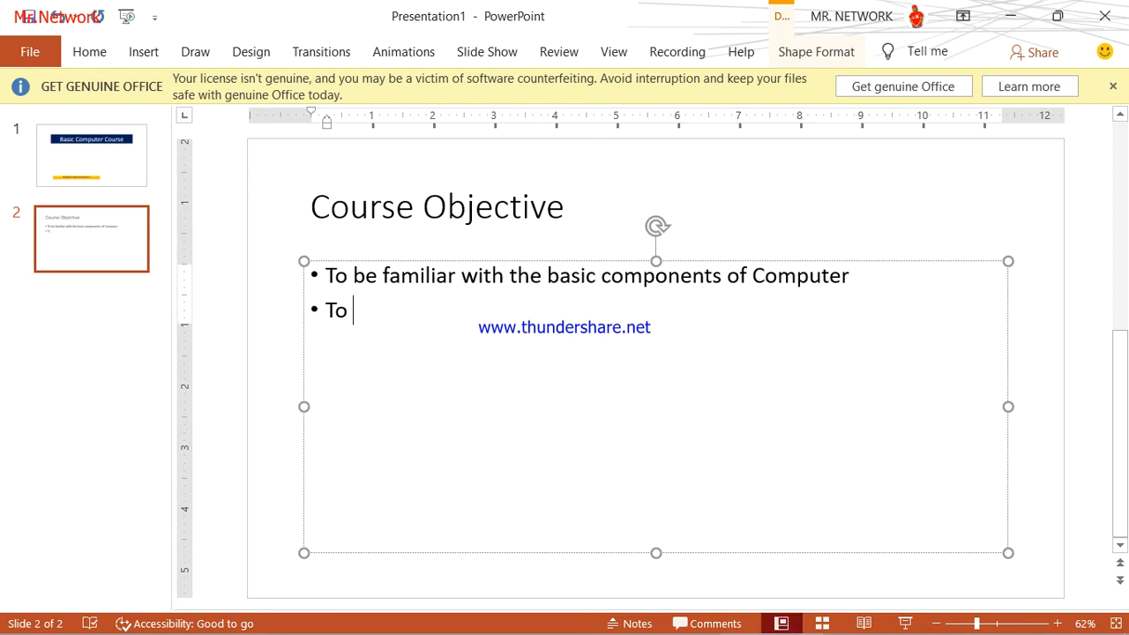
text(be able to id)
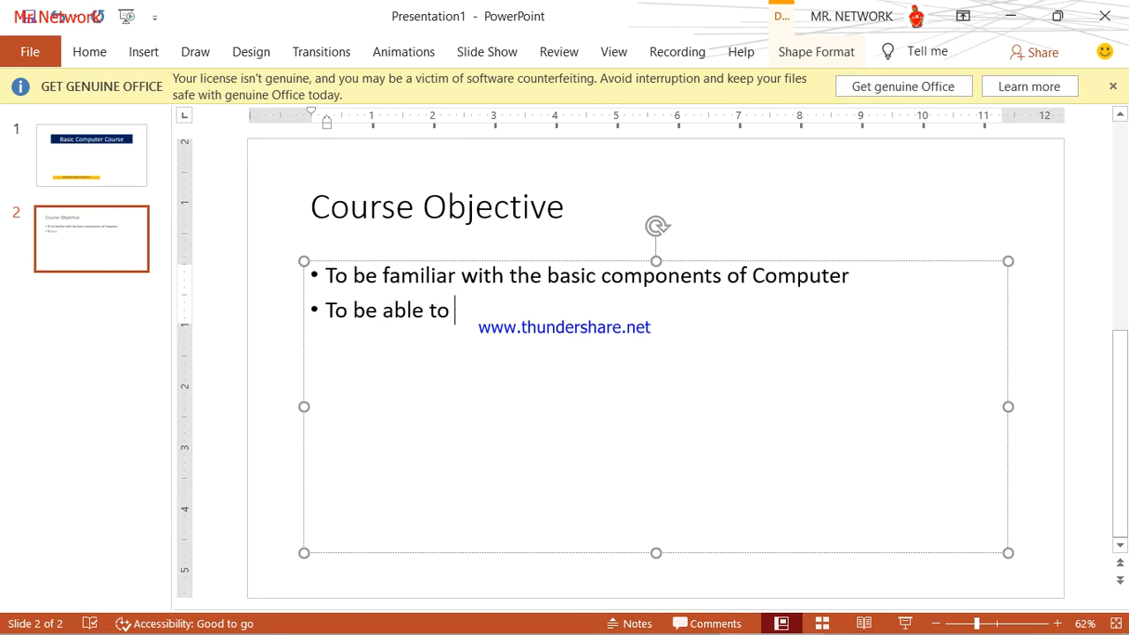
key(BackSpace)
text(ide)
text(ntify )
text(the parts )
text(of a com)
text(ound)
key(BackSpace)
key(BackSpace)
key(BackSpace)
key(BackSpace)
key(BackSpace)
key(BackSpace)
key(BackSpace)
key(BackSpace)
text(Computer)
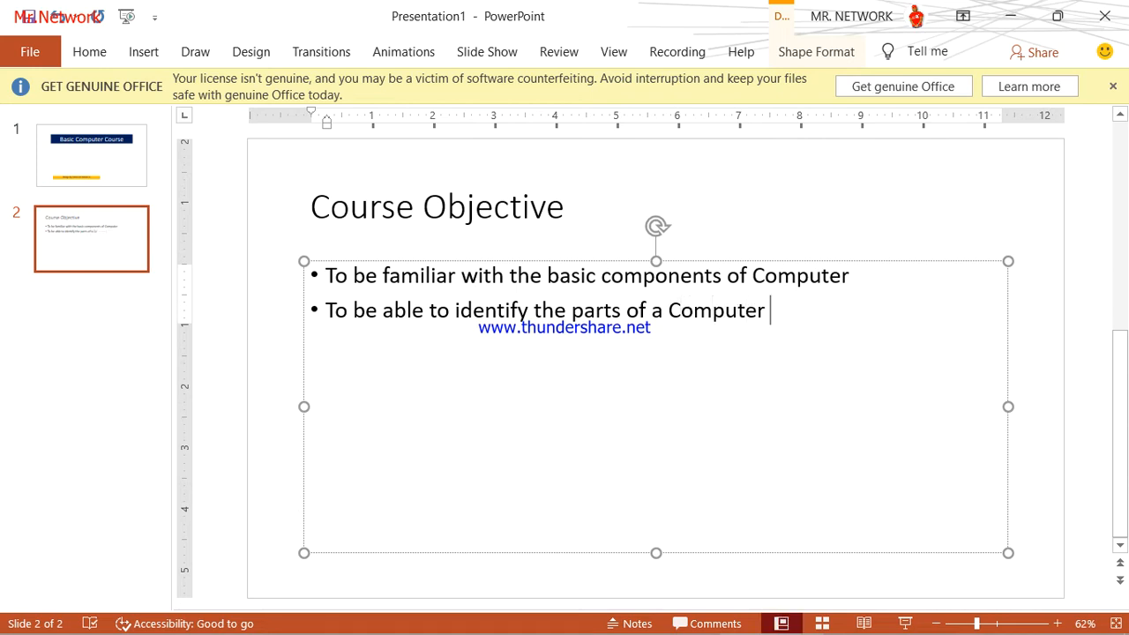
- Add a third bullet reading "To be aware of different disk drives" and begin a fourth bullet below it
key(Return)
text(To be a)
key(BackSpace)
text(ware)
key(BackSpace)
key(BackSpace)
key(BackSpace)
key(BackSpace)
text(aware)
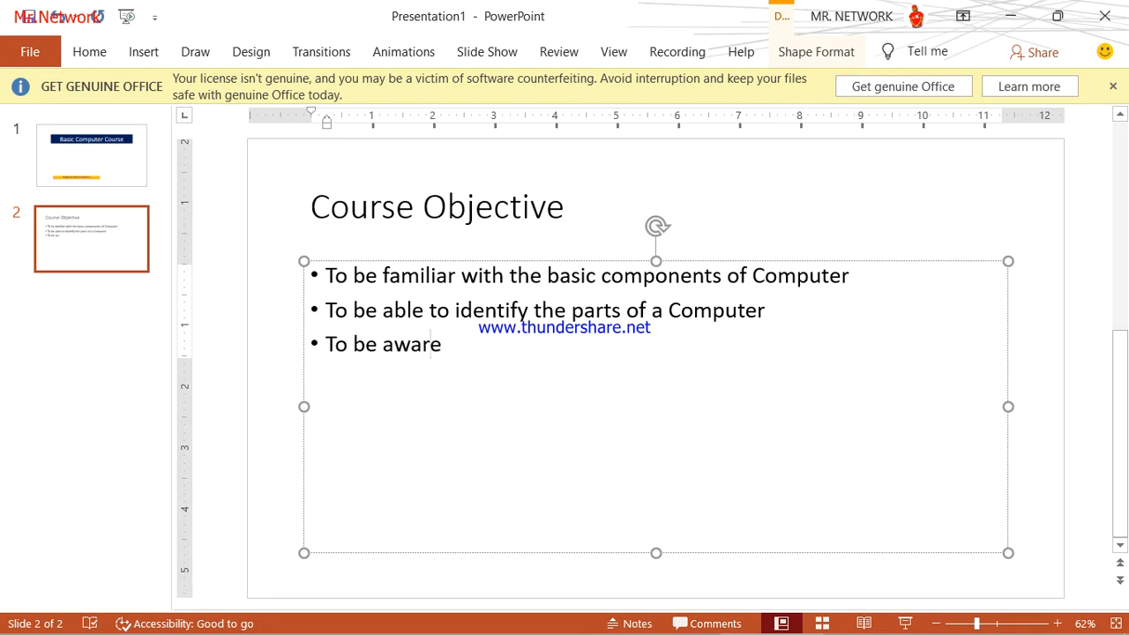
key(BackSpace)
text(d)
key(BackSpace)
key(BackSpace)
text(e of differ)
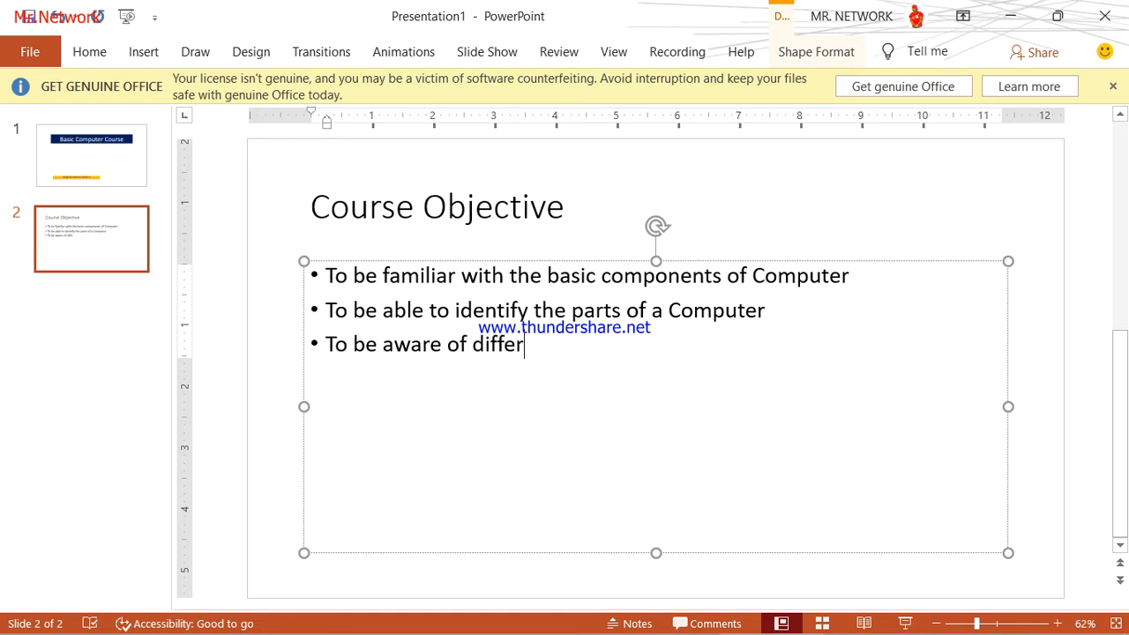
key(BackSpace)
text(rent dis)
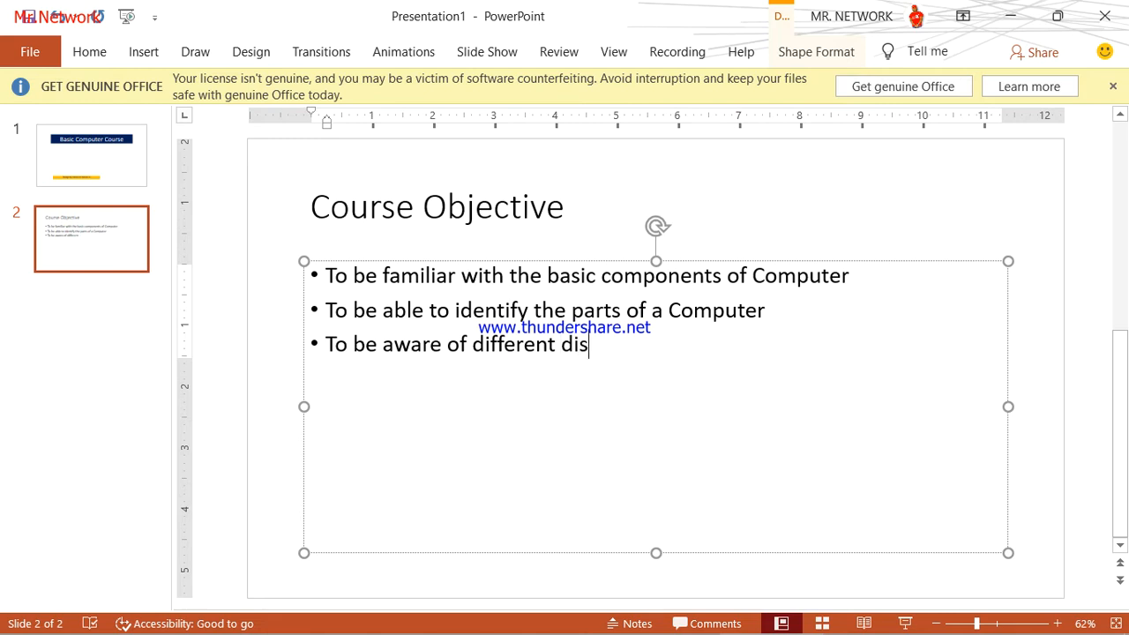
text(k drives)
key(Return)
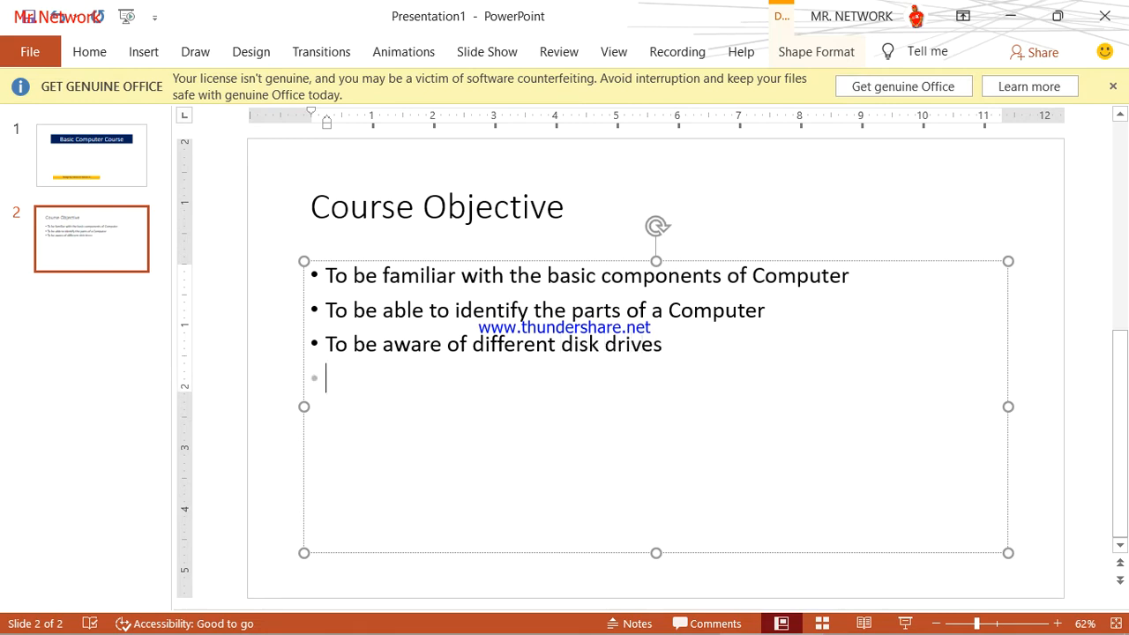
text(Kon)
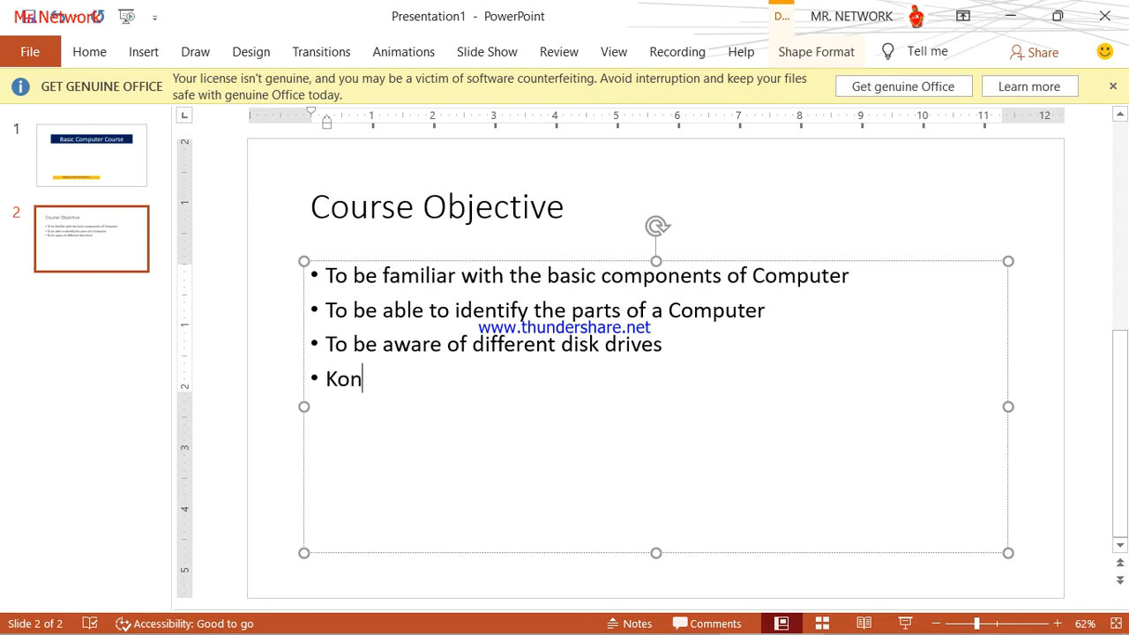
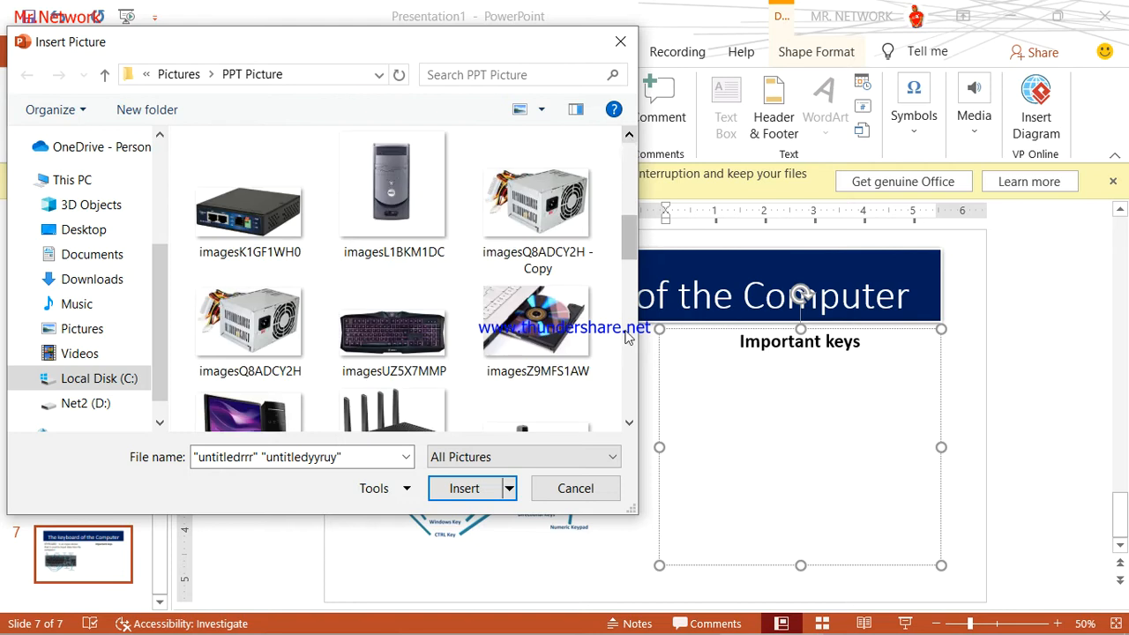
- Insert the pictures "untitledrrr" and "untitledyyruy" from the PPT Picture folder on slide 7
click(627, 421)
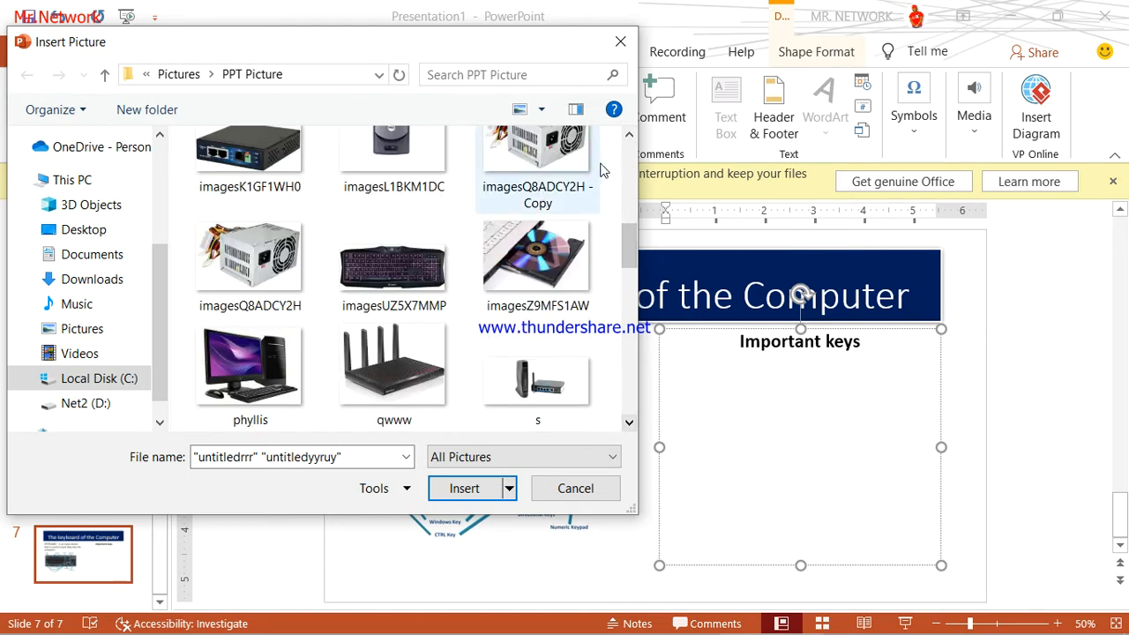
click(629, 139)
click(629, 139)
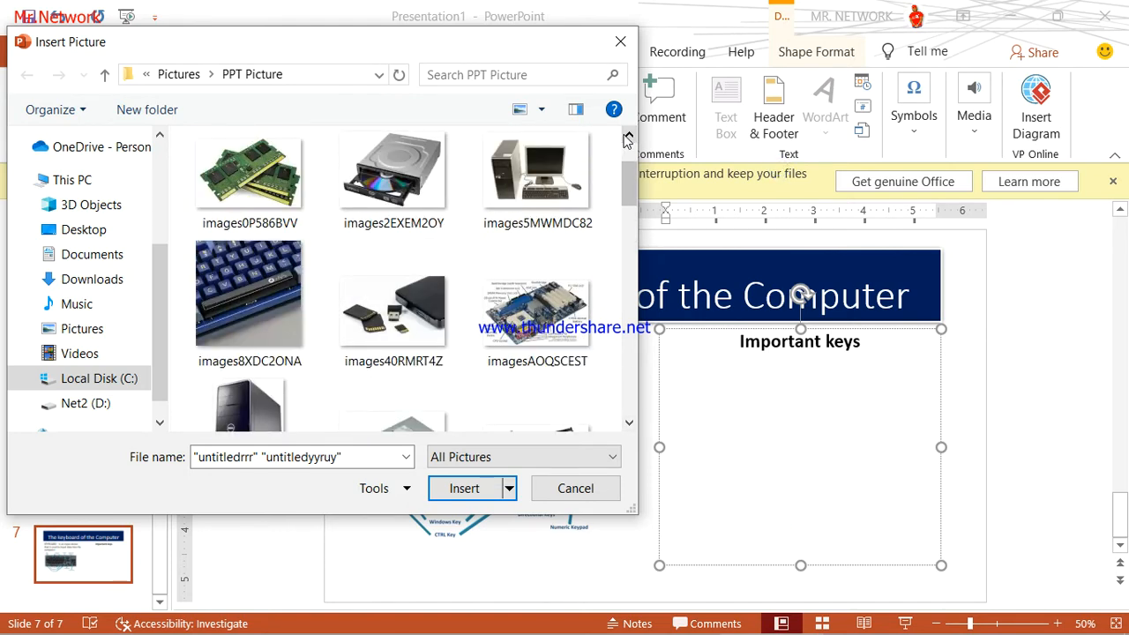
click(629, 139)
scroll(629, 423, down, 5)
click(464, 488)
- Arrange the two key pictures below the "Important keys" heading, with the Enter key above and to the right of the Shift key
click(684, 424)
click(818, 459)
click(631, 432)
drag(681, 430, 812, 535)
click(686, 413)
drag(686, 413, 922, 409)
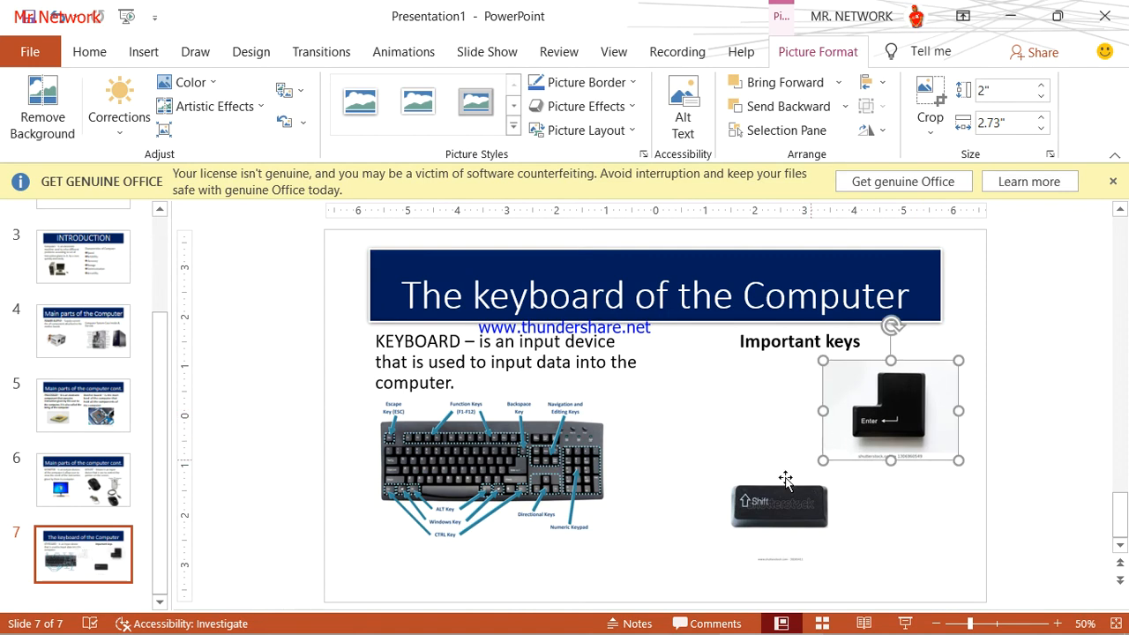
- Insert the picture "images8XDC2ONA" from the PPT Picture folder on slide 7
click(144, 53)
click(152, 133)
click(203, 184)
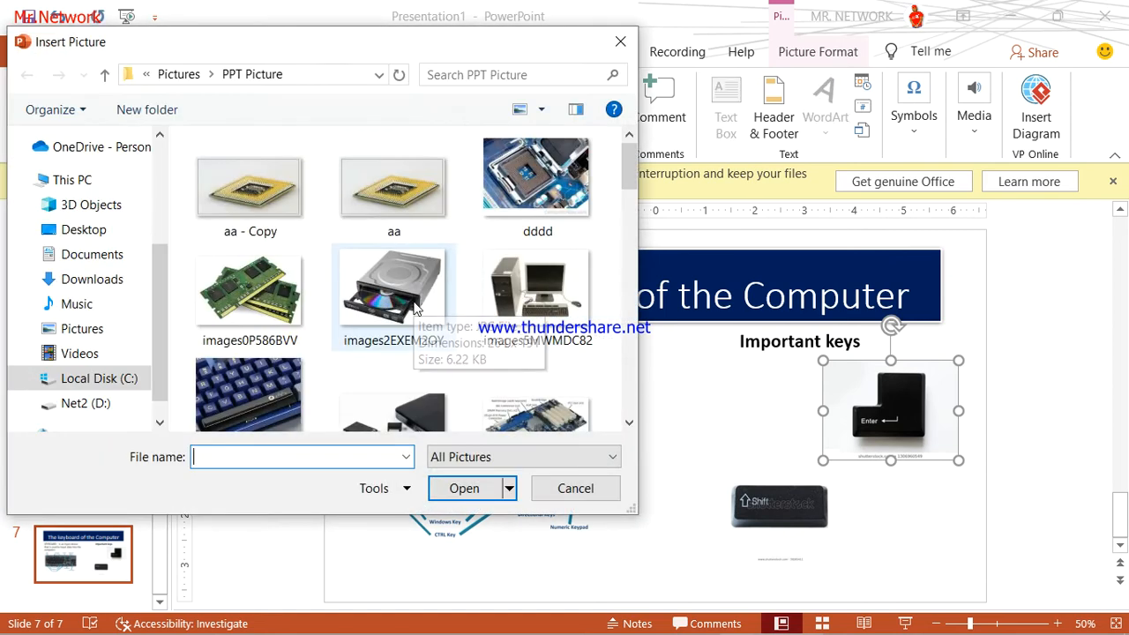
click(249, 395)
click(474, 485)
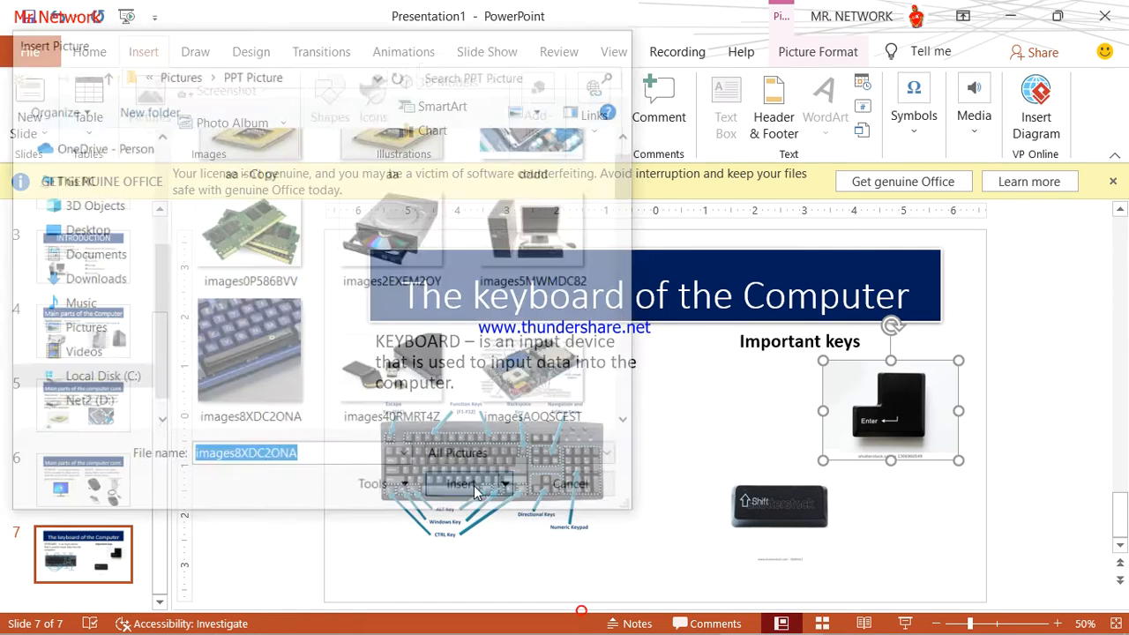
- Shrink the new keyboard picture and place it beside the Enter key, nudging the Shift and Enter pictures to make room
drag(679, 413, 789, 420)
drag(816, 528, 814, 544)
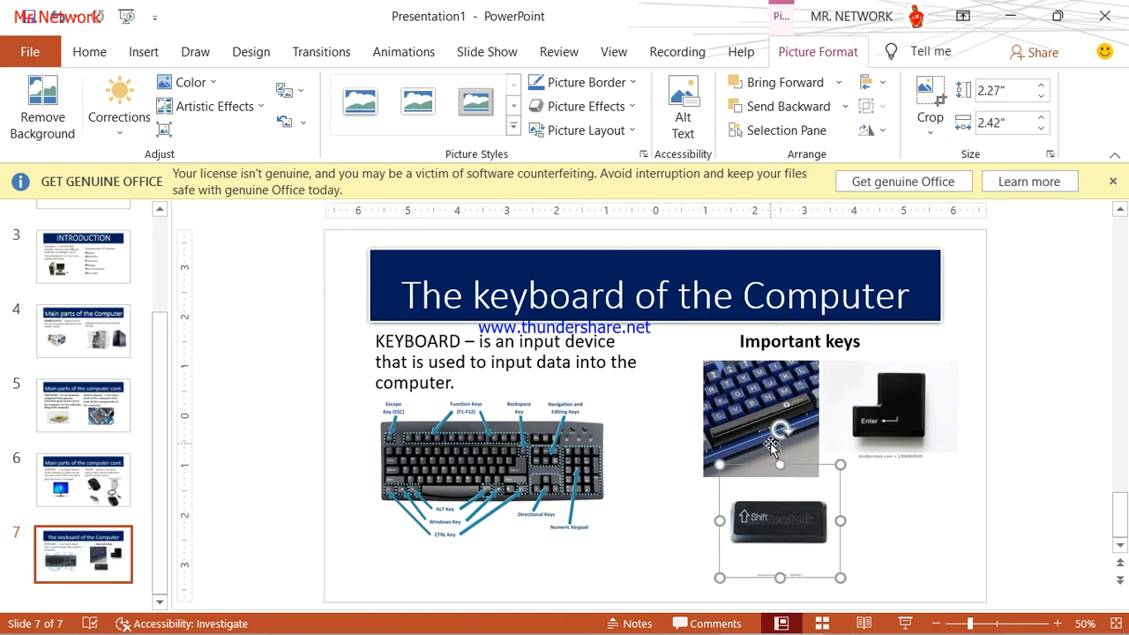
drag(772, 447, 784, 451)
mouse_move(830, 482)
mouse_down()
mouse_move(806, 453)
mouse_move(814, 466)
mouse_up()
drag(867, 411, 873, 412)
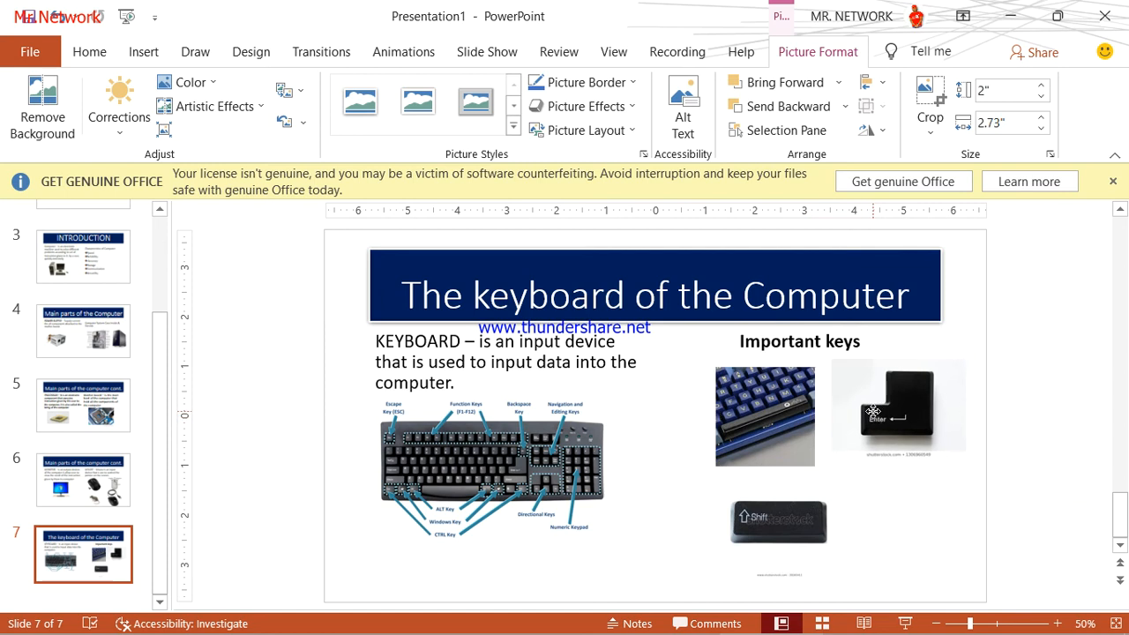
click(874, 522)
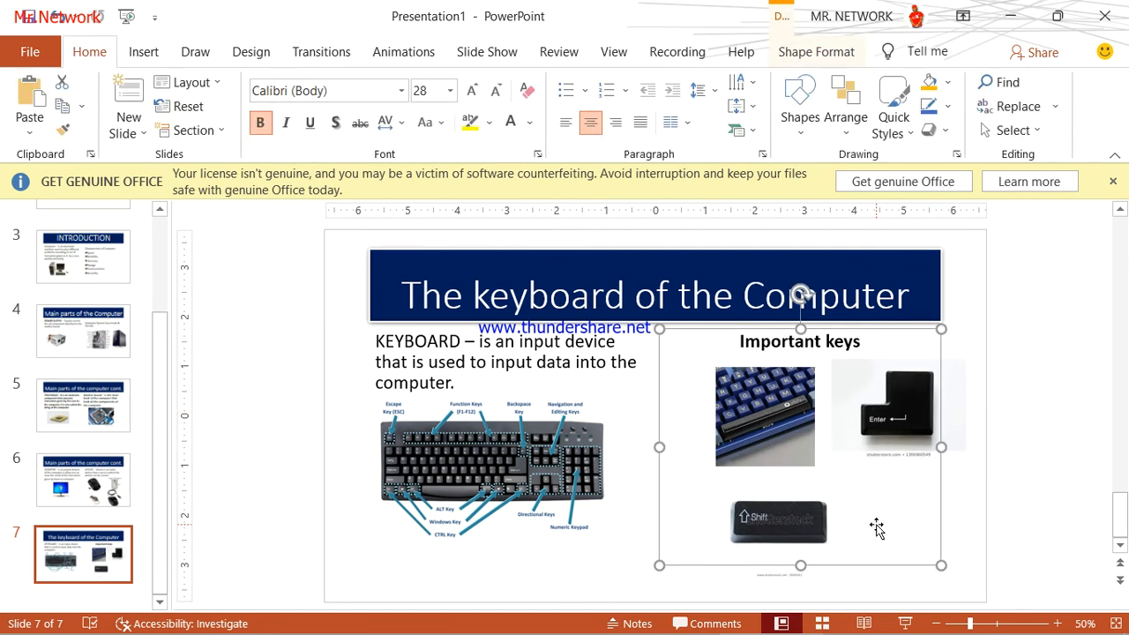
click(968, 511)
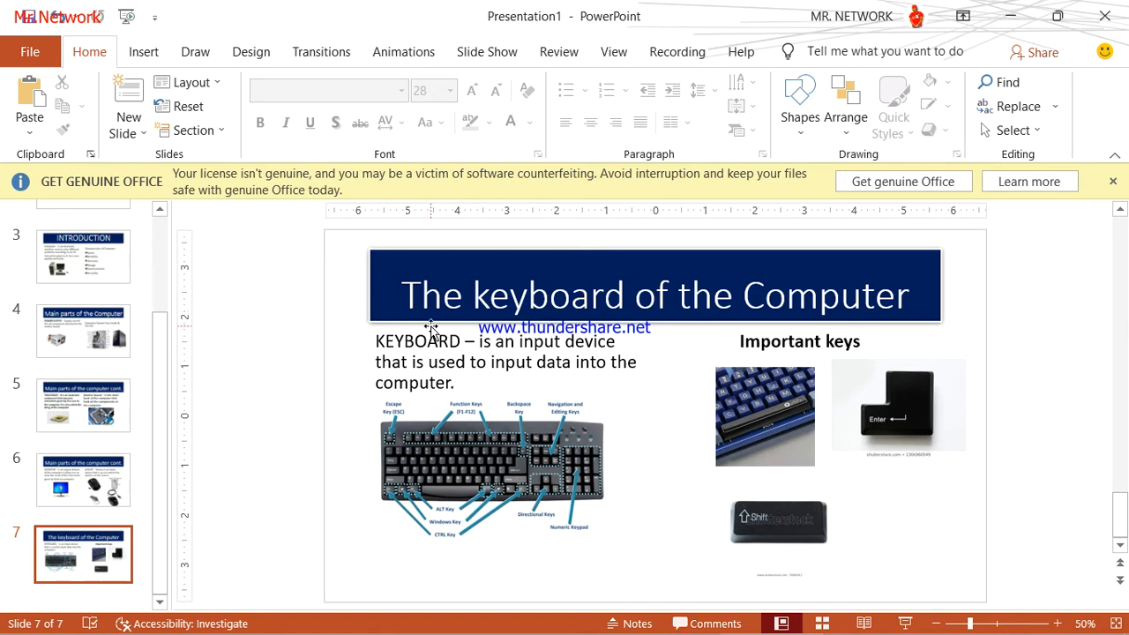
- Add a new slide with the Two Content layout after slide 7
click(146, 51)
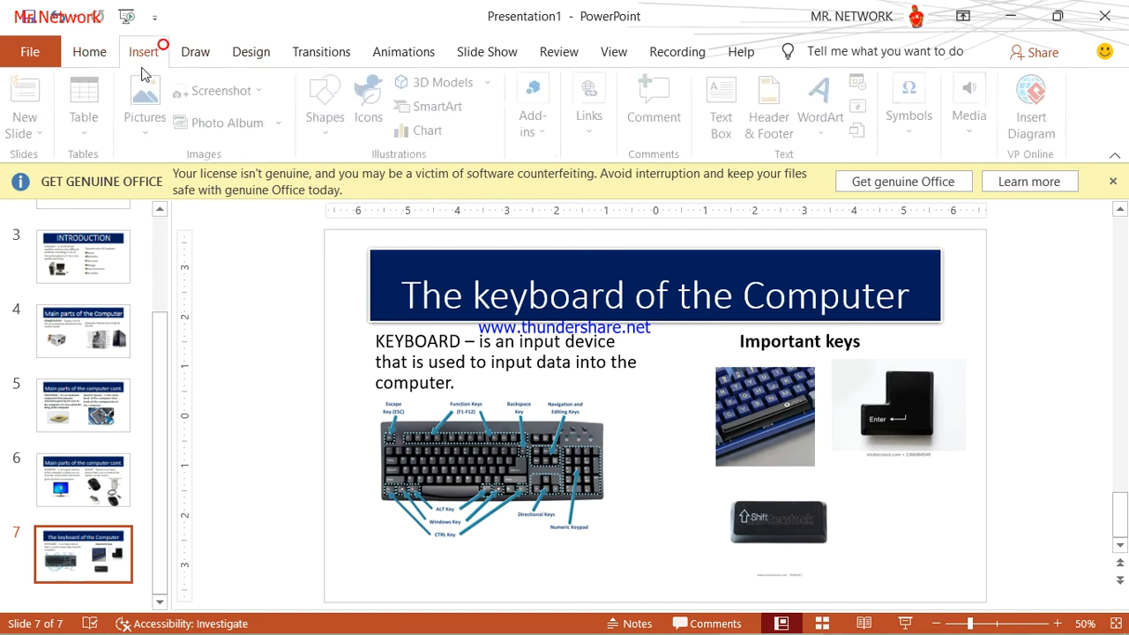
click(42, 133)
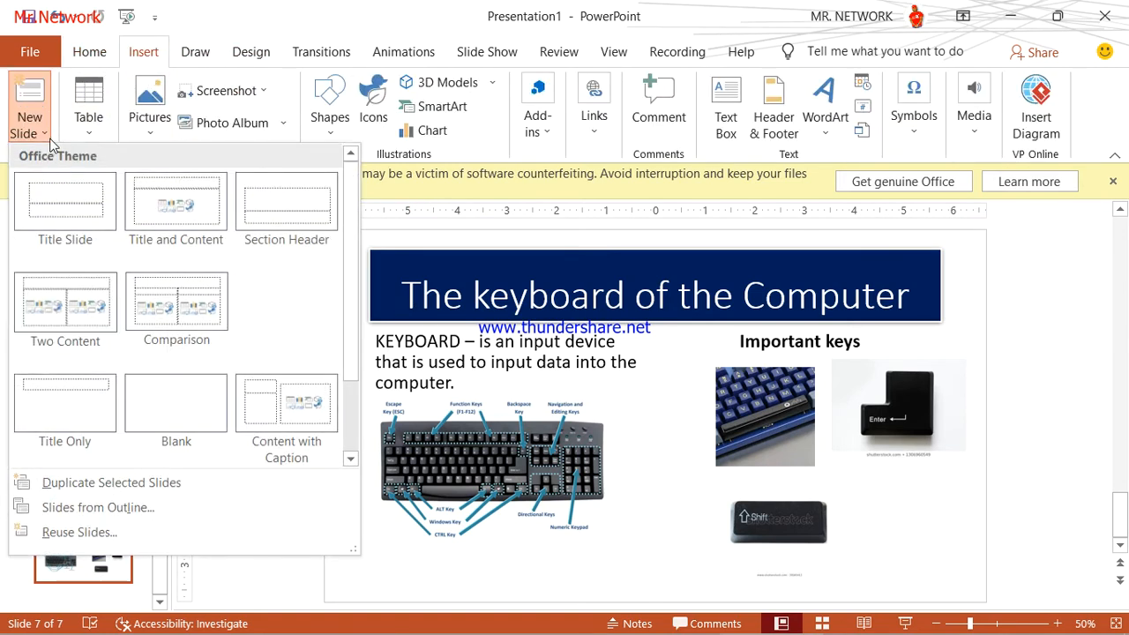
click(82, 307)
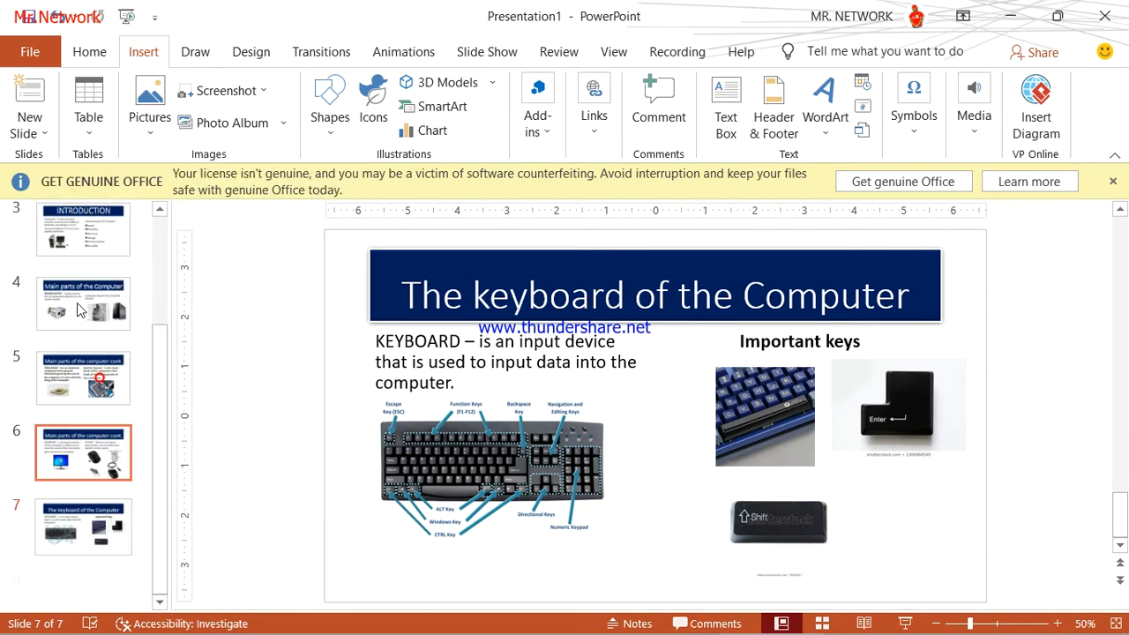
- Enter the slide 8 title "Hard disk Drive (HDD) of a Computer"
click(459, 270)
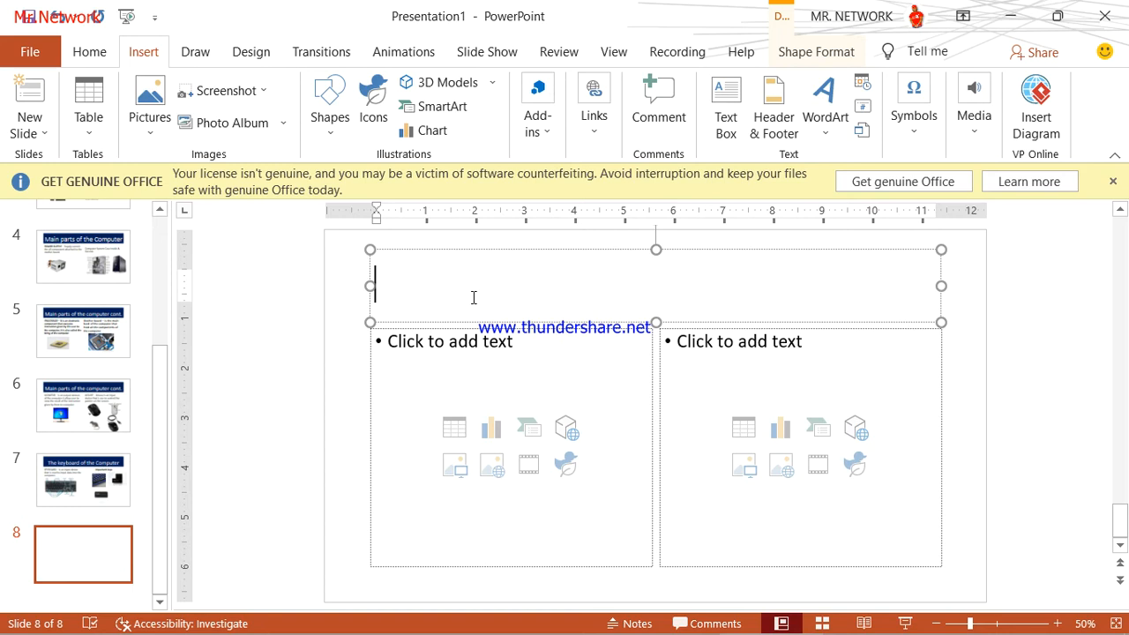
text(Hard disk)
key(BackSpace)
text(k Dru)
key(BackSpace)
key(BackSpace)
text(rived)
key(BackSpace)
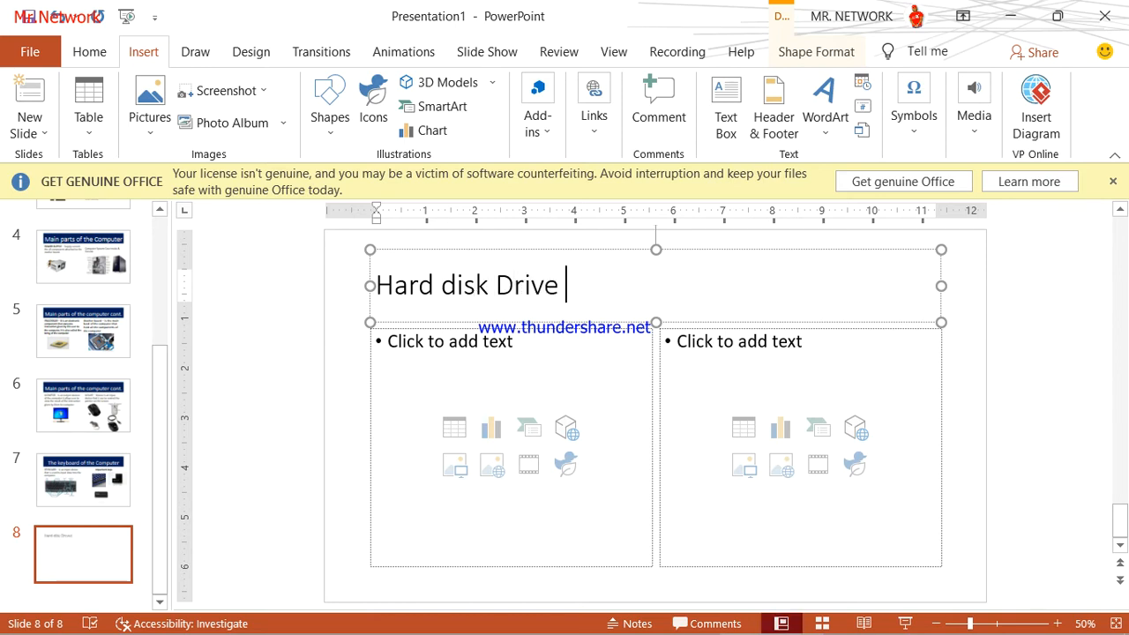
text((HDD)
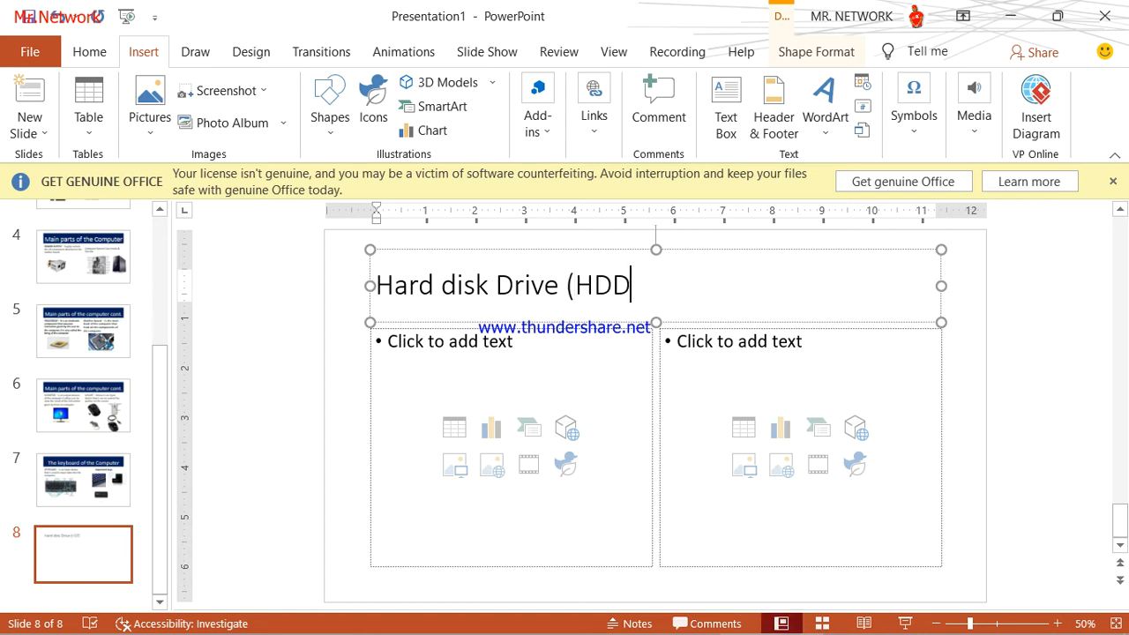
text() of a Compurt)
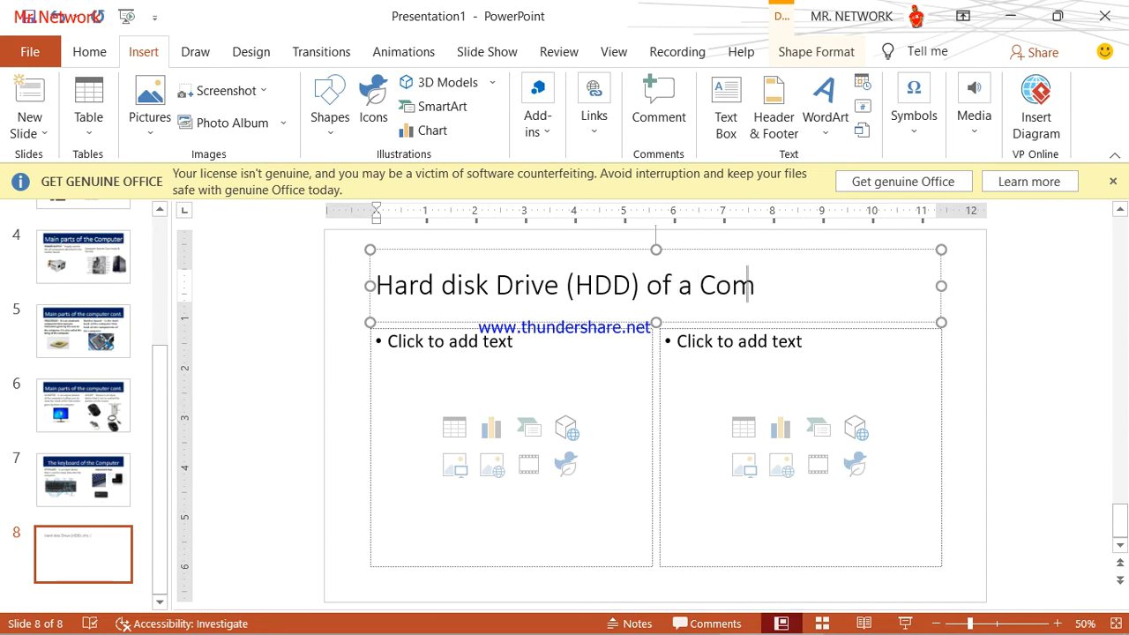
key(BackSpace)
key(BackSpace)
text(ter)
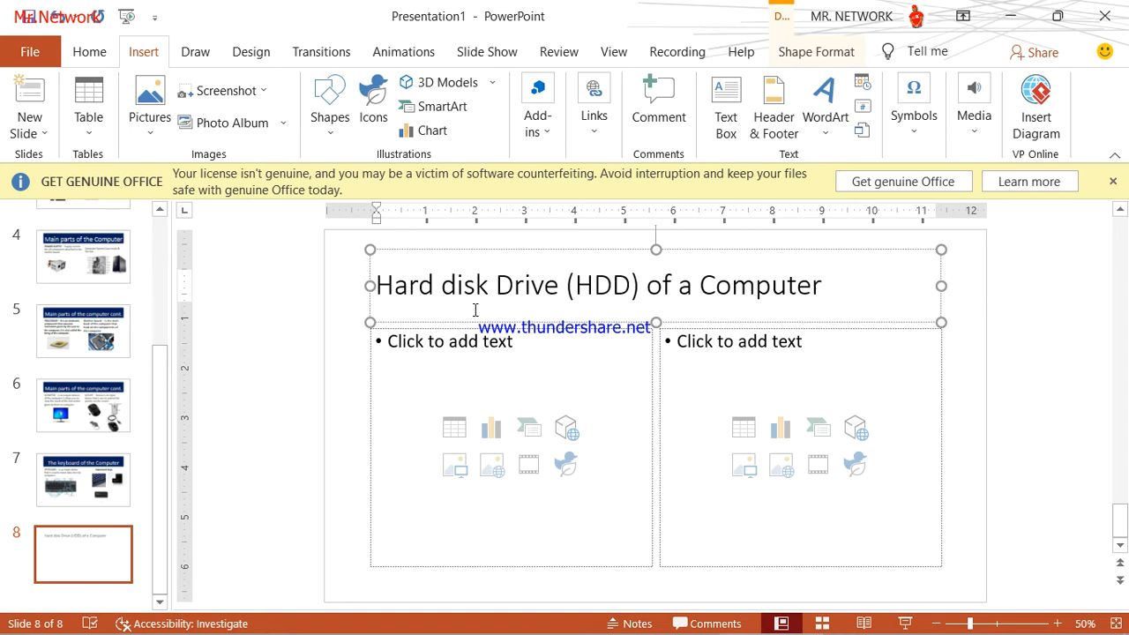
- Copy the title formatting from slide 6 onto the slide 8 title and reduce its text size to fit one line
click(118, 388)
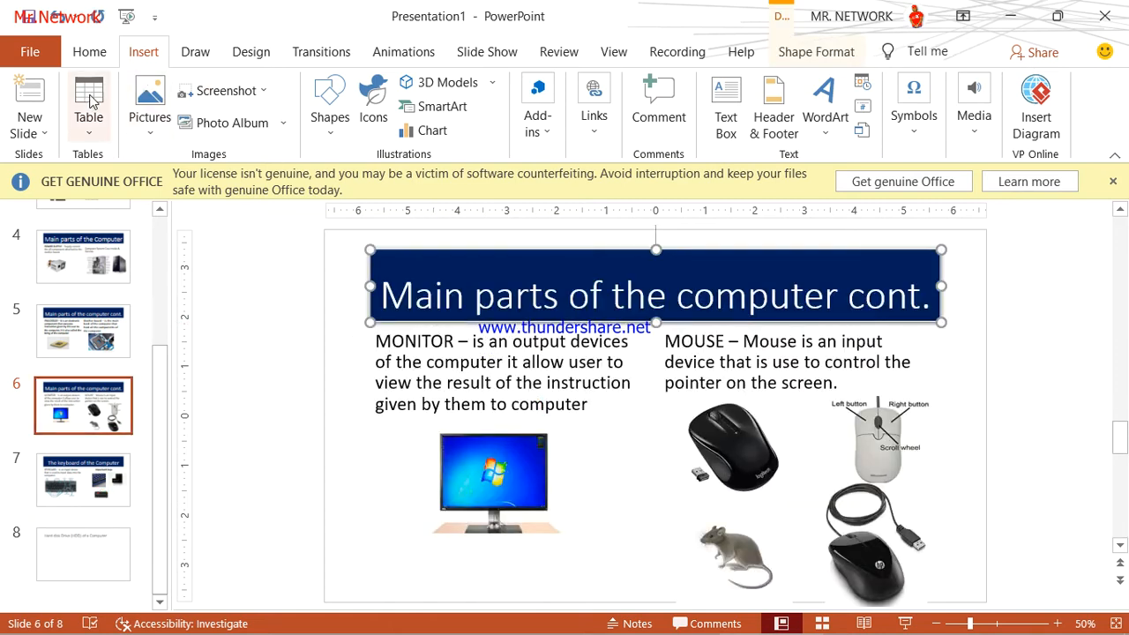
click(92, 53)
click(64, 130)
click(92, 488)
click(86, 544)
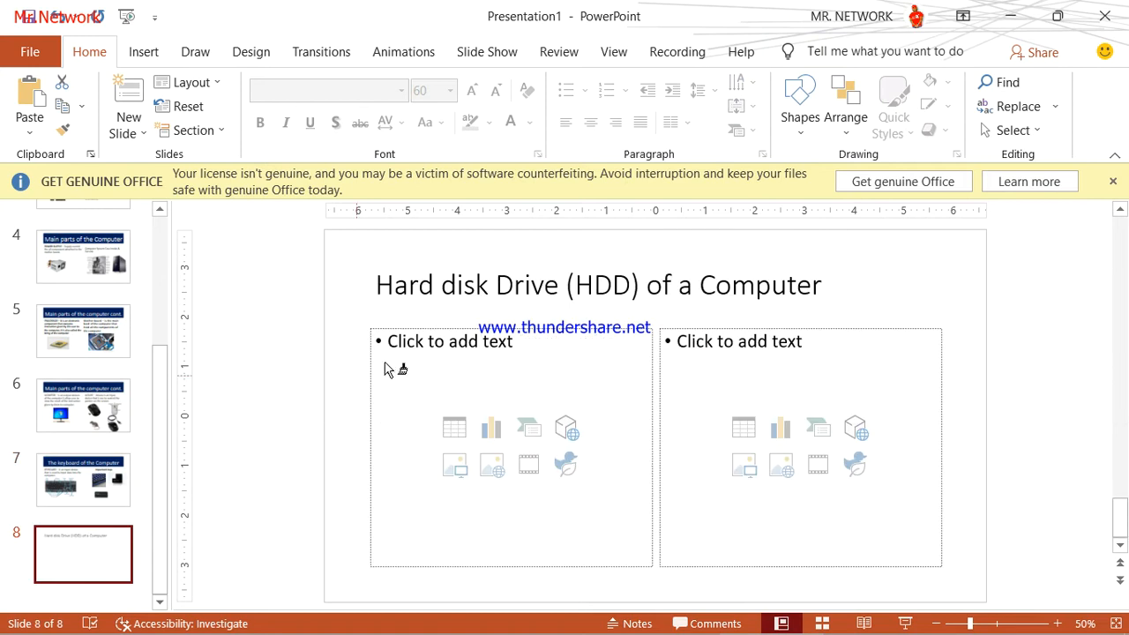
click(499, 292)
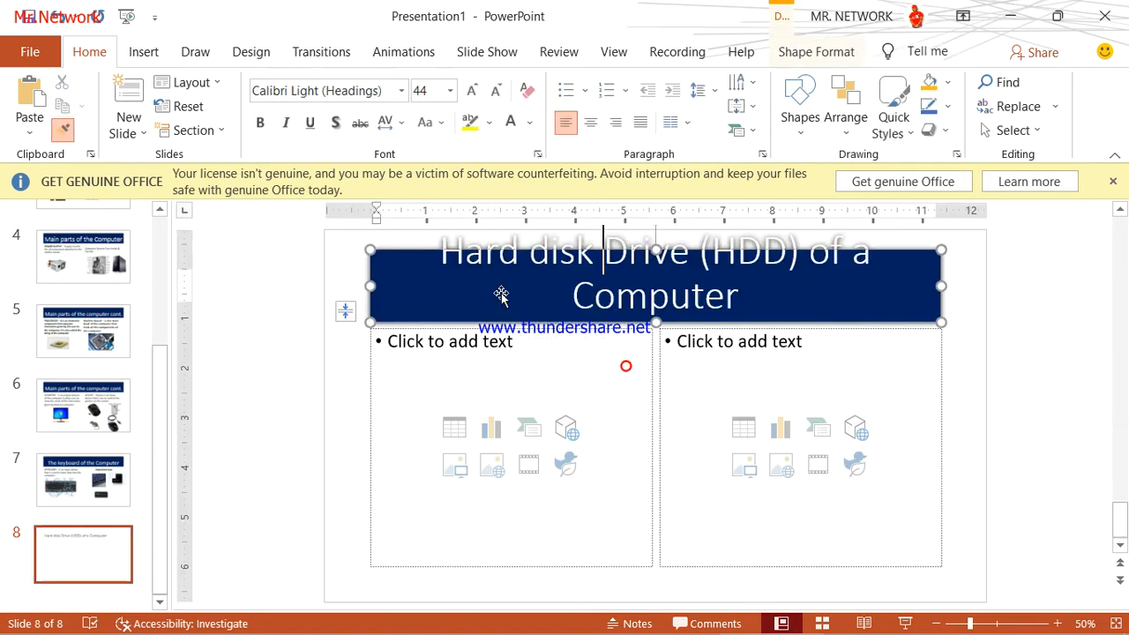
triple_click(744, 297)
click(662, 179)
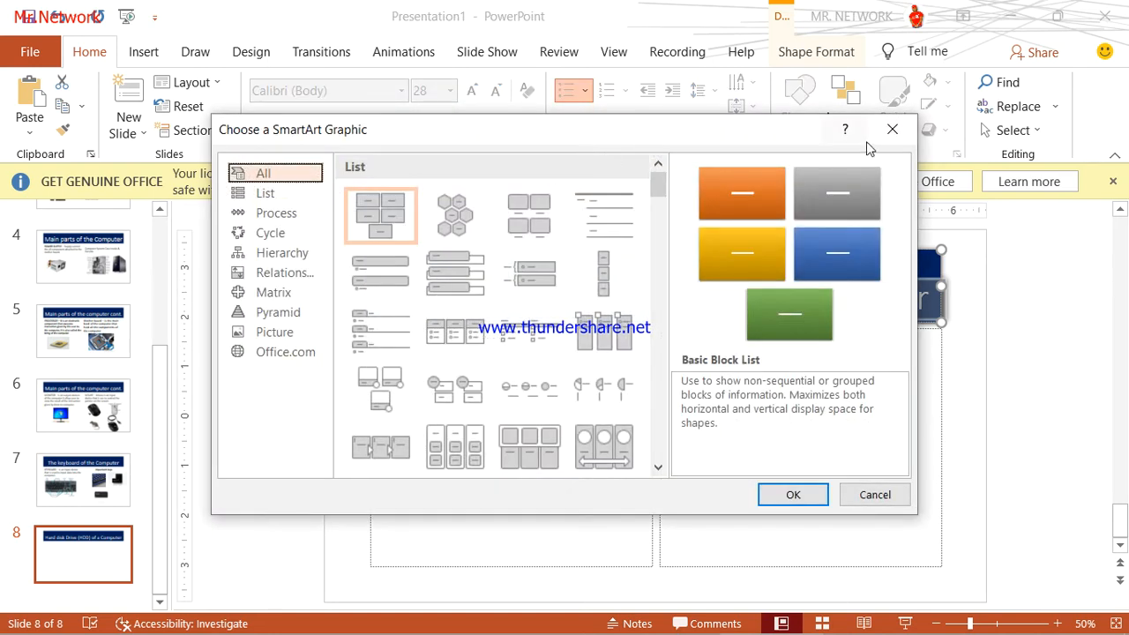
click(894, 129)
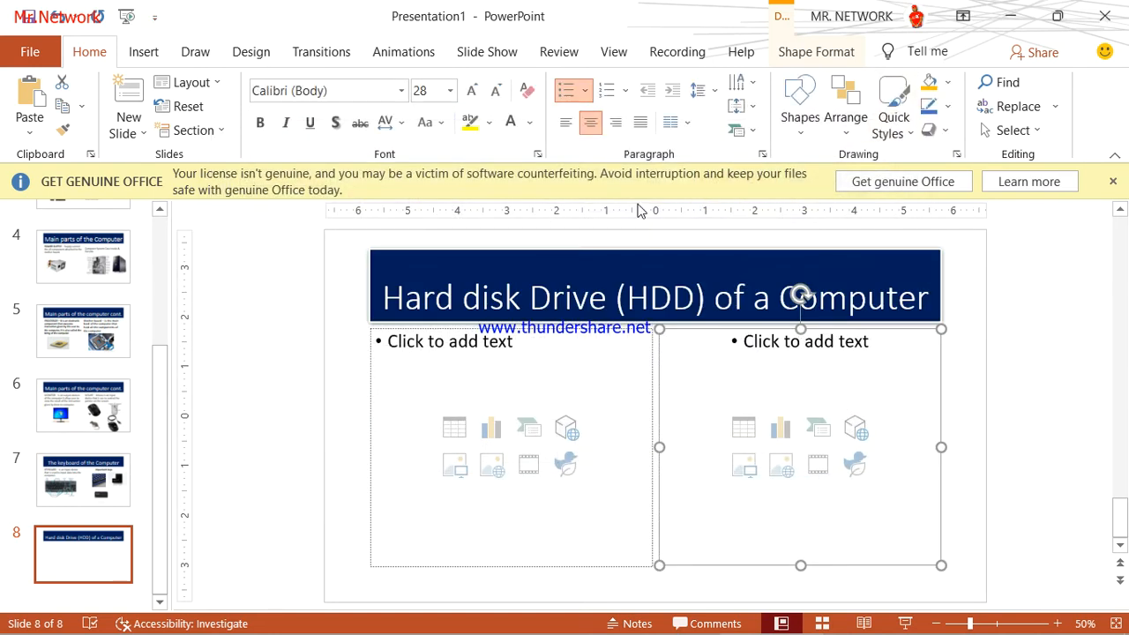
- Remove the bullet from the first content placeholder on slide 8
click(849, 393)
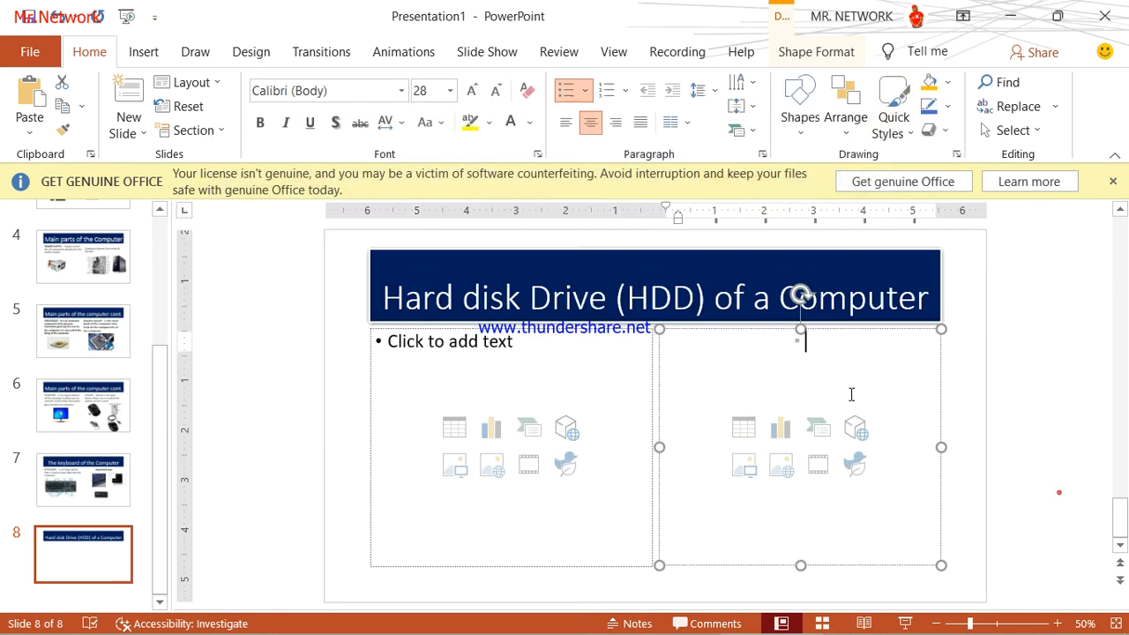
click(548, 385)
key(BackSpace)
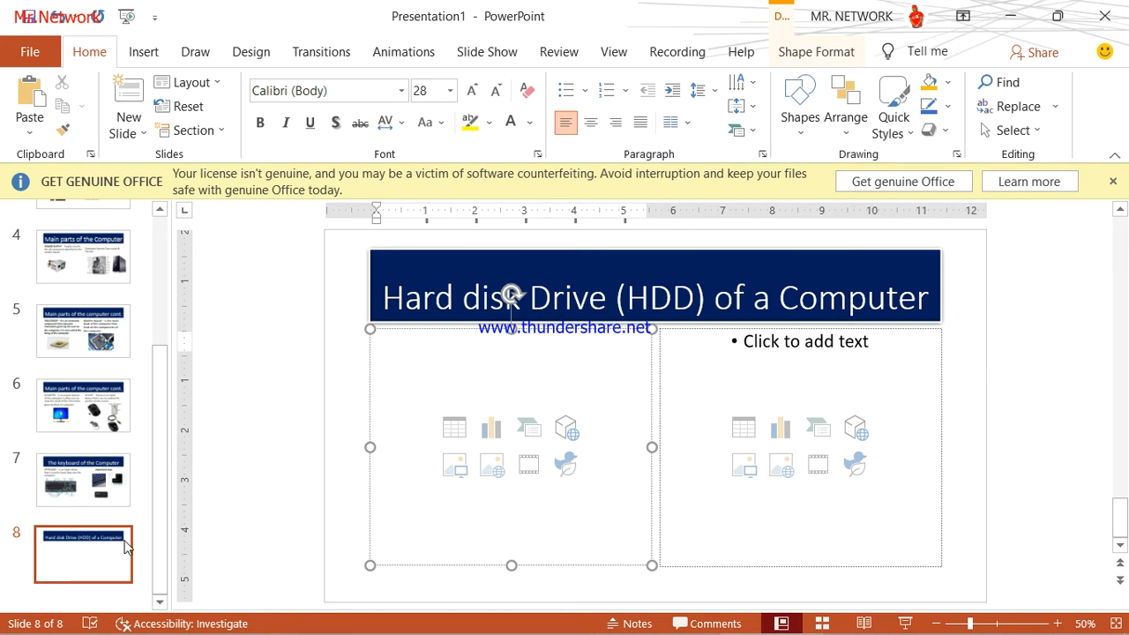
- Change slide 8 to the Title and Content layout and remove the bullet from its content placeholder
right_click(83, 540)
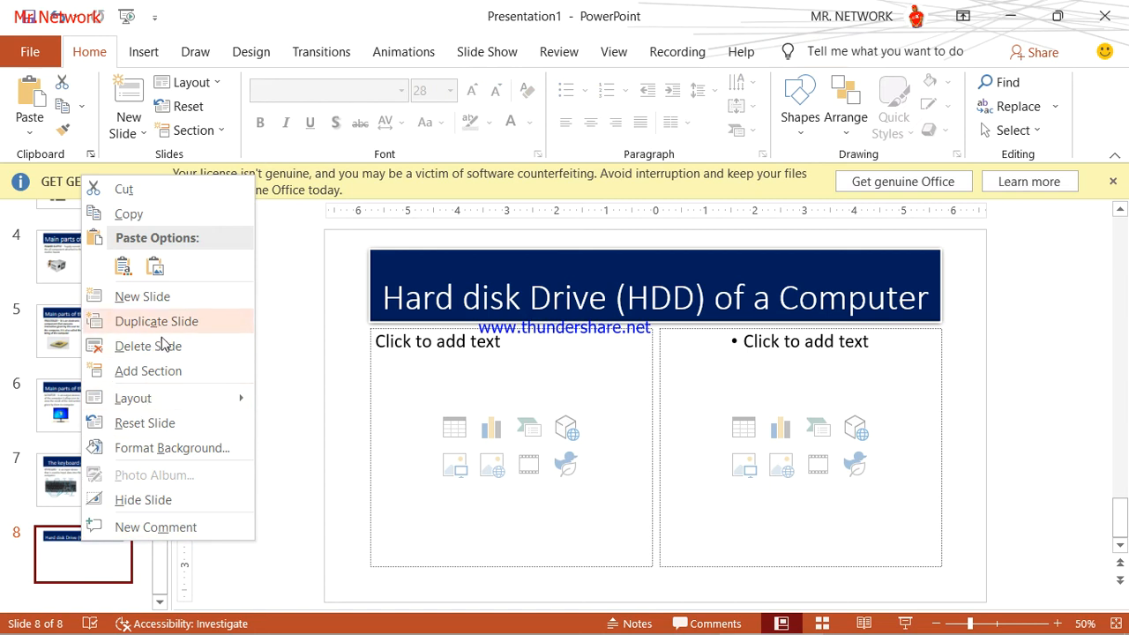
mouse_move(185, 397)
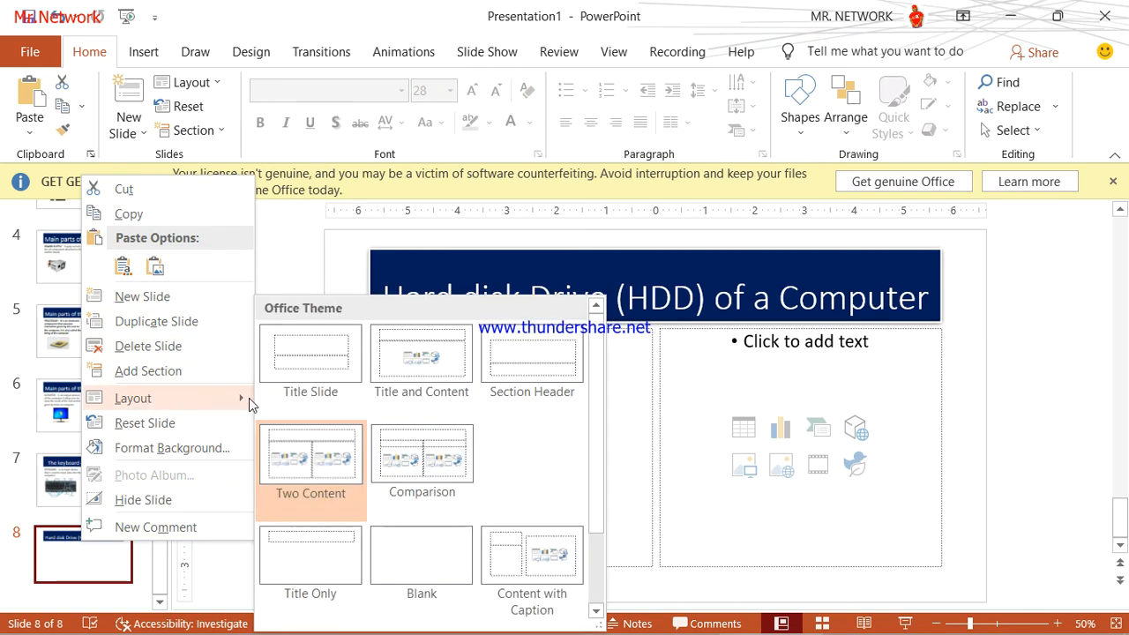
click(397, 367)
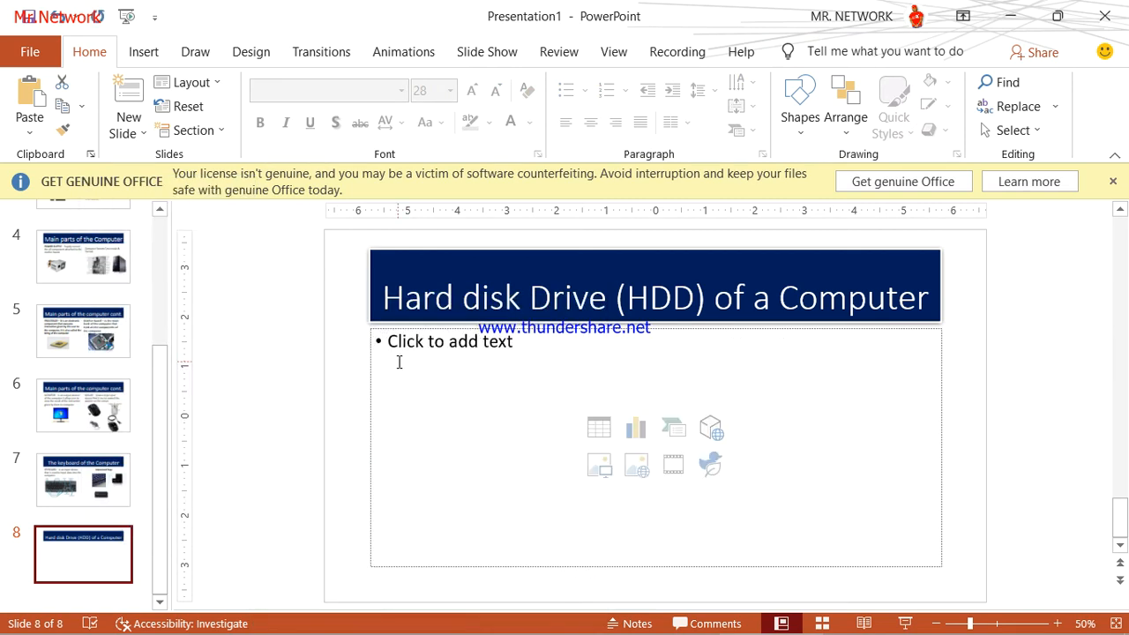
click(466, 373)
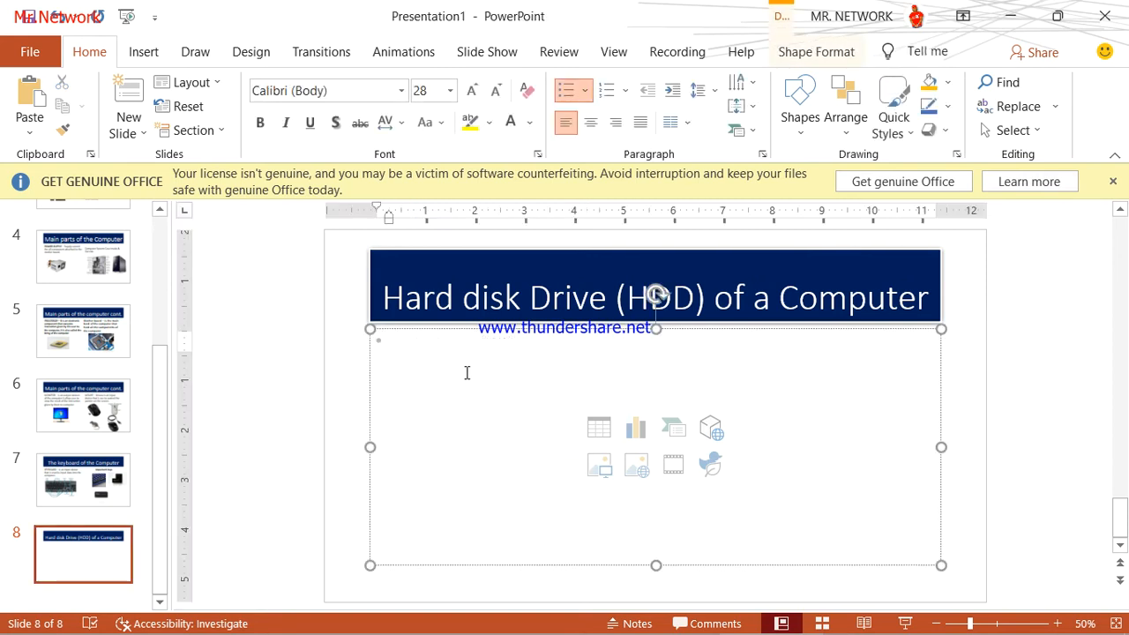
key(BackSpace)
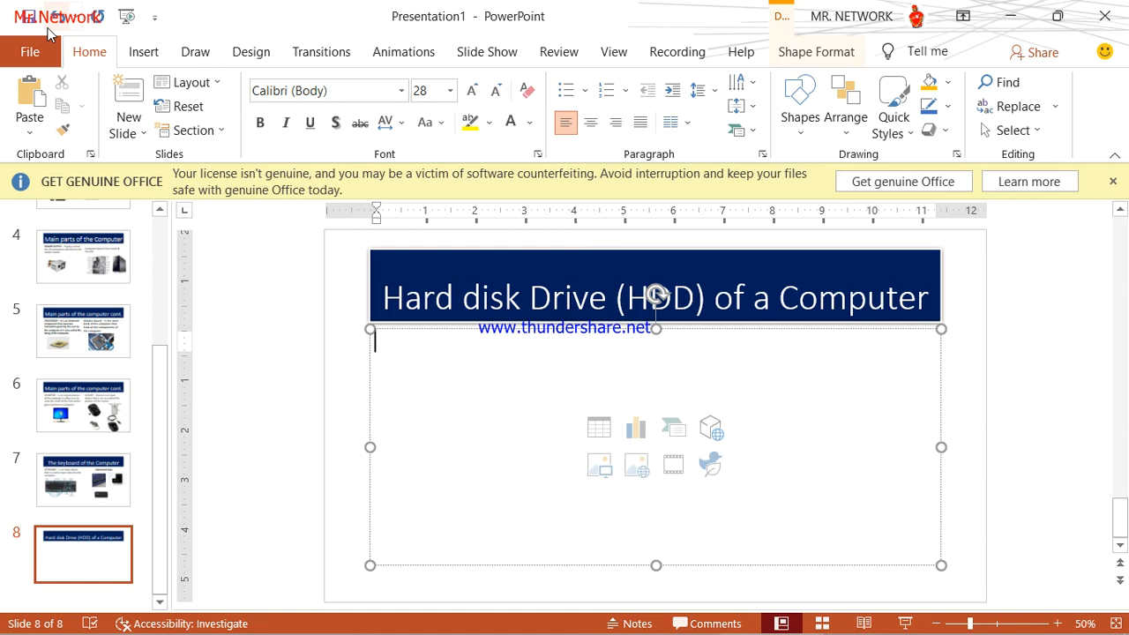
- Begin the slide 8 body text with "Hard Disk Drive – is the perment"
text(Har)
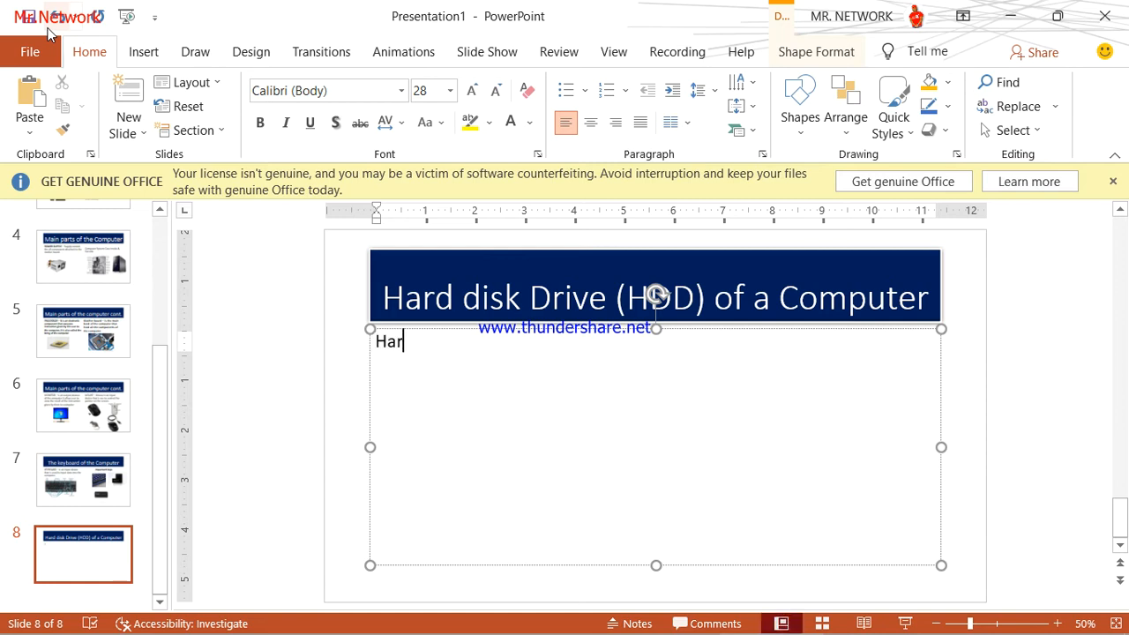
text(d Disk Drive -)
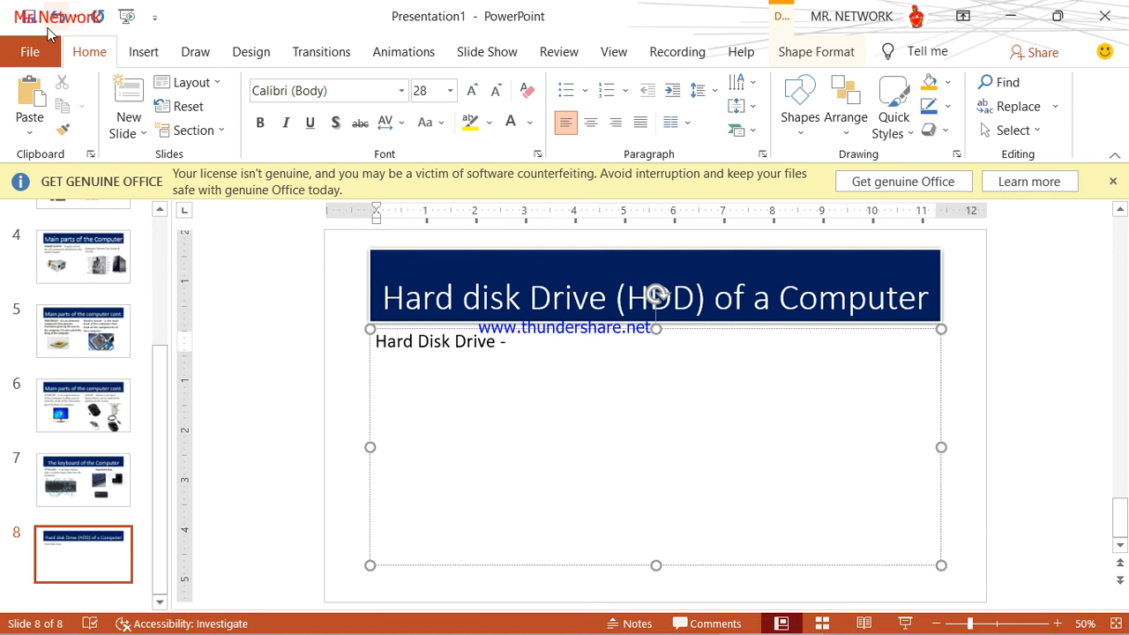
text(is the perment)
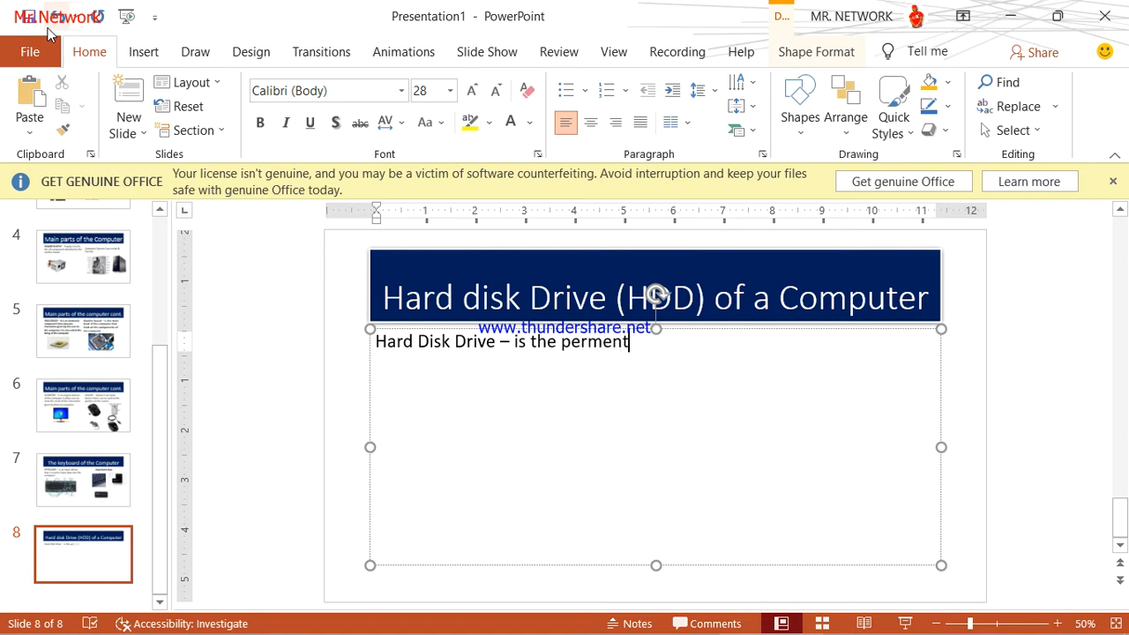
text( p)
text(emmery)
key(BackSpace)
key(BackSpace)
key(BackSpace)
key(BackSpace)
key(BackSpace)
key(BackSpace)
key(BackSpace)
key(BackSpace)
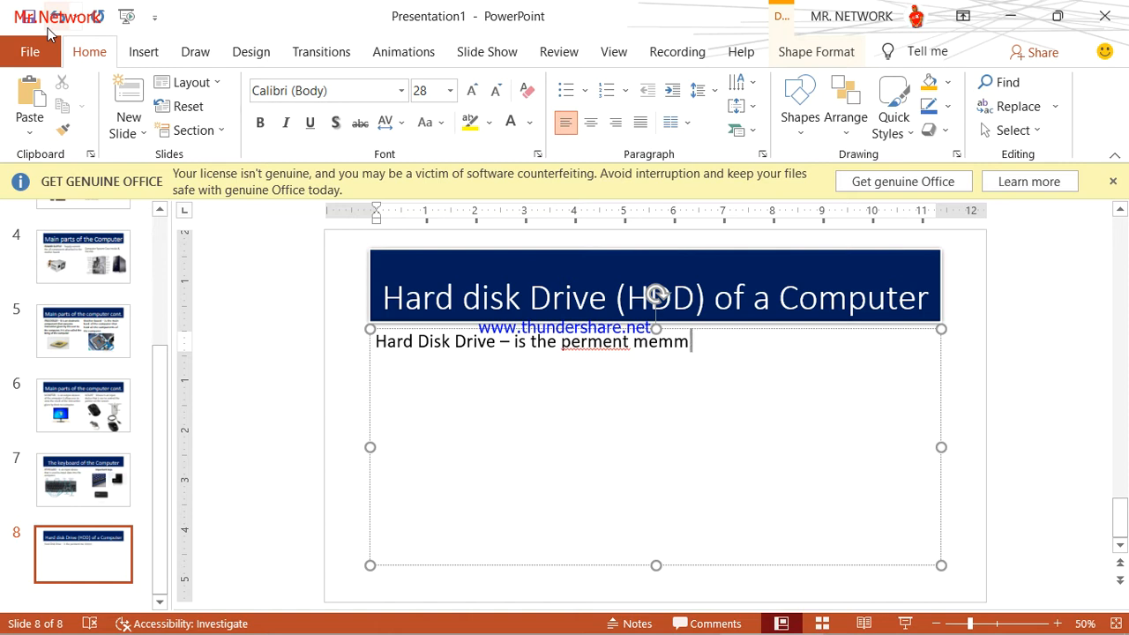
- Continue the slide 8 body text after "is the perment" with "storage device"
text(storage d)
text(evie of the)
key(BackSpace)
key(BackSpace)
key(BackSpace)
key(BackSpace)
key(BackSpace)
key(BackSpace)
key(BackSpace)
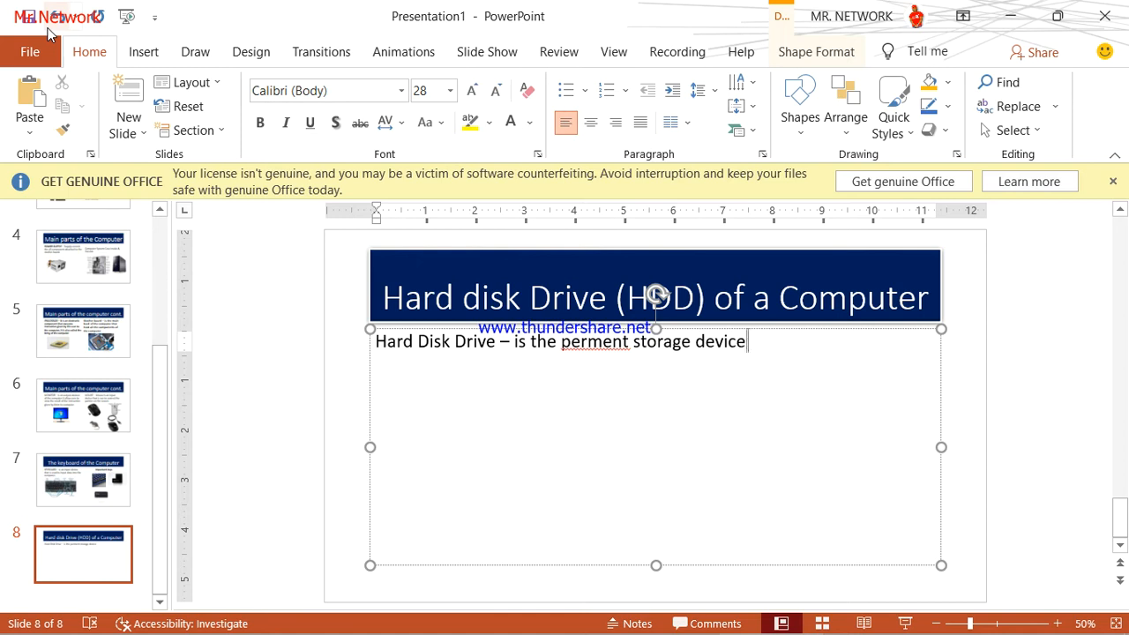
- Complete the slide 8 sentence with "of the computer, that is used to store our data for a long period of time"
text(of the compu)
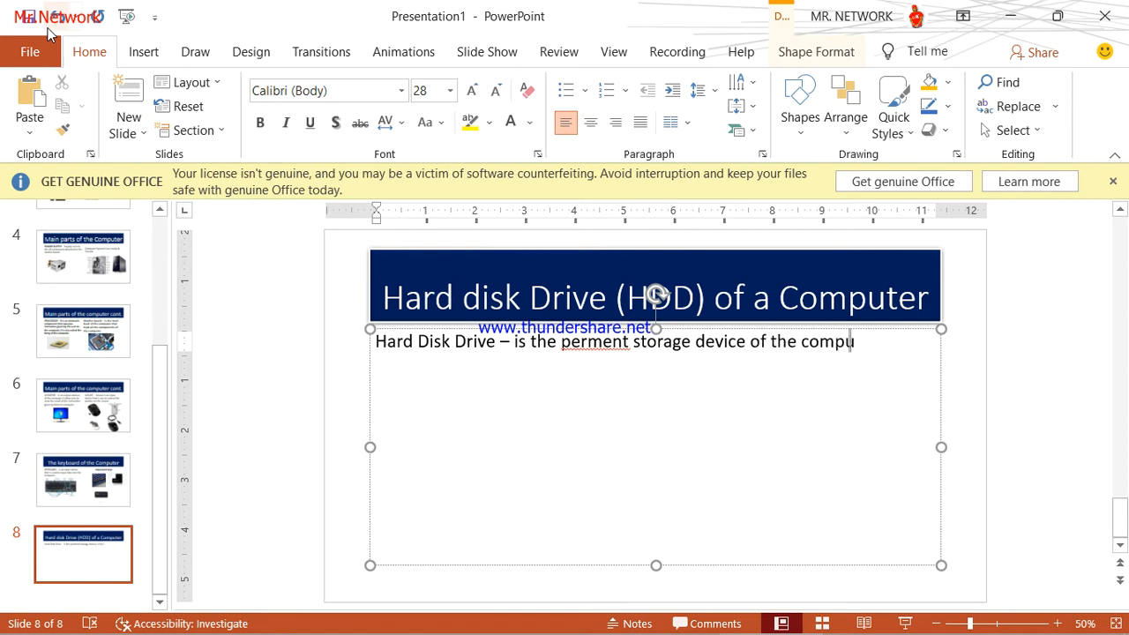
text(te)
text(r, that is used)
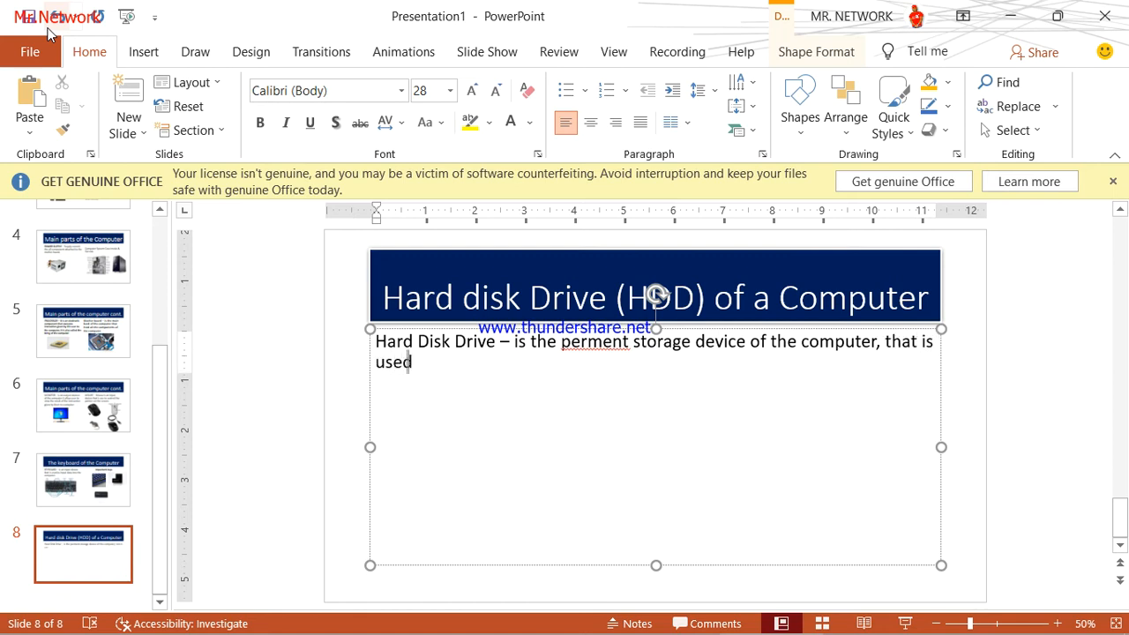
text( to store our data)
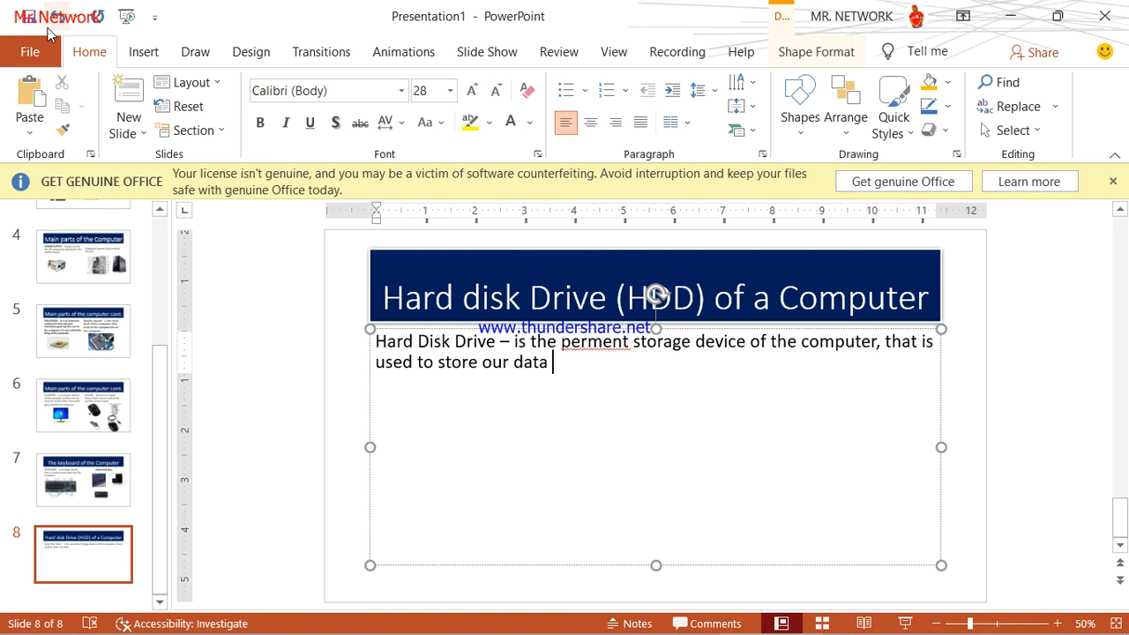
text(for a long pe)
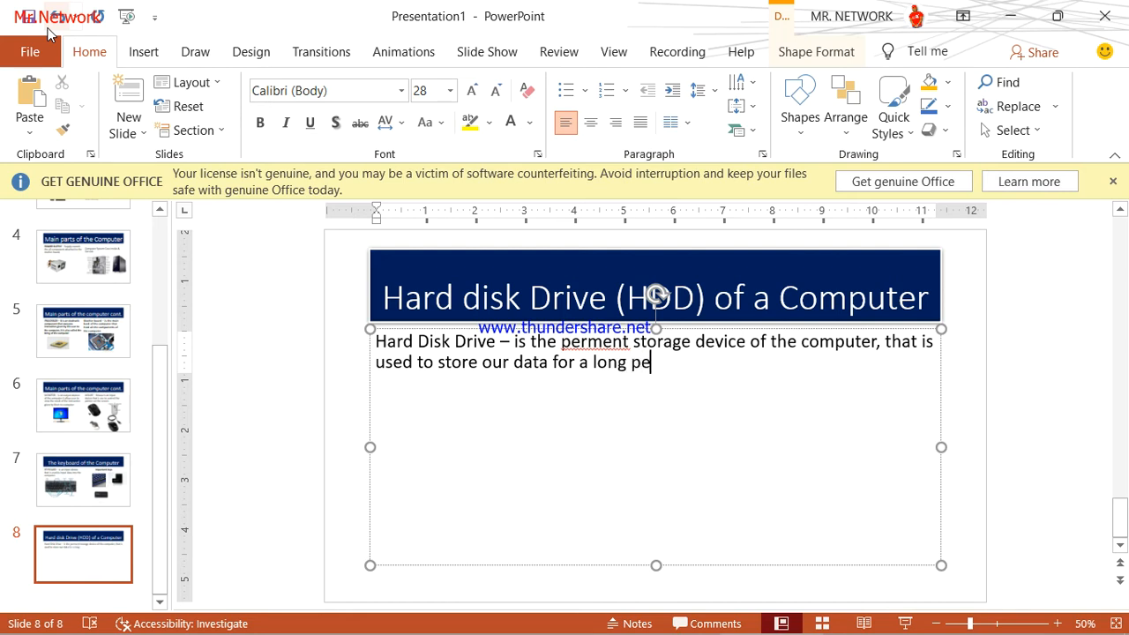
text(rion of time)
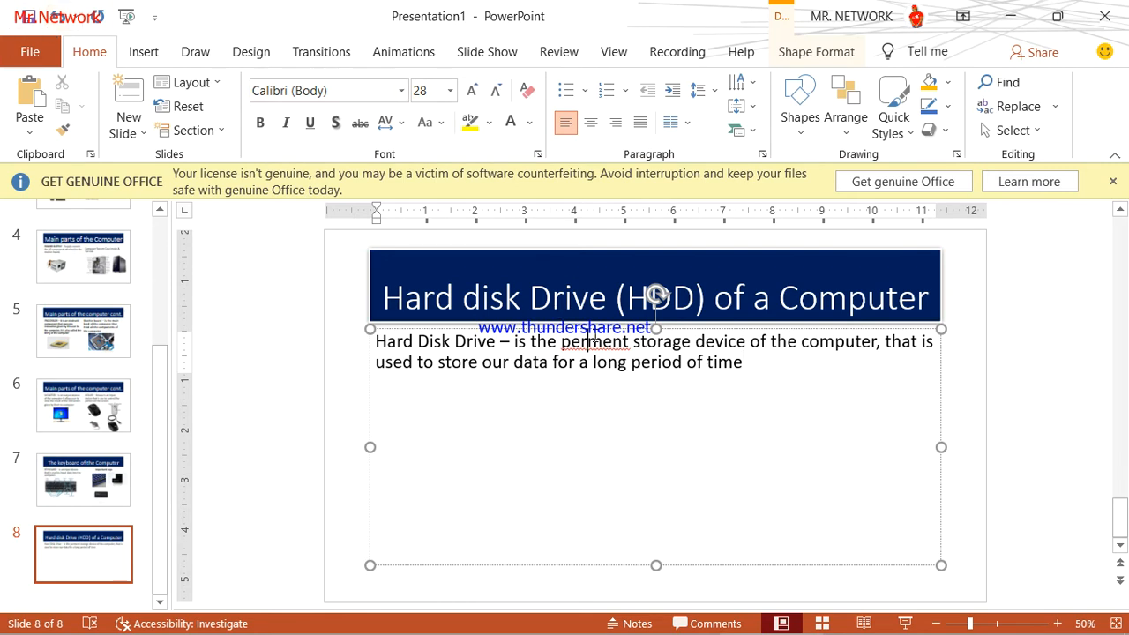
- Replace the misspelled "perment" with the spelling suggestion "permeant" and end the sentence with a period
right_click(596, 340)
click(661, 376)
click(774, 383)
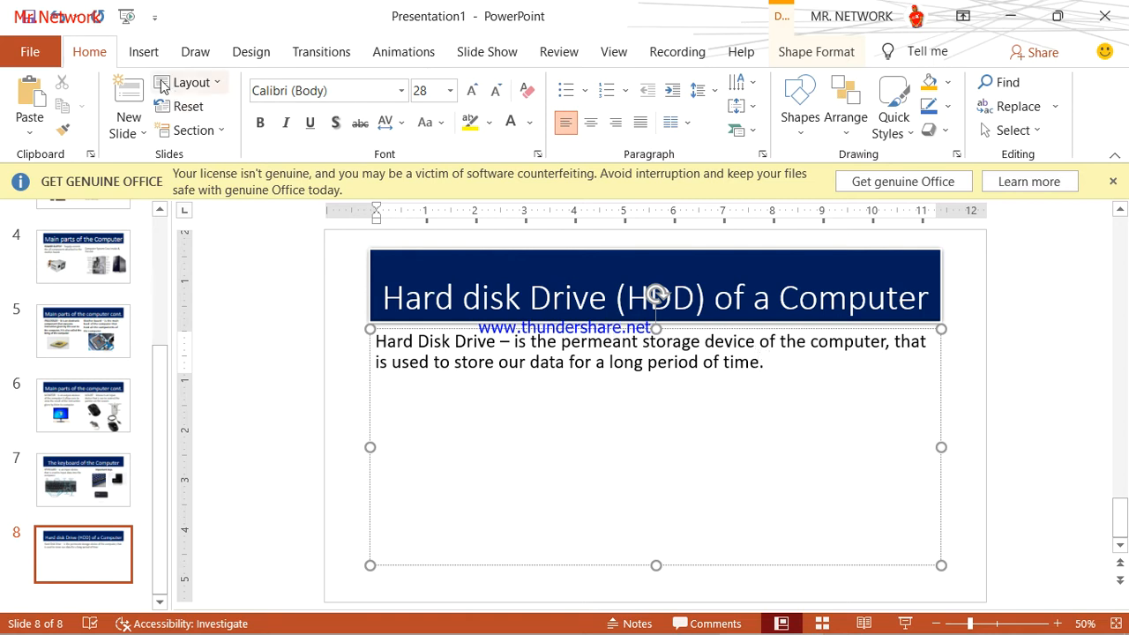
- Insert the pictures untitledzzz and imagesIR57VMX2 from the PPT Picture folder onto slide 8
click(144, 53)
click(168, 117)
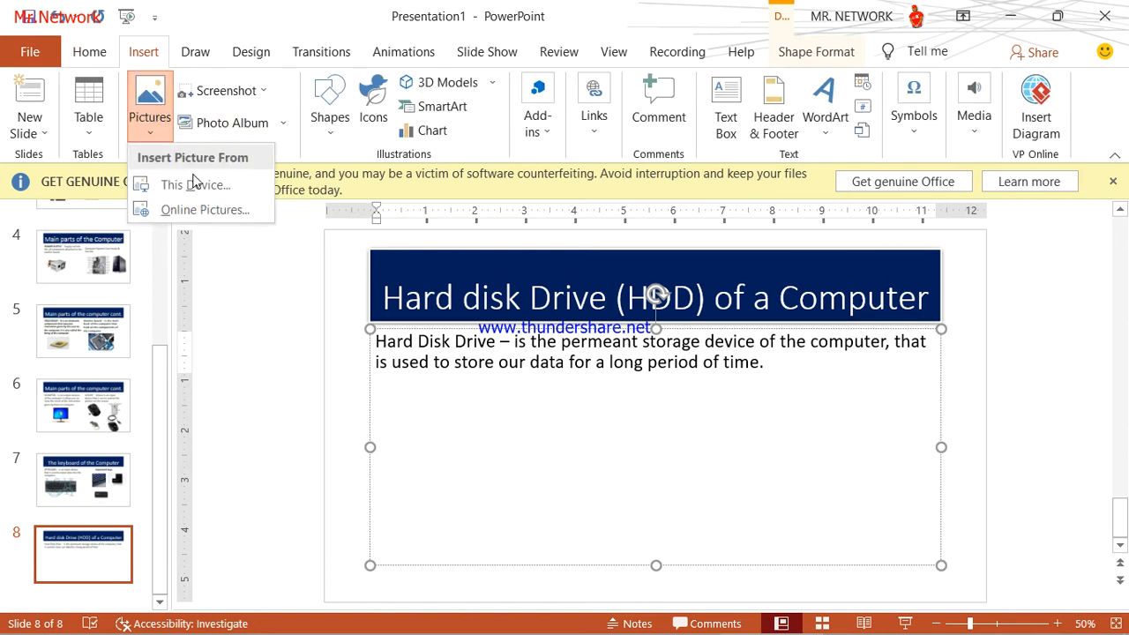
click(194, 182)
scroll(517, 262, down, 10)
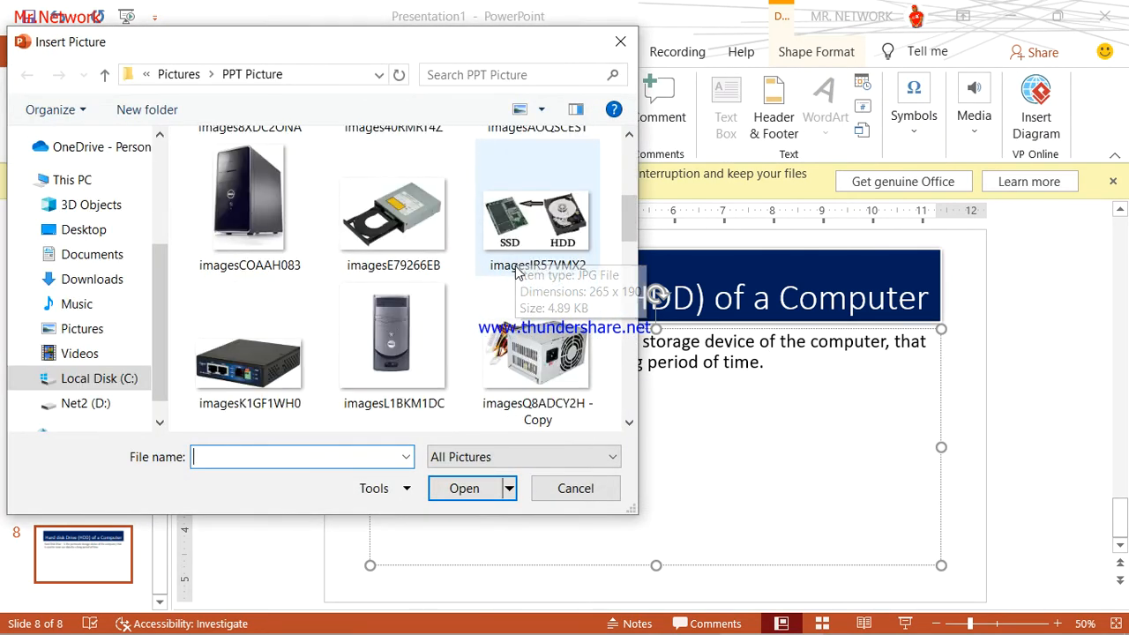
scroll(517, 291, down, 8)
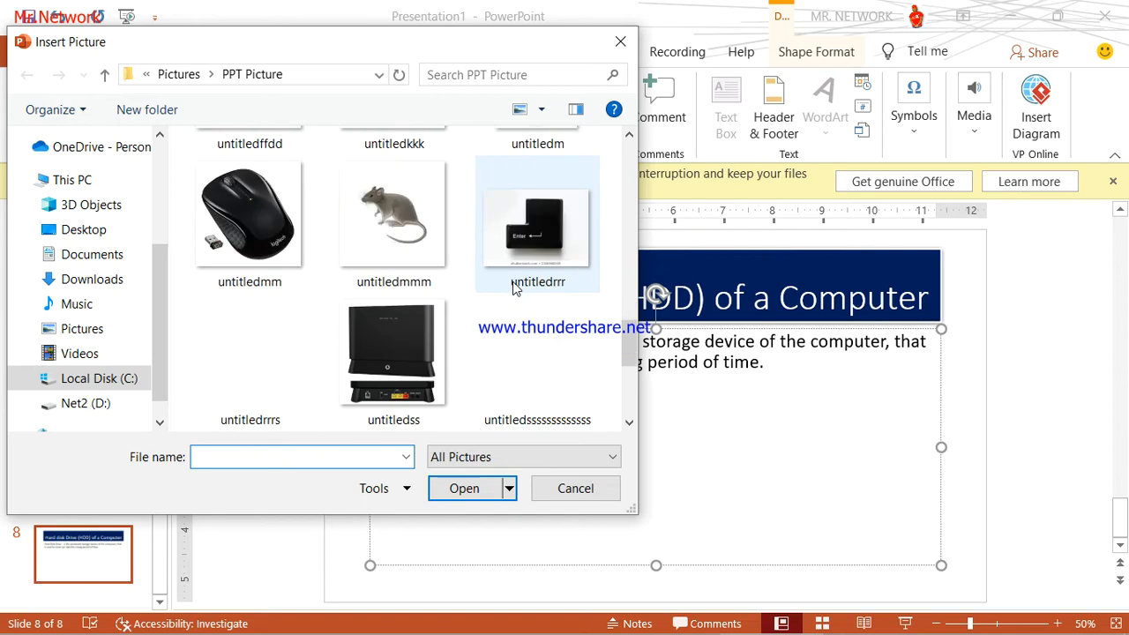
click(240, 344)
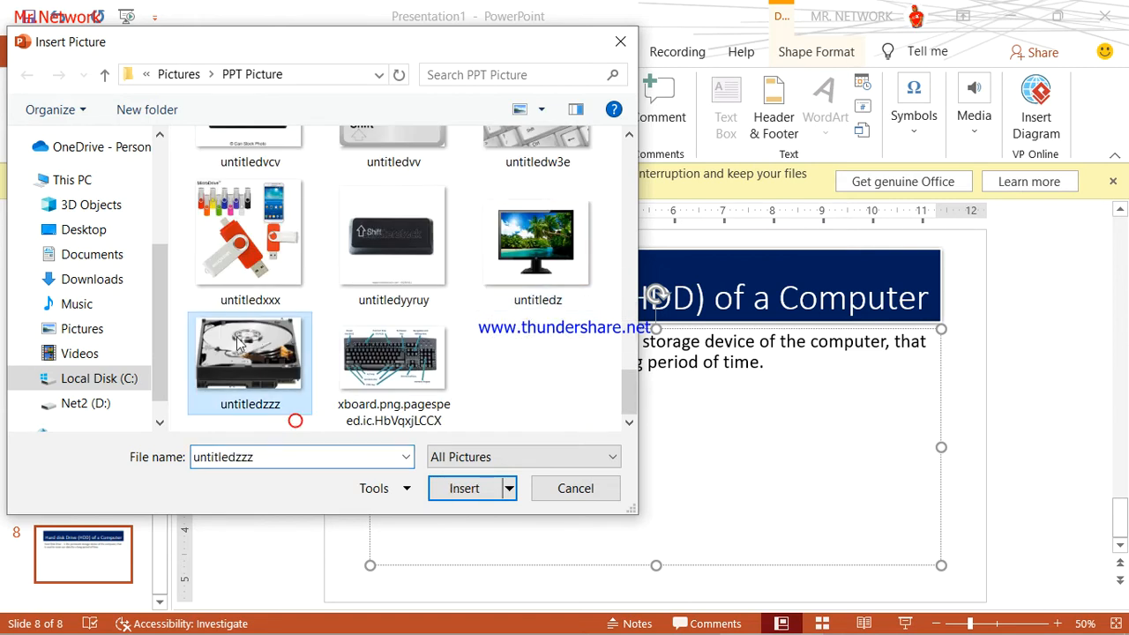
click(632, 130)
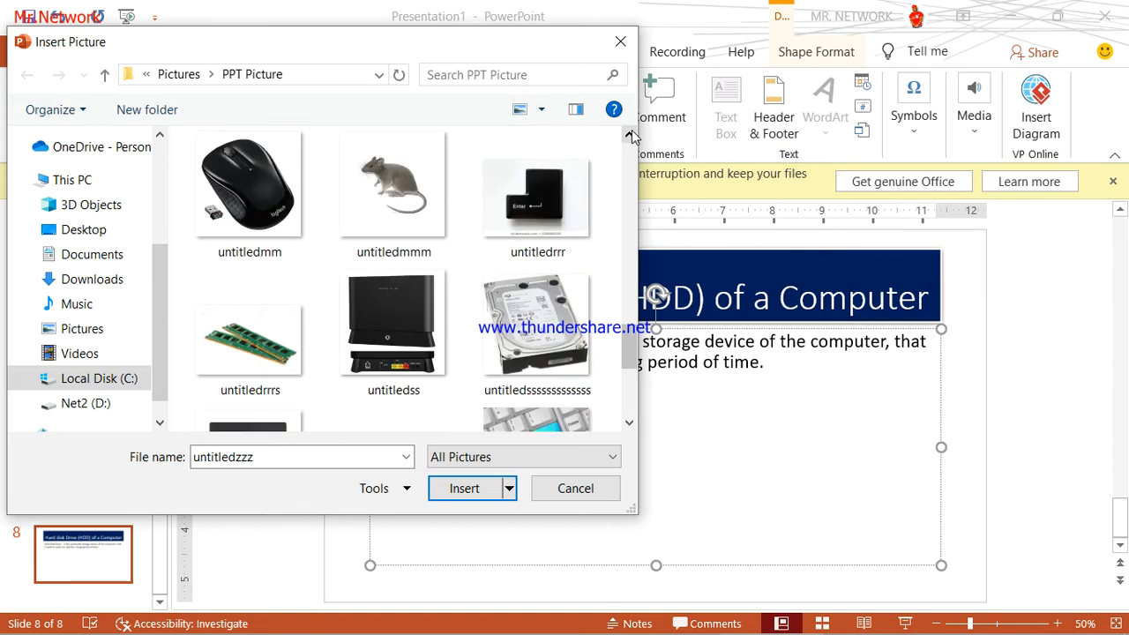
click(631, 129)
scroll(631, 130, up, 3)
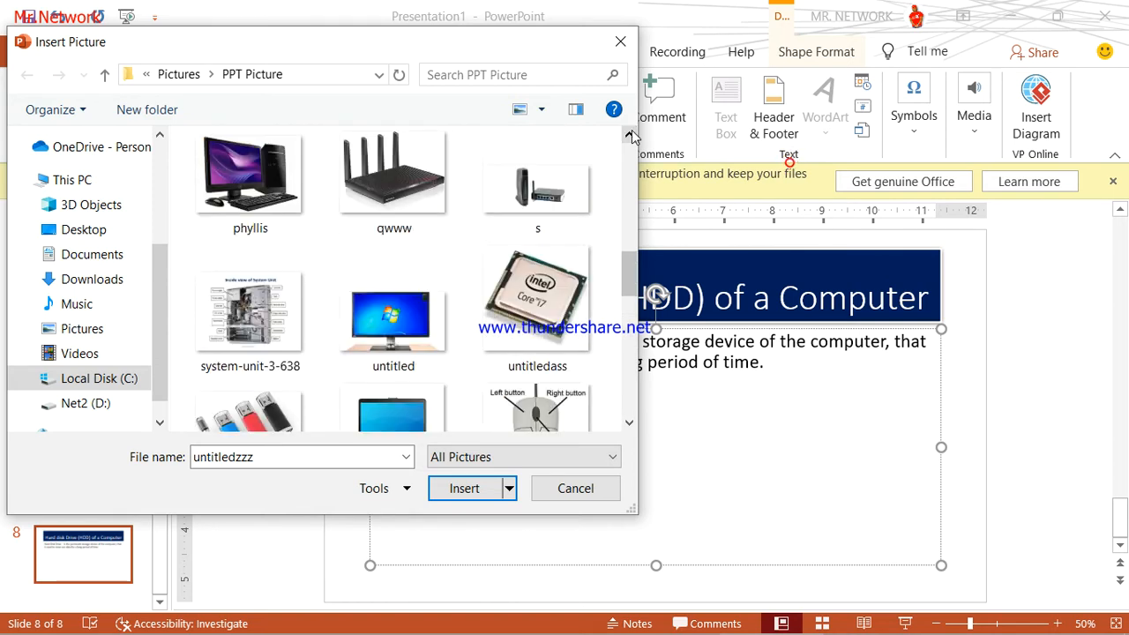
scroll(632, 130, up, 3)
scroll(631, 130, up, 3)
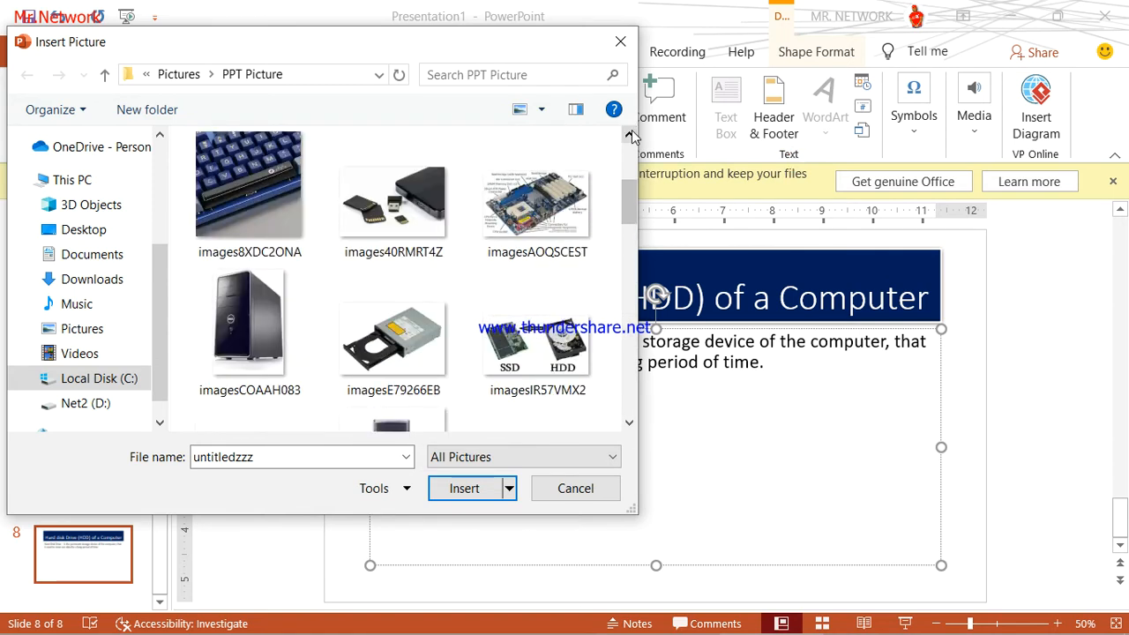
scroll(631, 129, up, 1)
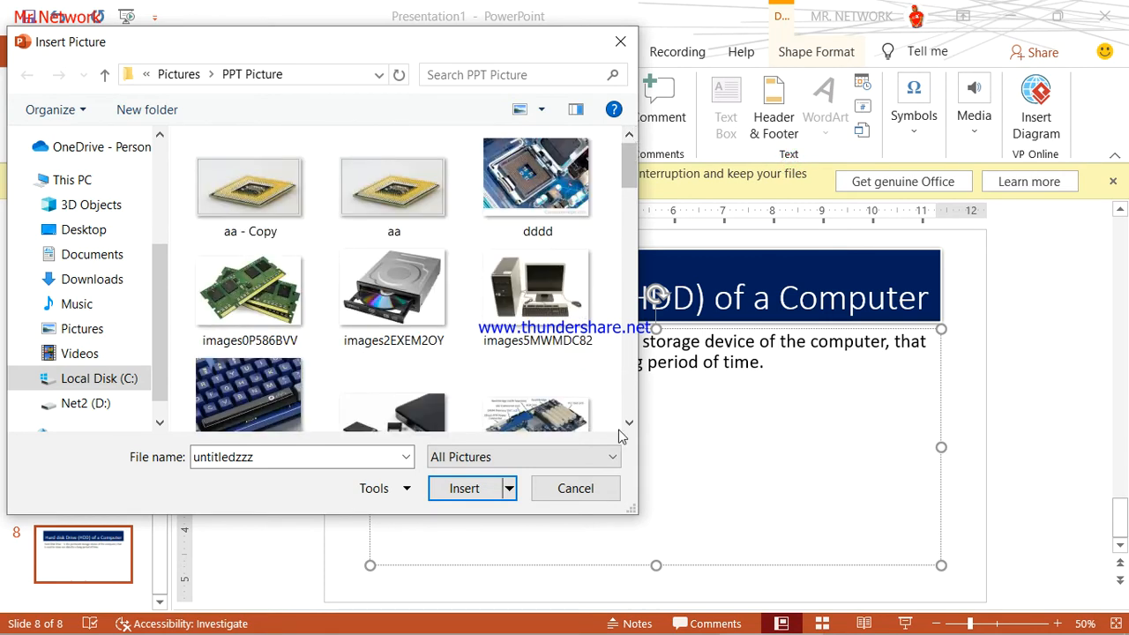
scroll(626, 429, down, 5)
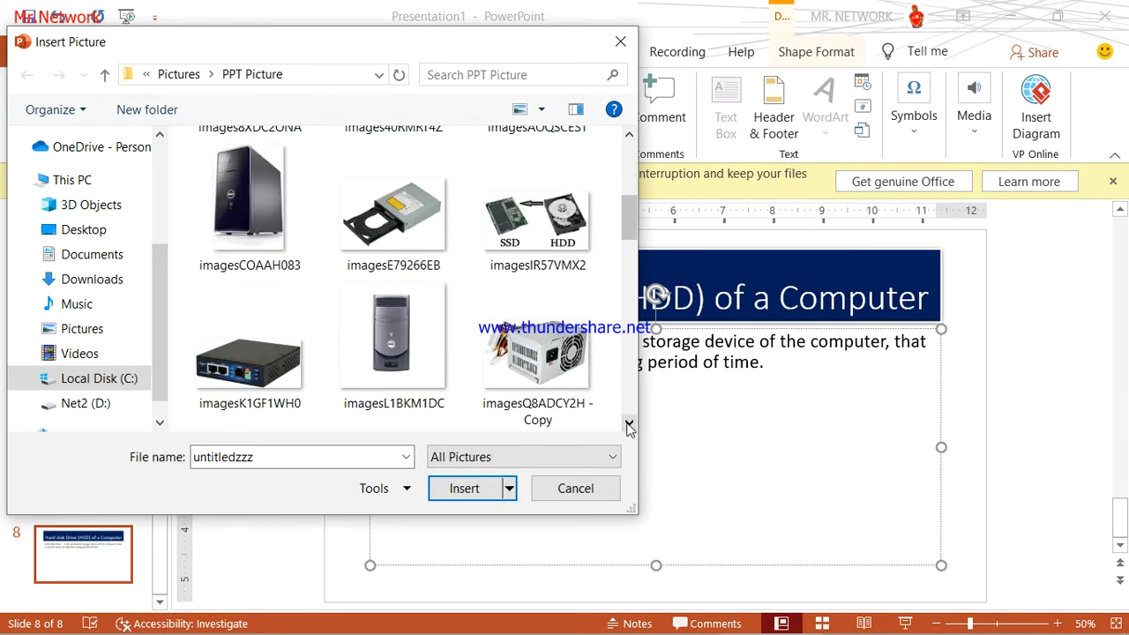
ctrl+click(536, 212)
click(459, 490)
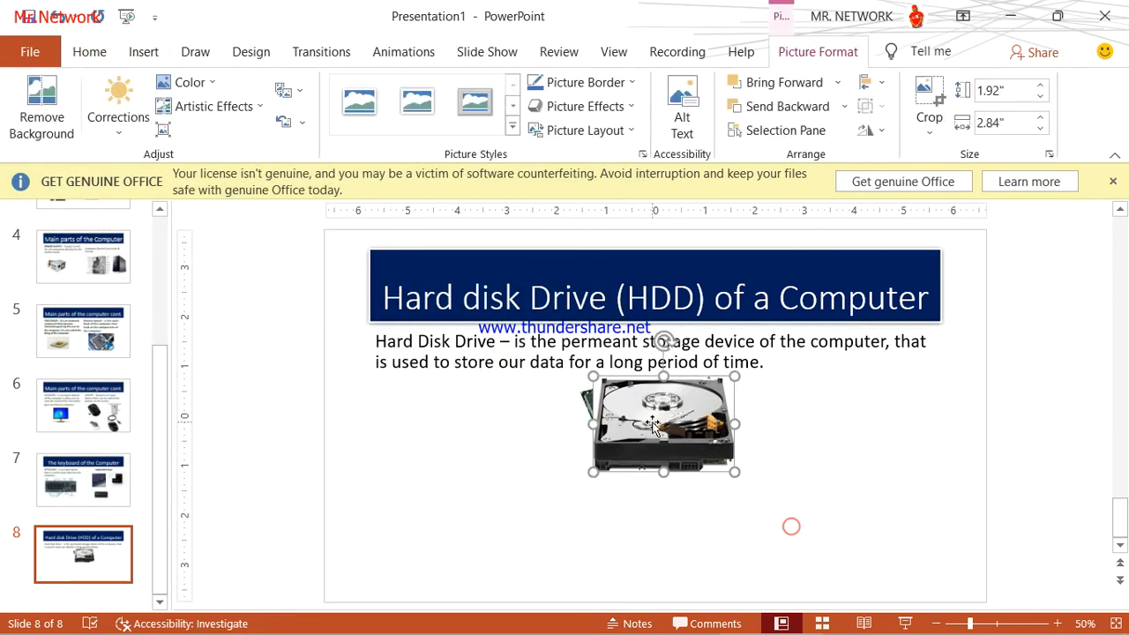
- Place the two pictures side by side below the text and enlarge the SSD/HDD picture to about 3.06" by 5.47"
drag(624, 415, 716, 458)
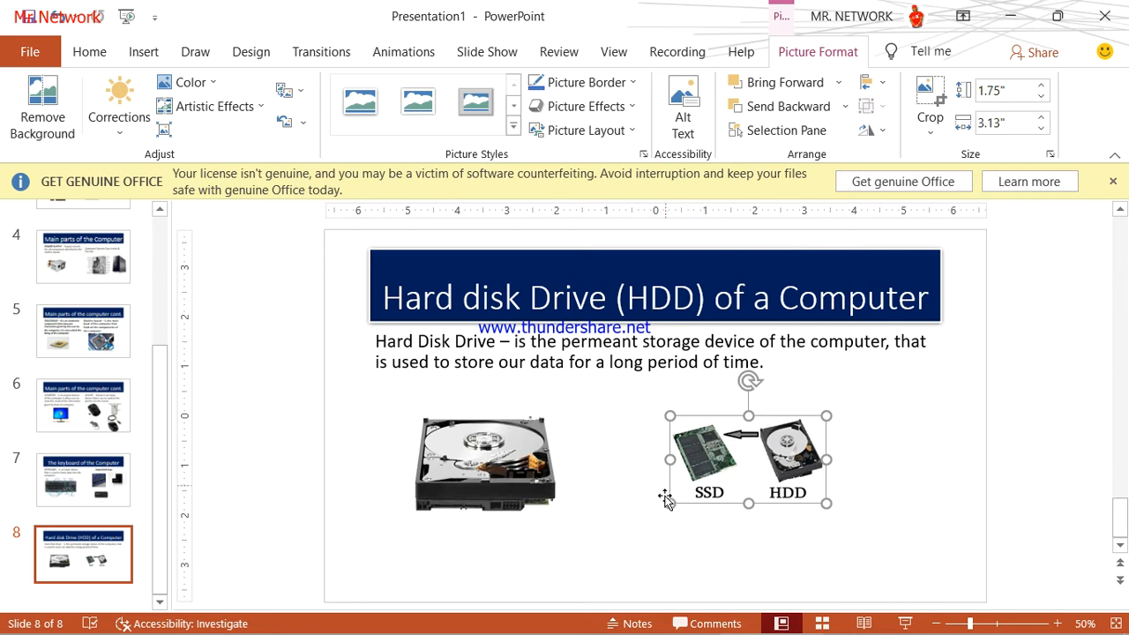
drag(671, 503, 628, 527)
drag(695, 474, 722, 465)
drag(853, 521, 891, 540)
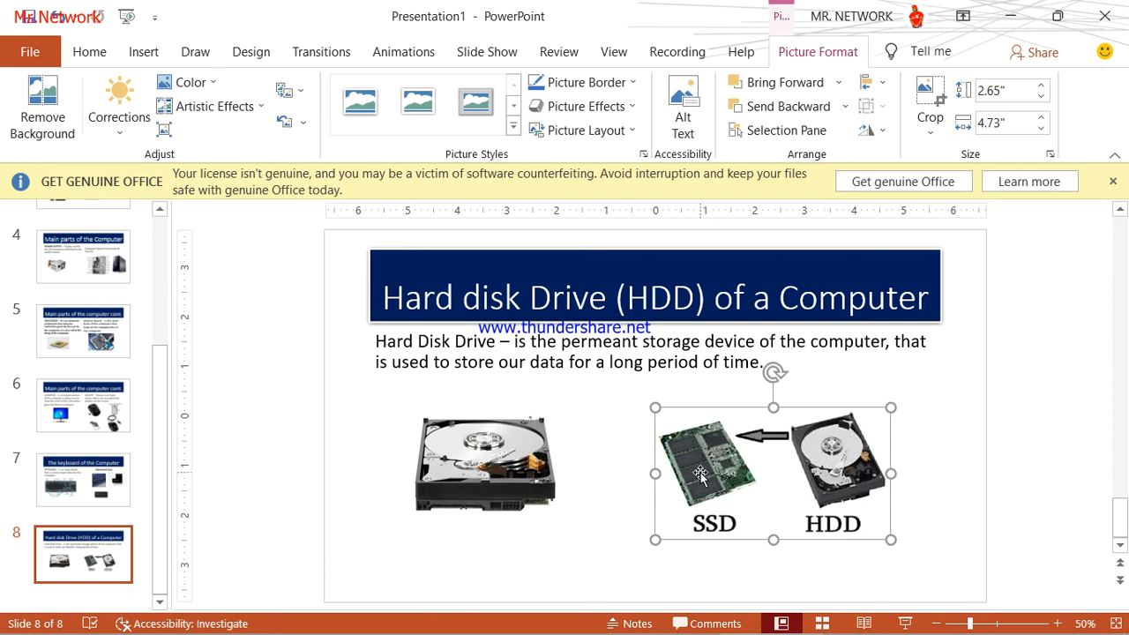
drag(890, 406, 927, 387)
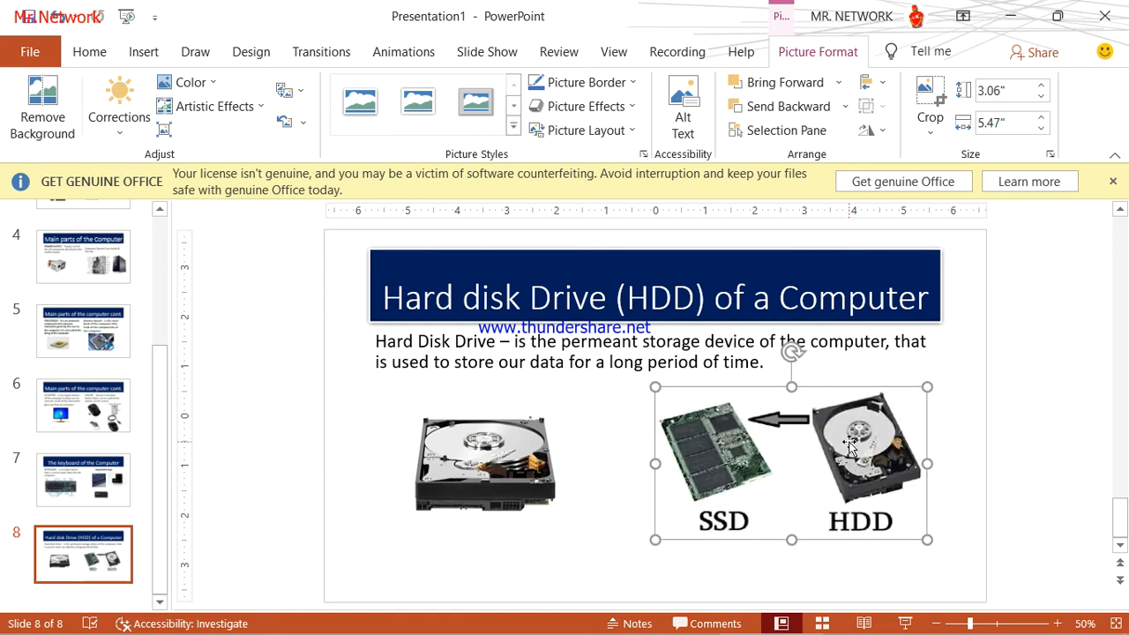
- Nudge the single hard drive picture into place and enlarge it to about 2.3" by 3.41"
click(503, 445)
drag(496, 477, 488, 484)
drag(554, 422, 577, 403)
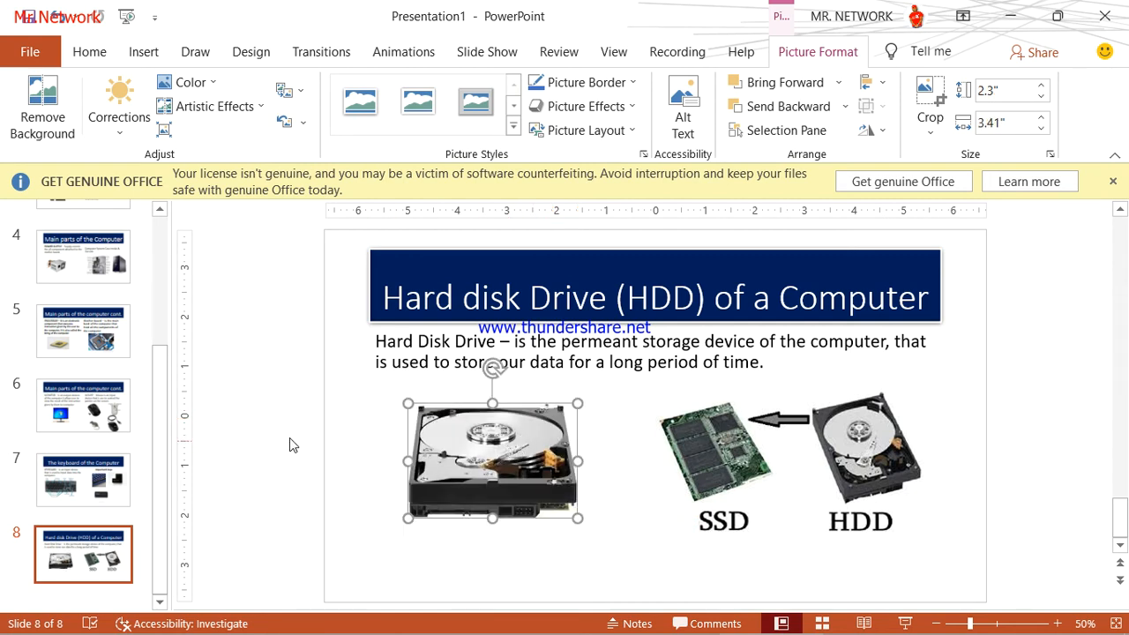
click(271, 404)
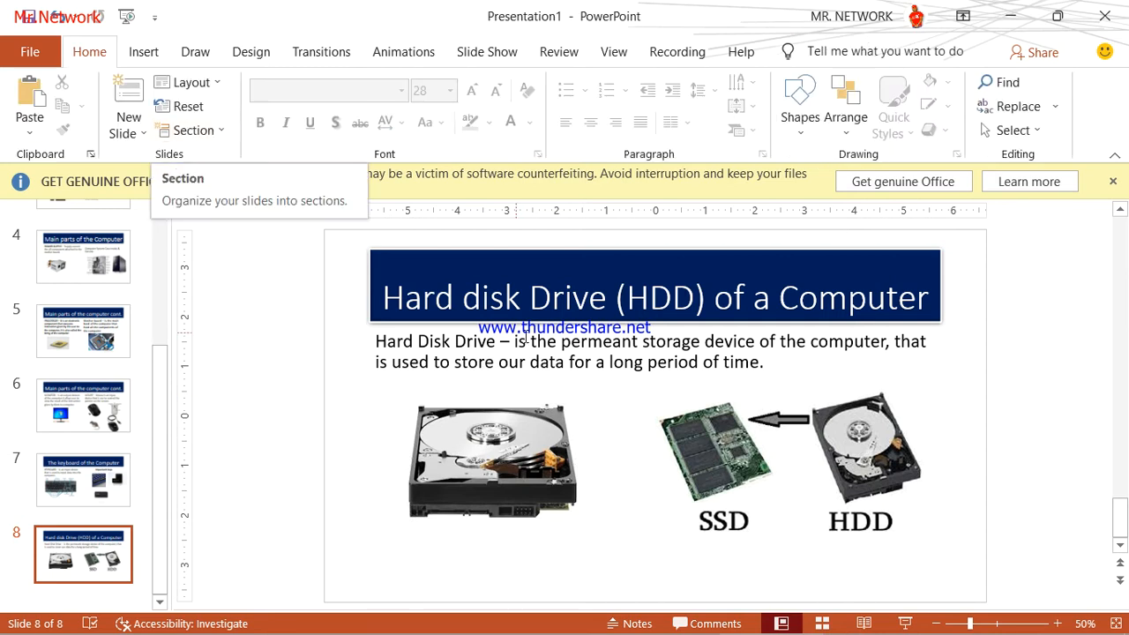
- Duplicate slide 8 to create slide 9
click(581, 341)
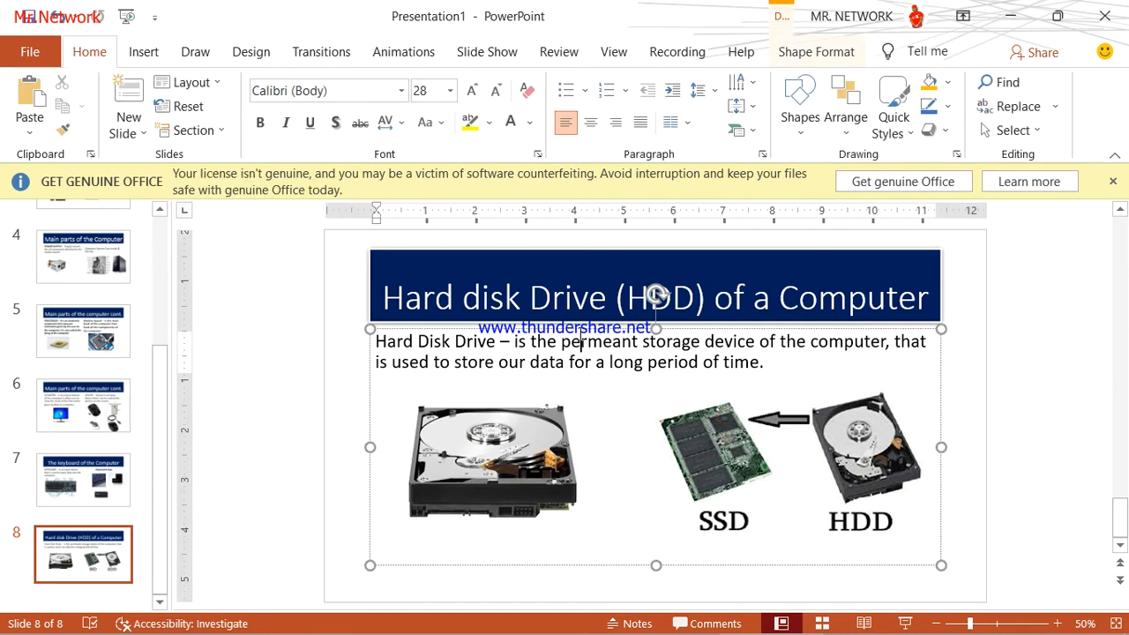
right_click(74, 551)
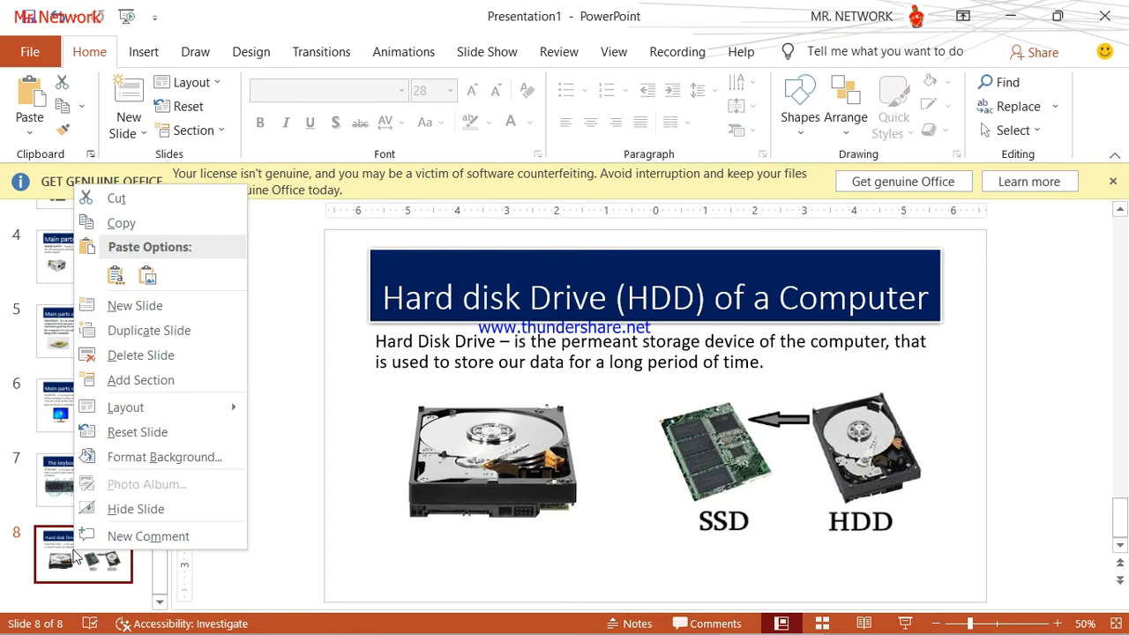
click(169, 324)
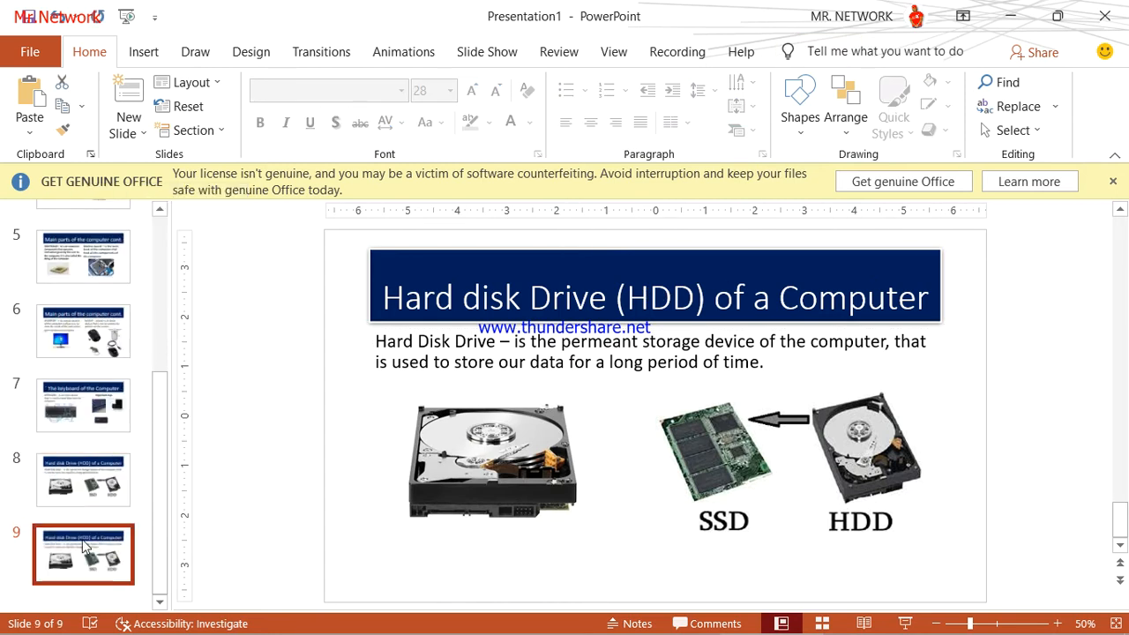
- Delete the SSD/HDD picture and the hard drive picture from slide 9
click(375, 379)
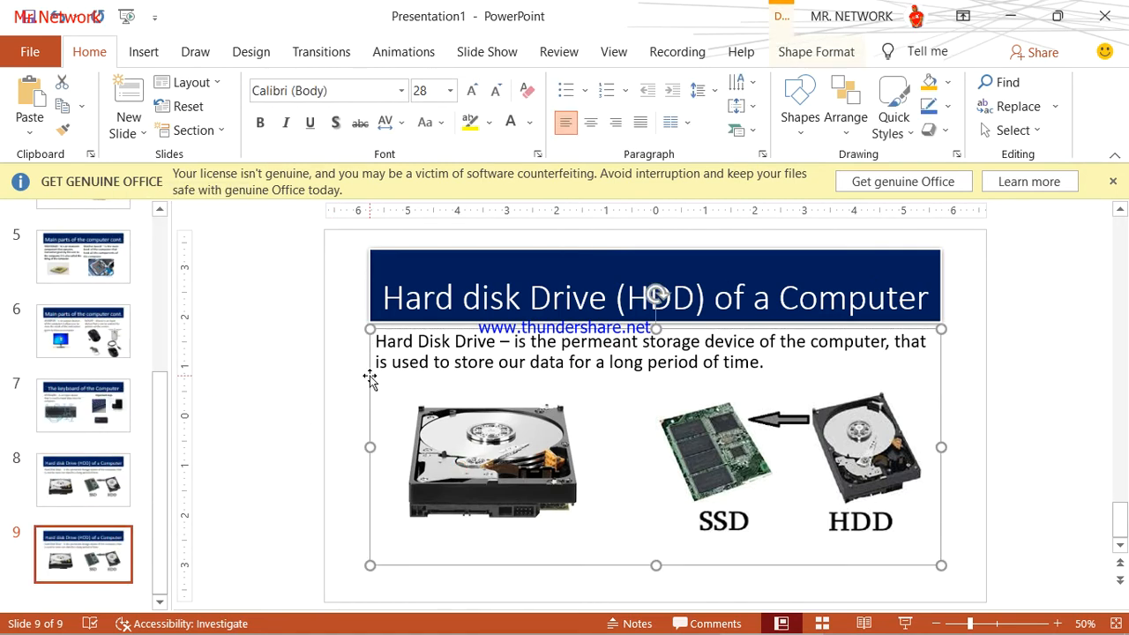
click(775, 442)
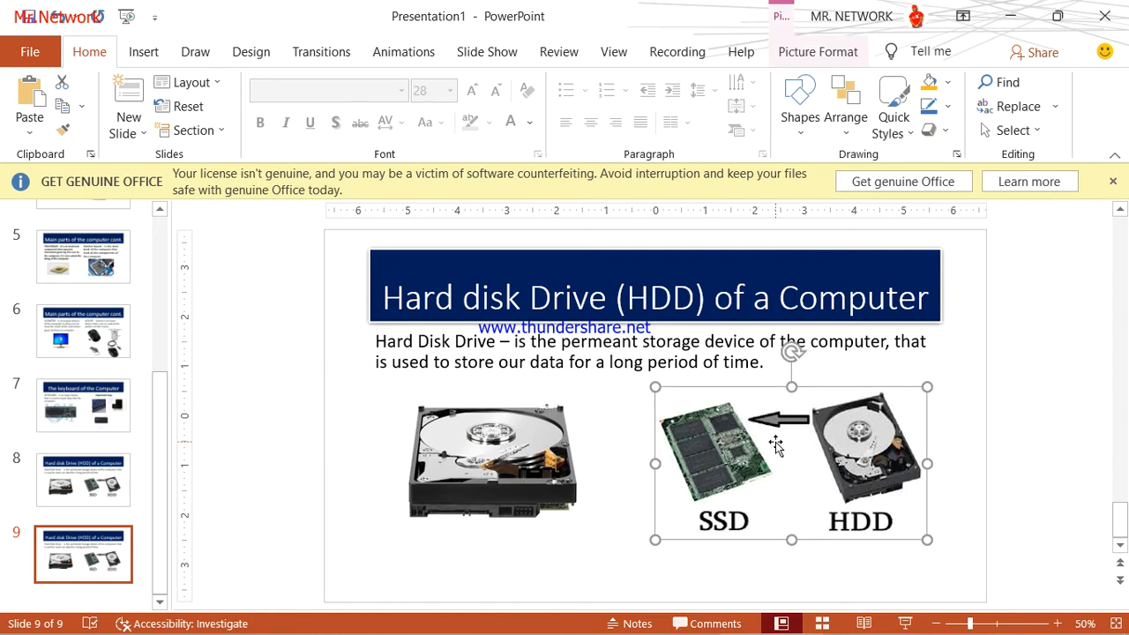
key(Delete)
click(575, 459)
key(Delete)
click(789, 361)
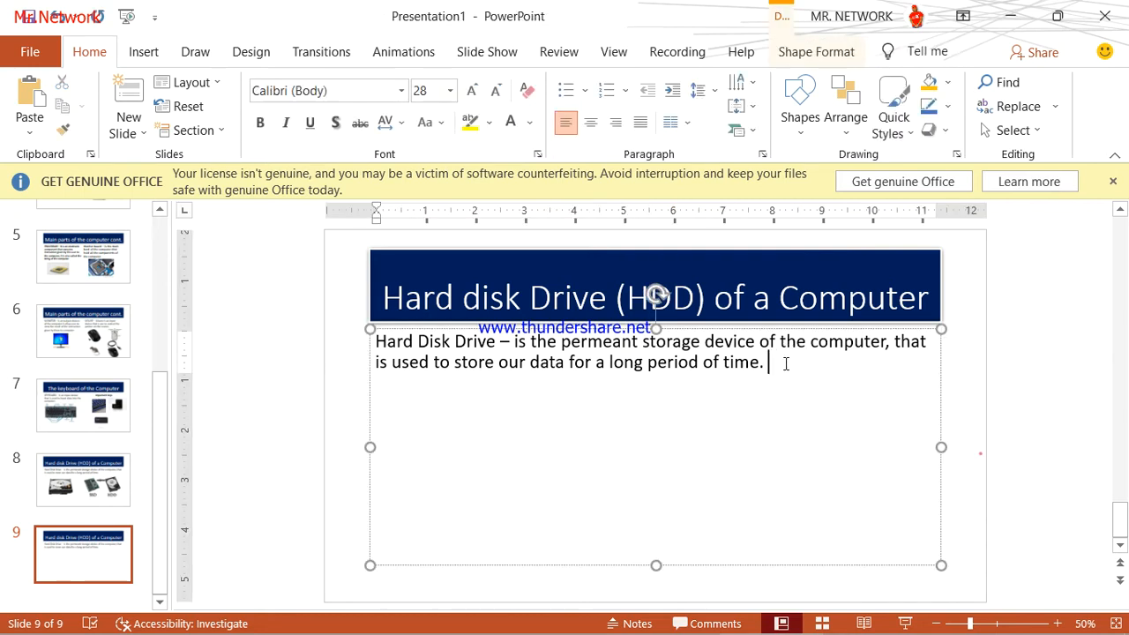
drag(789, 361, 377, 342)
- Replace the slide 9 title with "RAM of a Computer"
click(882, 297)
drag(930, 297, 430, 321)
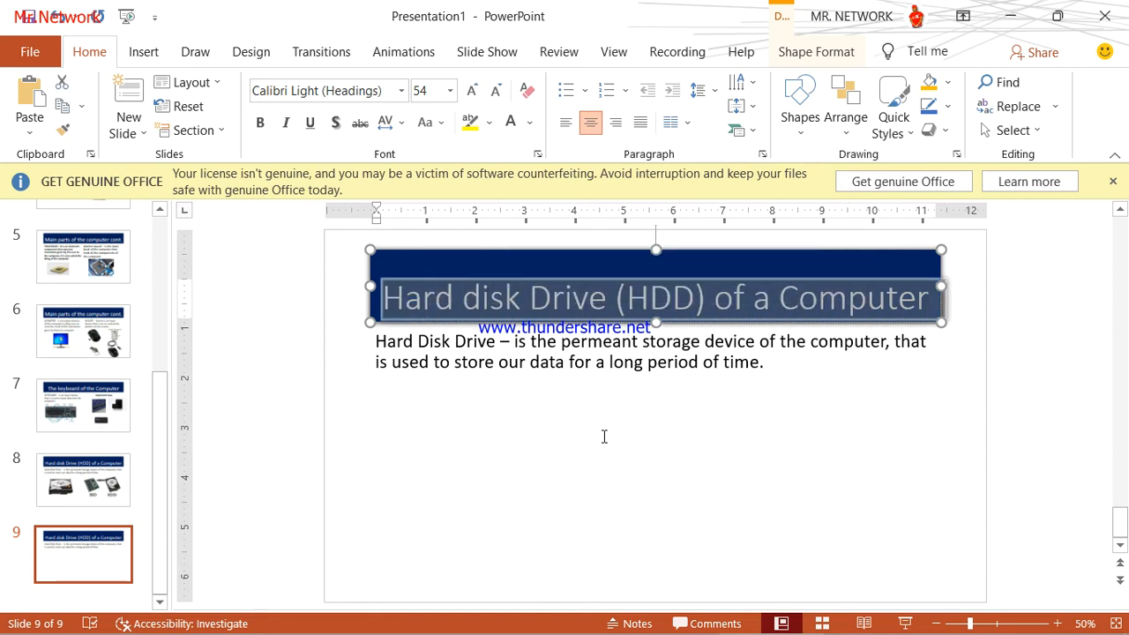
text(LR)
key(BackSpace)
key(BackSpace)
text(RAM )
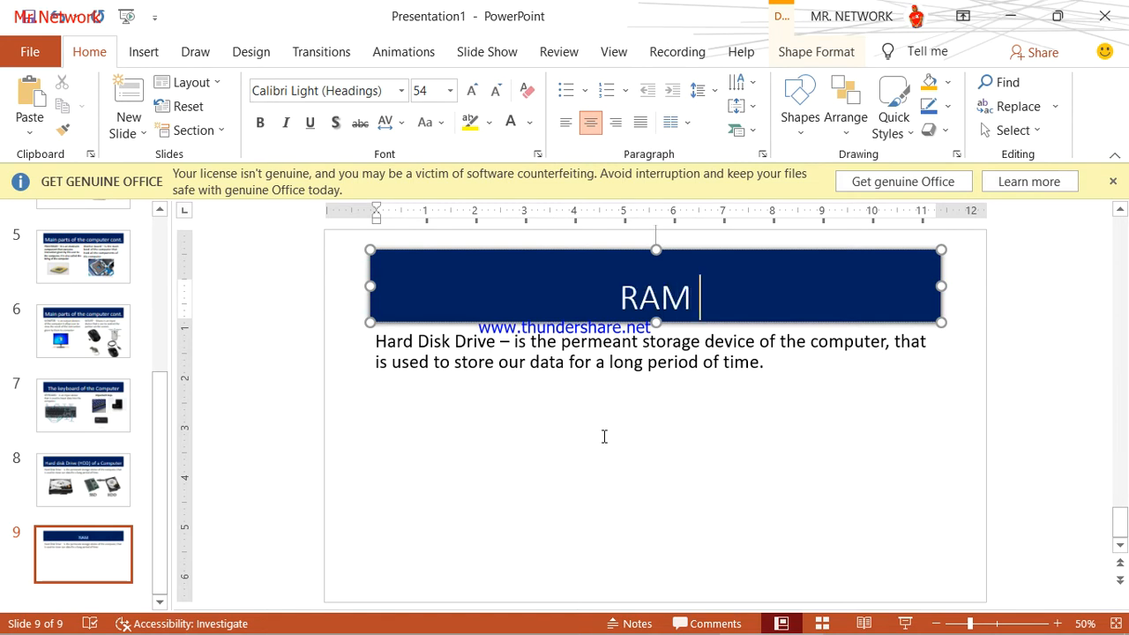
text(of a Comdu)
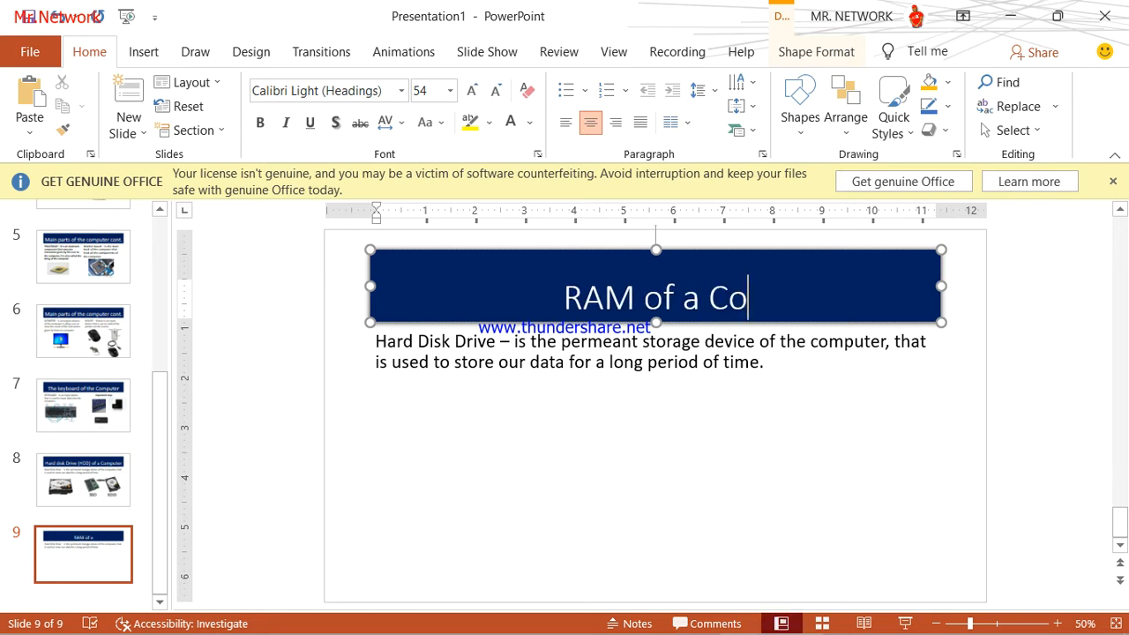
key(BackSpace)
key(BackSpace)
key(BackSpace)
text(mpo)
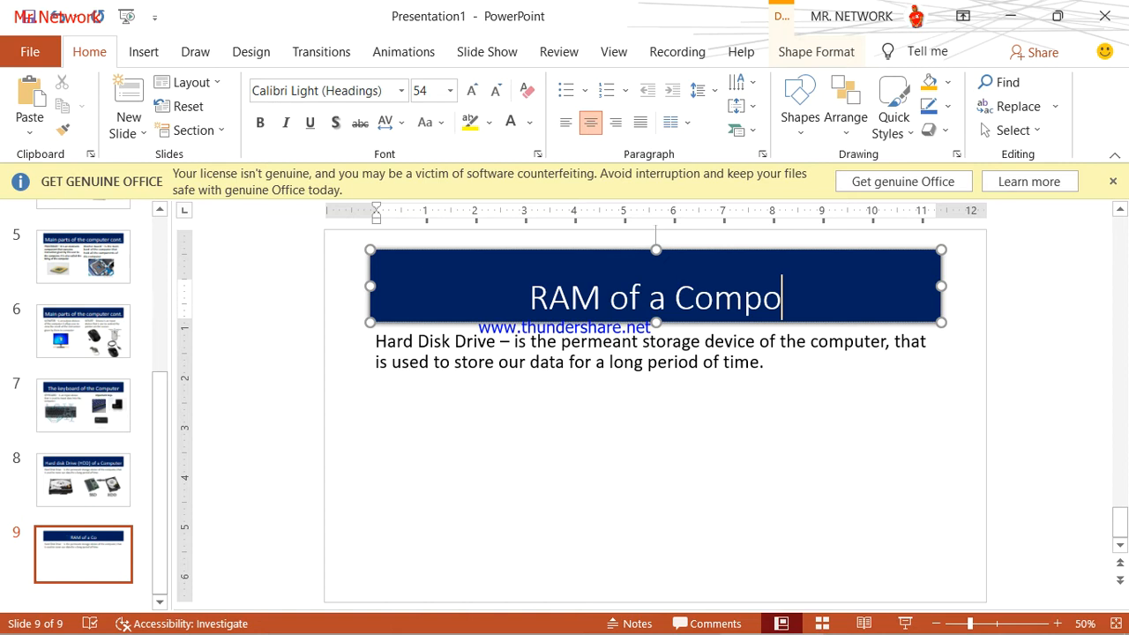
key(BackSpace)
text(uter)
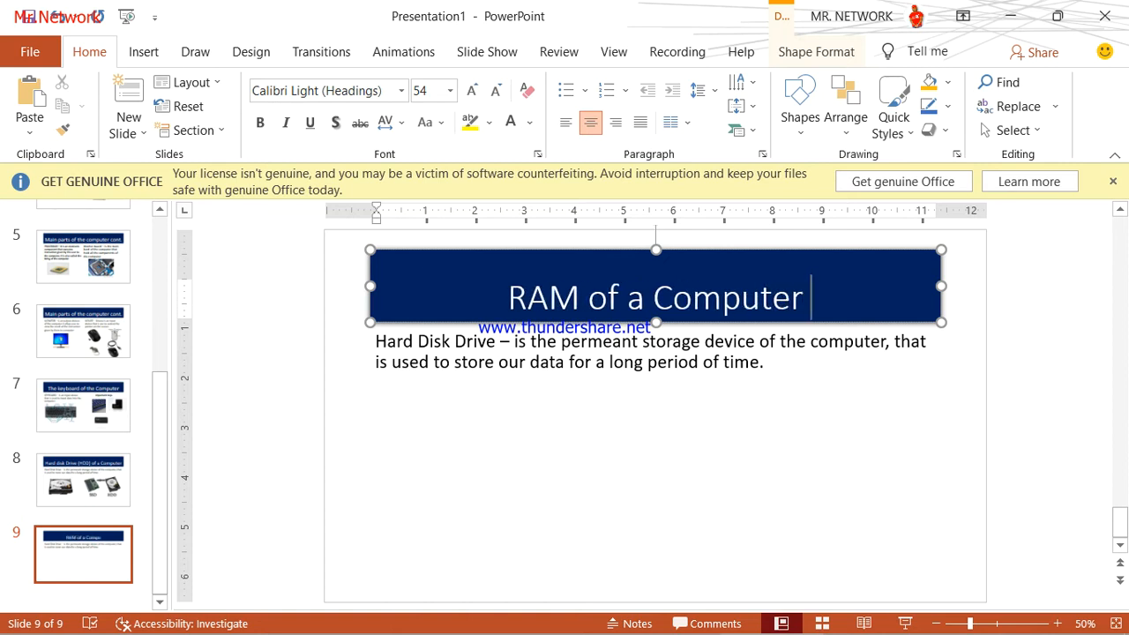
- Replace the hard disk description on slide 9 with the text "Rondom Acess Memory"
click(578, 380)
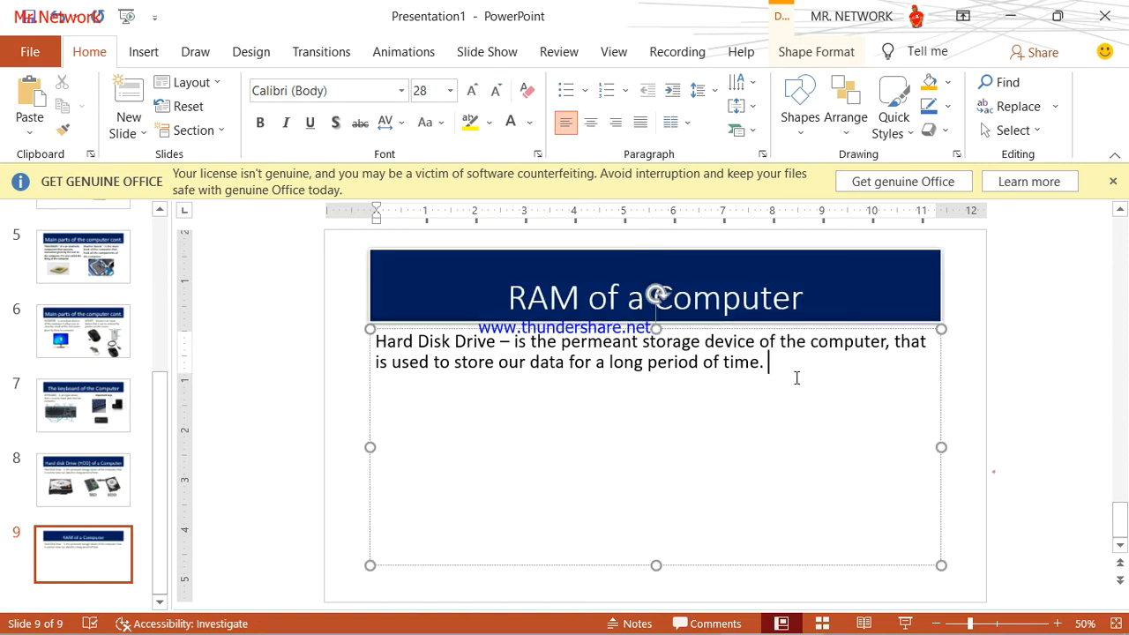
key(ctrl+a)
text(RAM)
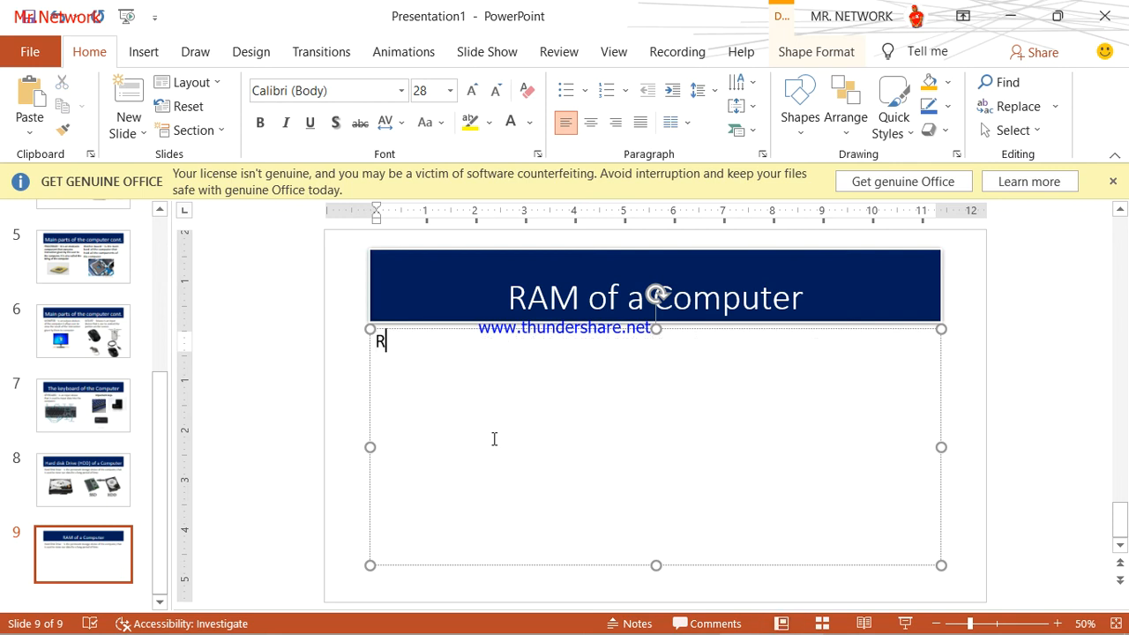
key(BackSpace)
key(BackSpace)
text(on)
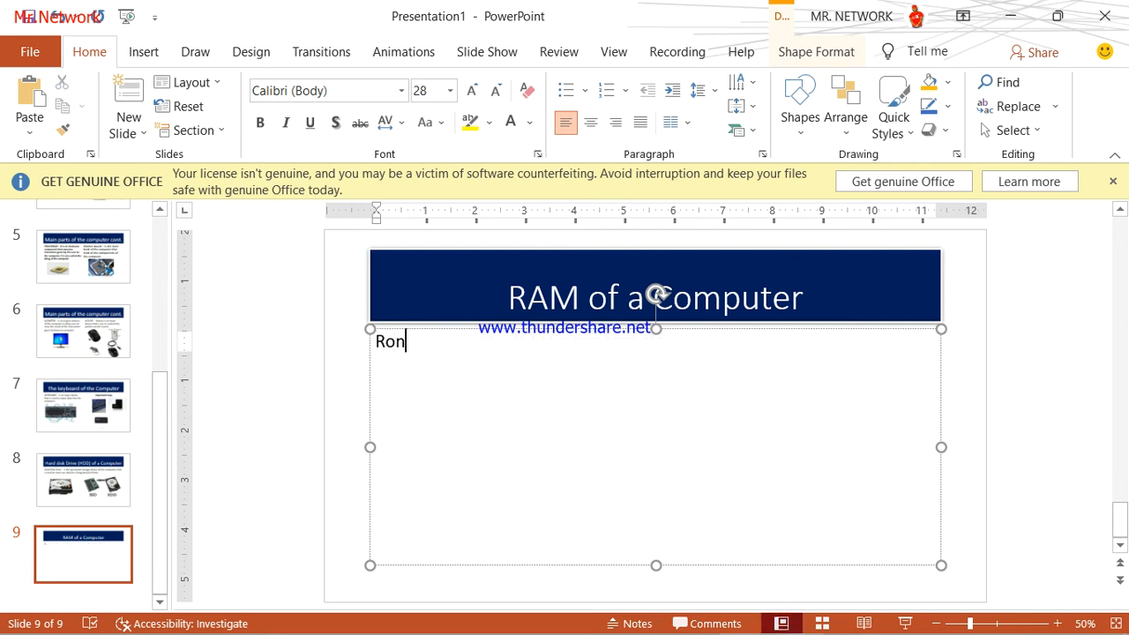
text(dom Acess Memor)
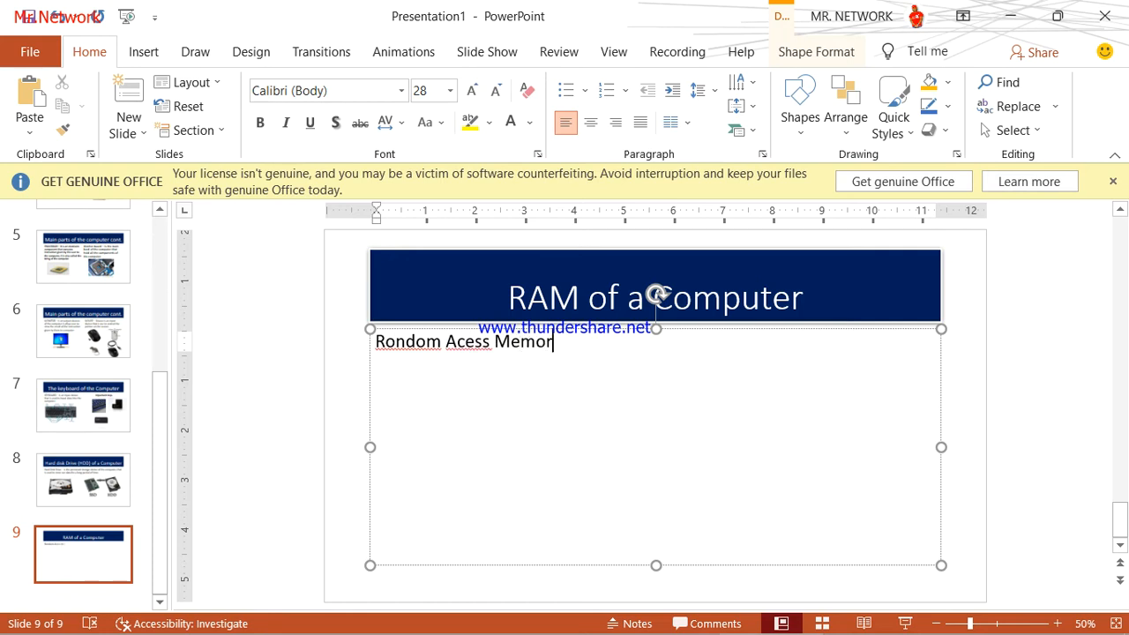
text(y)
- Correct the misspelled words to "Access" and "Random" using the spelling suggestions, and add a dash after "Memory"
right_click(454, 344)
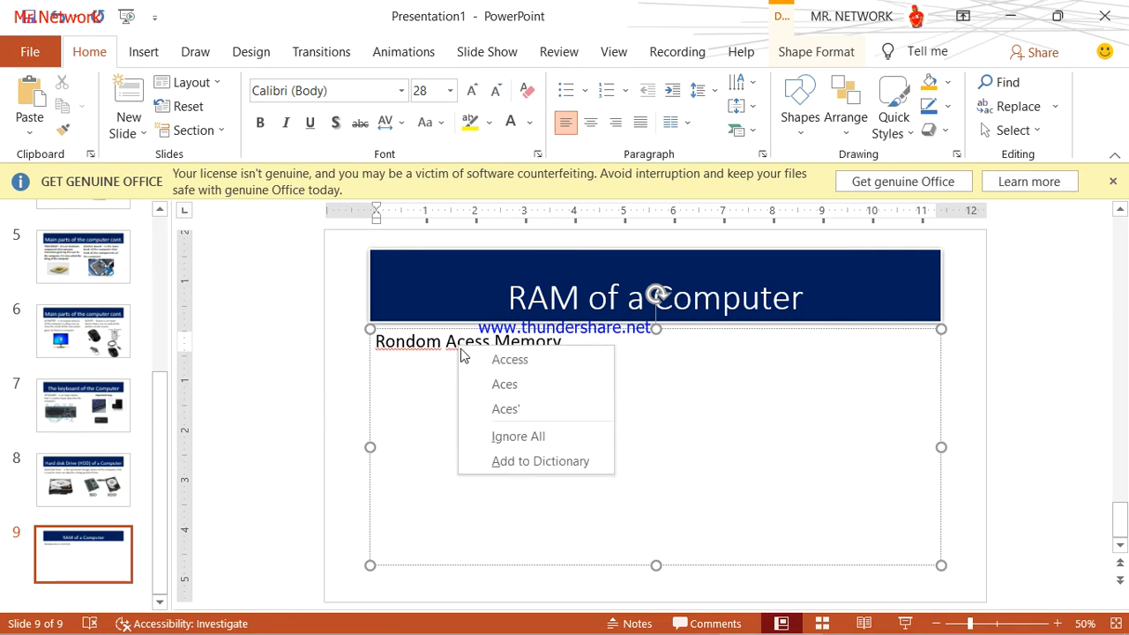
click(504, 361)
right_click(415, 358)
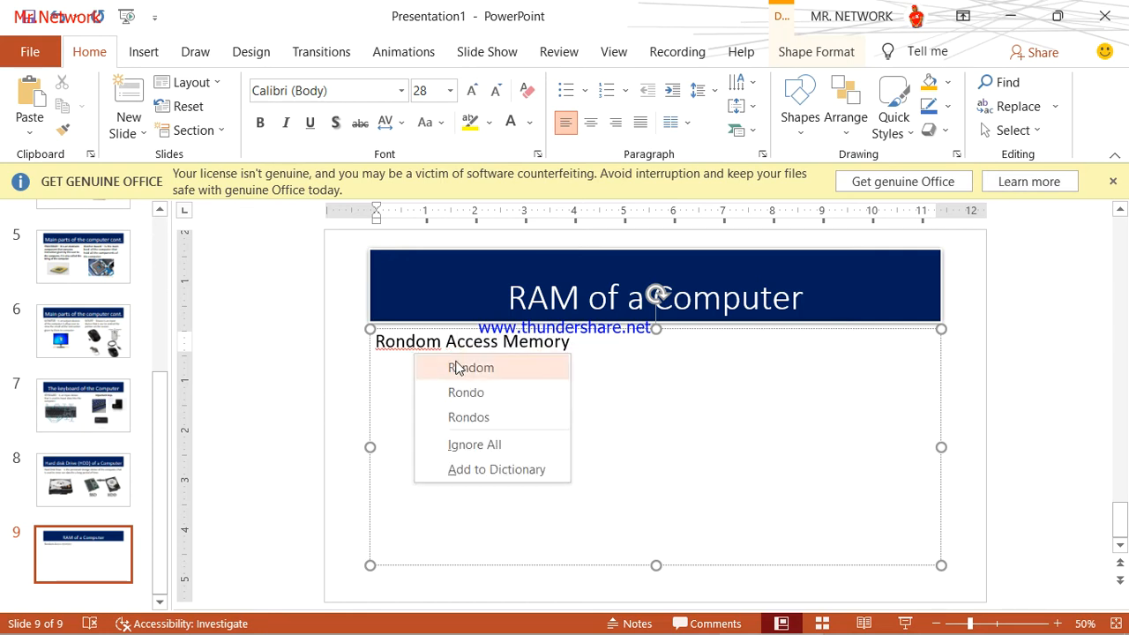
click(454, 368)
click(615, 354)
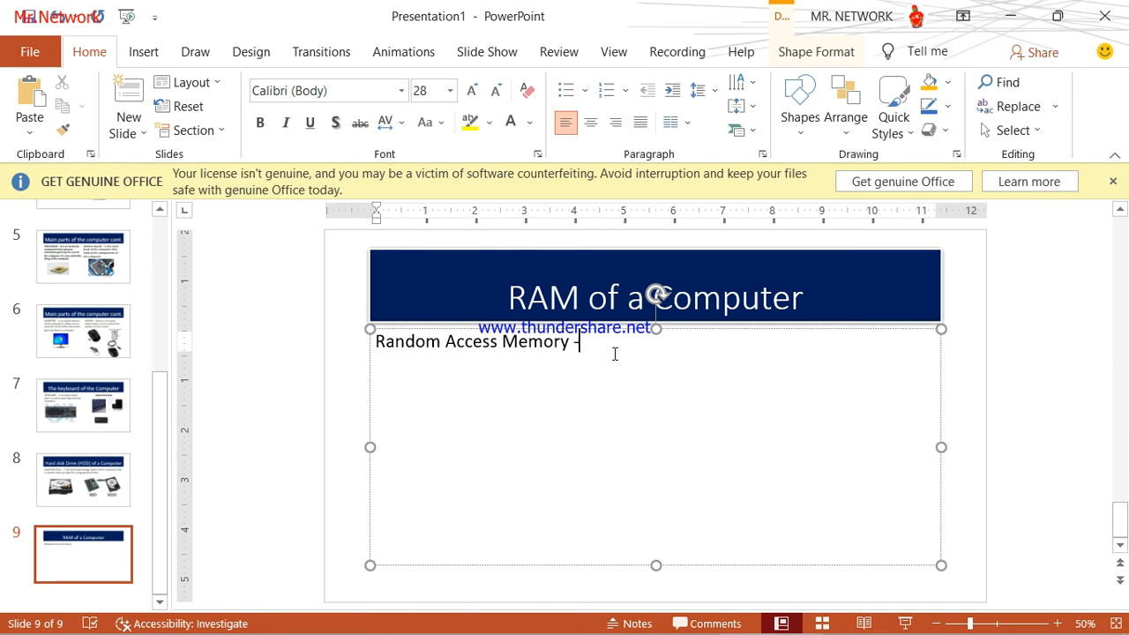
- Change "Random Access Memory" in the slide 9 body text to uppercase
drag(578, 344, 392, 237)
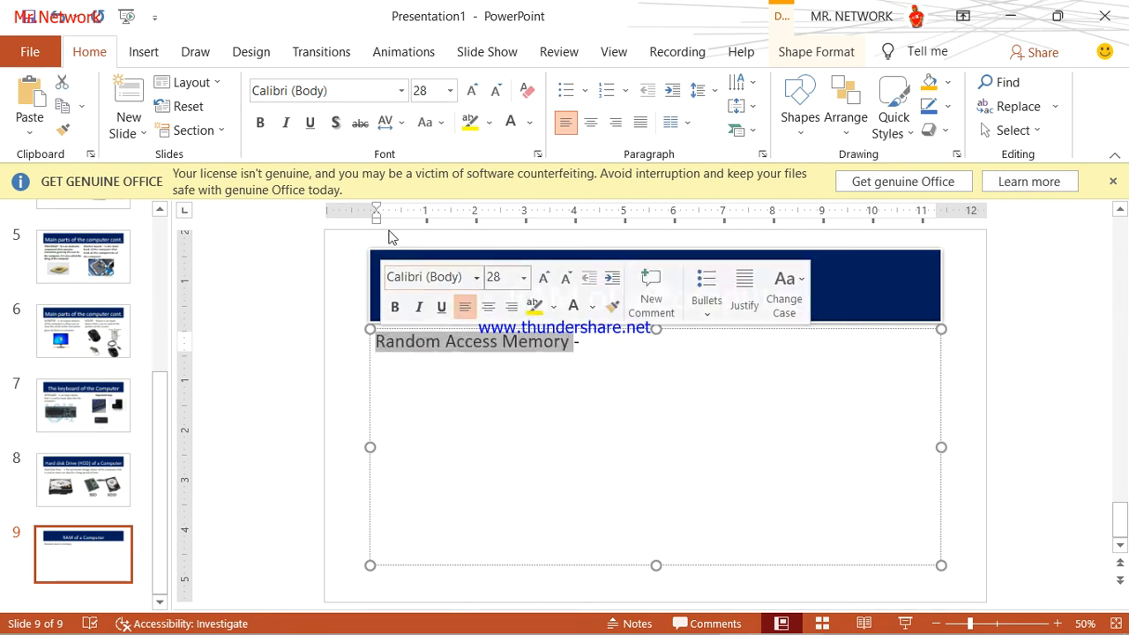
click(442, 126)
click(478, 194)
- Continue the definition after the dash with "is a primary storage device of the computer"
click(632, 354)
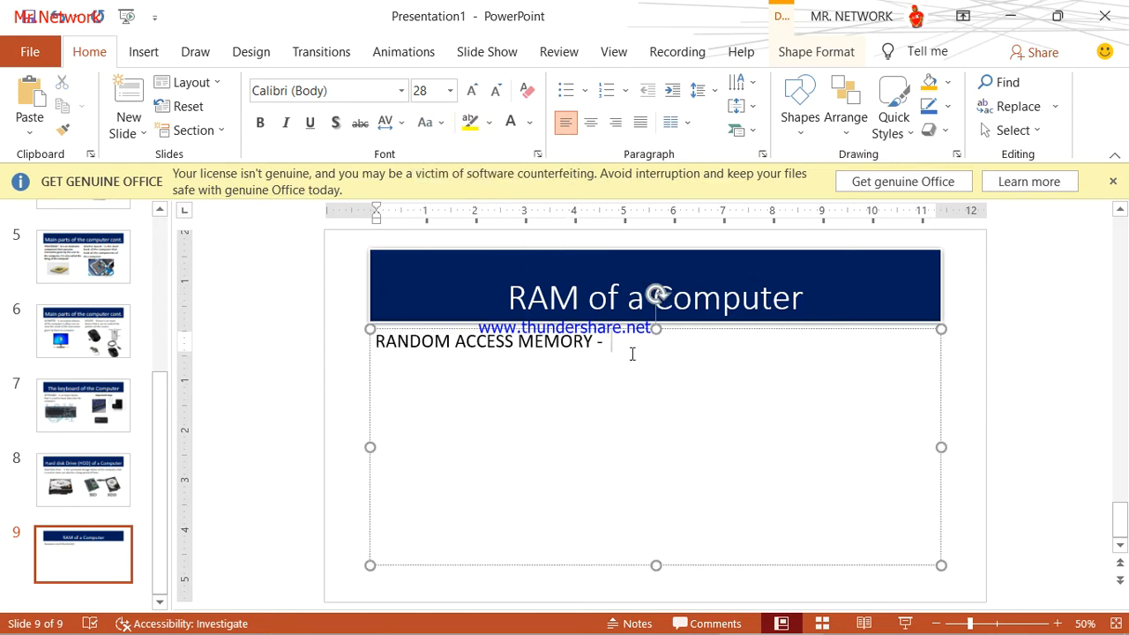
text(is a)
text( shrt)
key(BackSpace)
key(BackSpace)
key(BackSpace)
text(a primary)
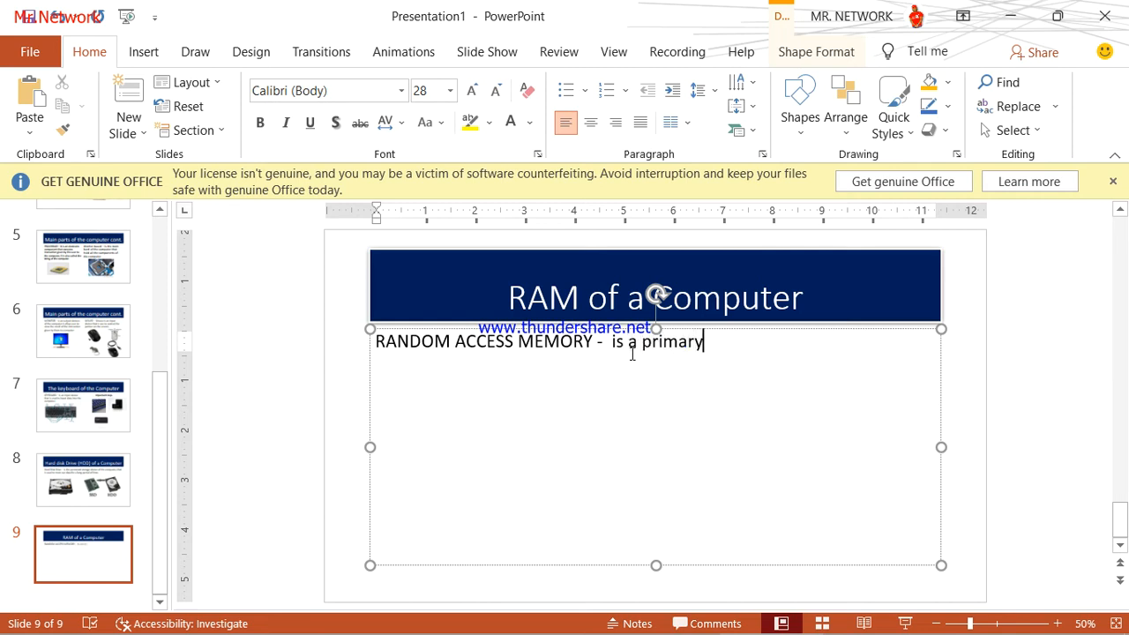
text( storage device oa the comopu)
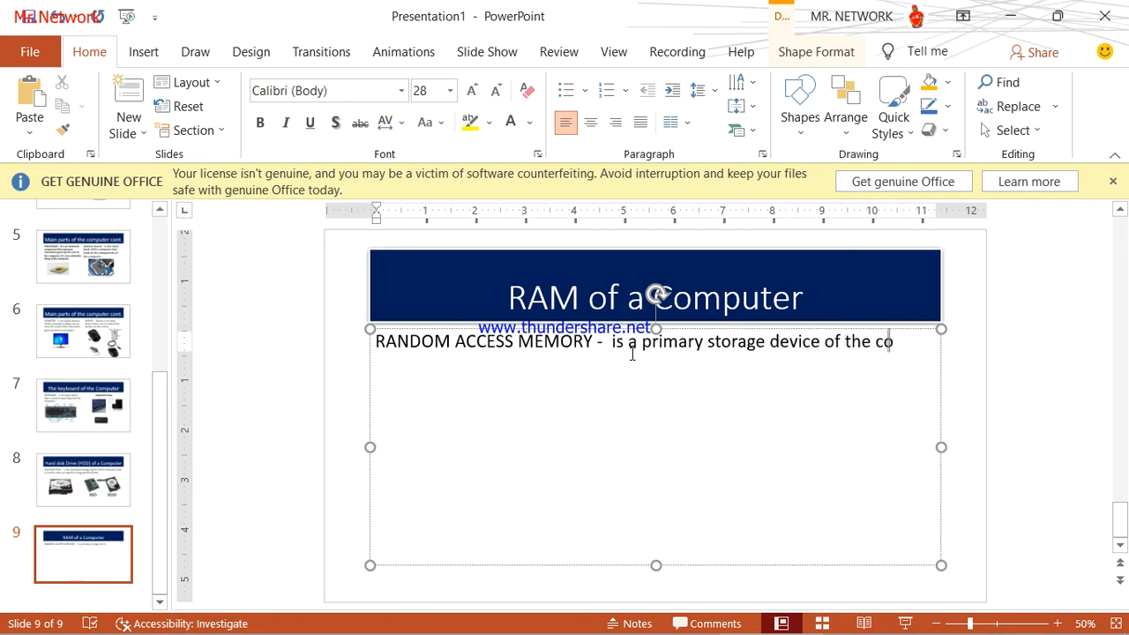
key(BackSpace)
key(BackSpace)
text(mp)
key(BackSpace)
key(BackSpace)
text(puter)
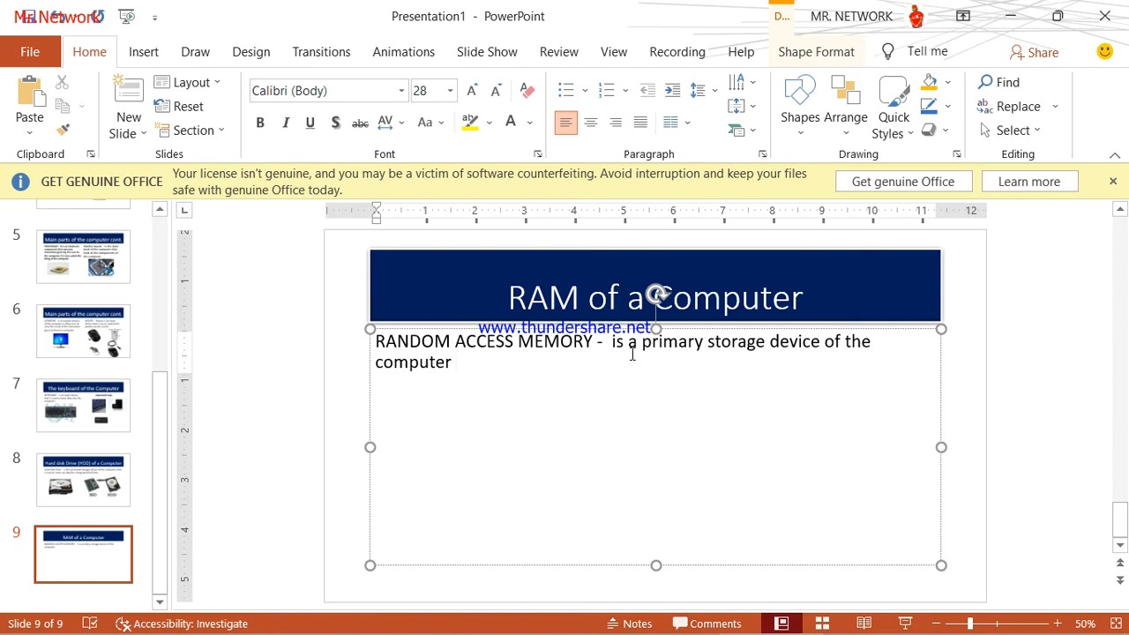
- Finish the RAM definition with "that can store data for a short period of time."
text( tat)
text(hat c)
text(an)
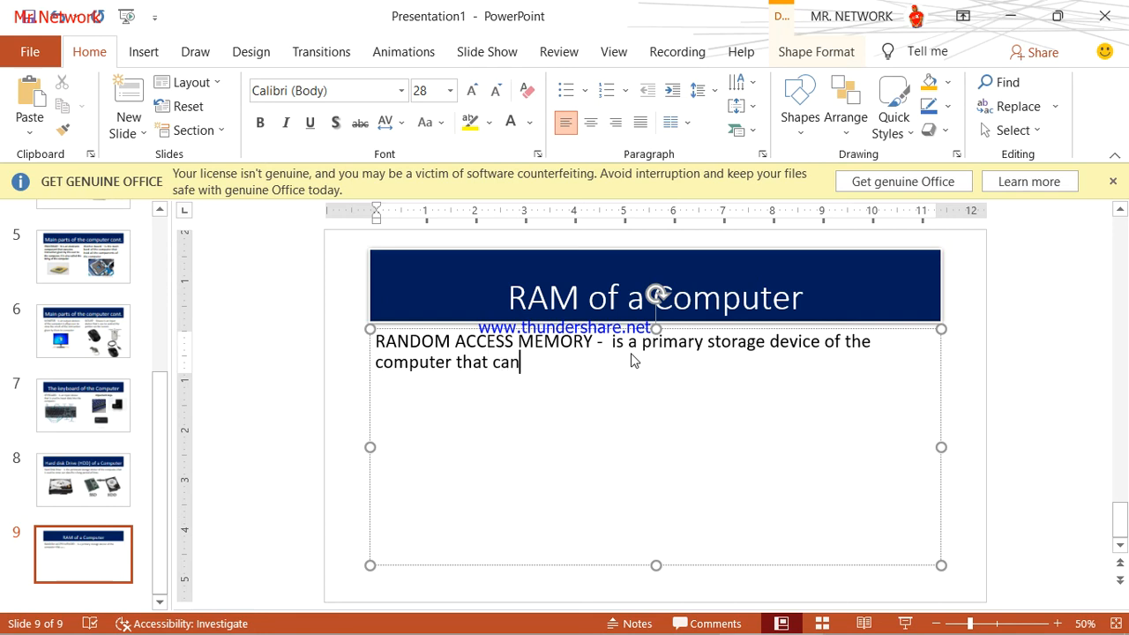
text( store data for)
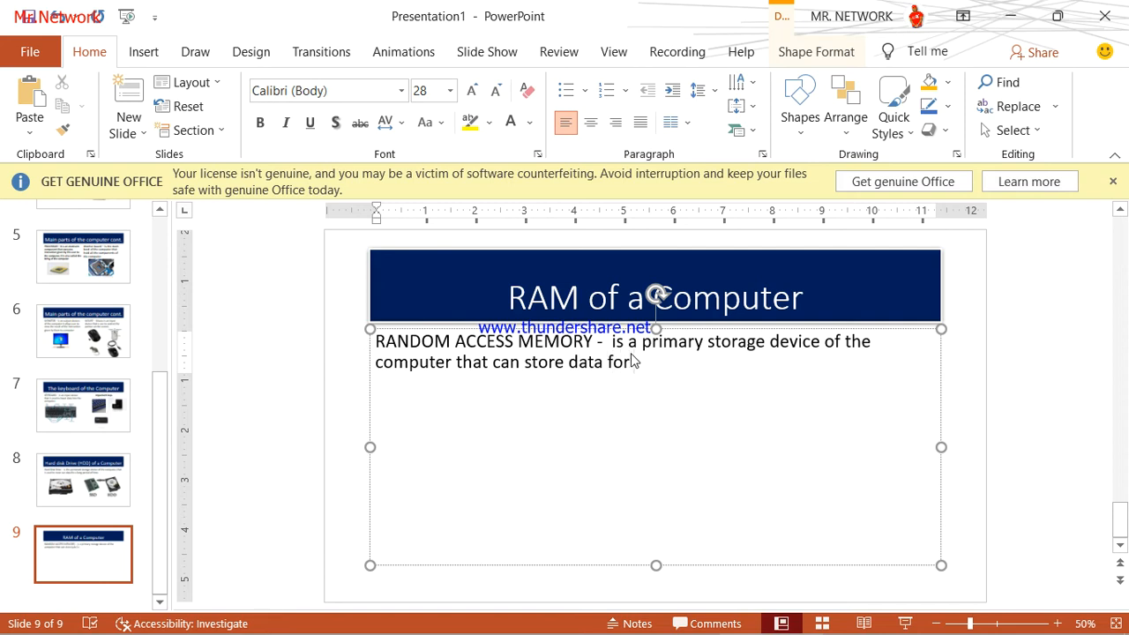
text( a short period of time.)
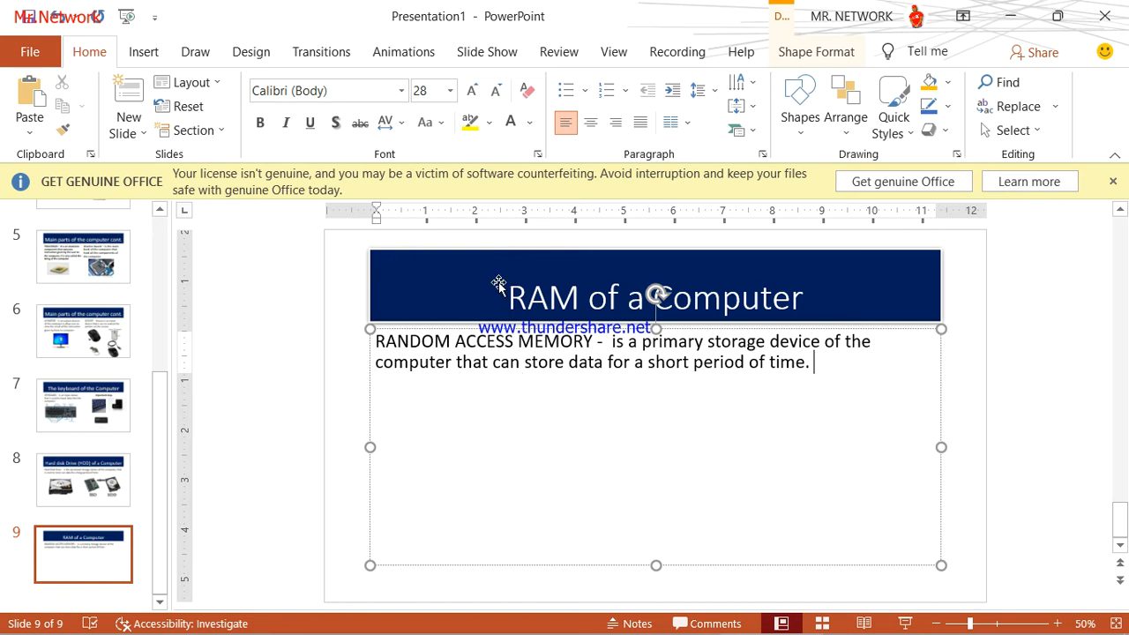
- Insert the RAM pictures images0P586BVV and untitledrrrs from the PPT Picture folder into slide 9
click(141, 51)
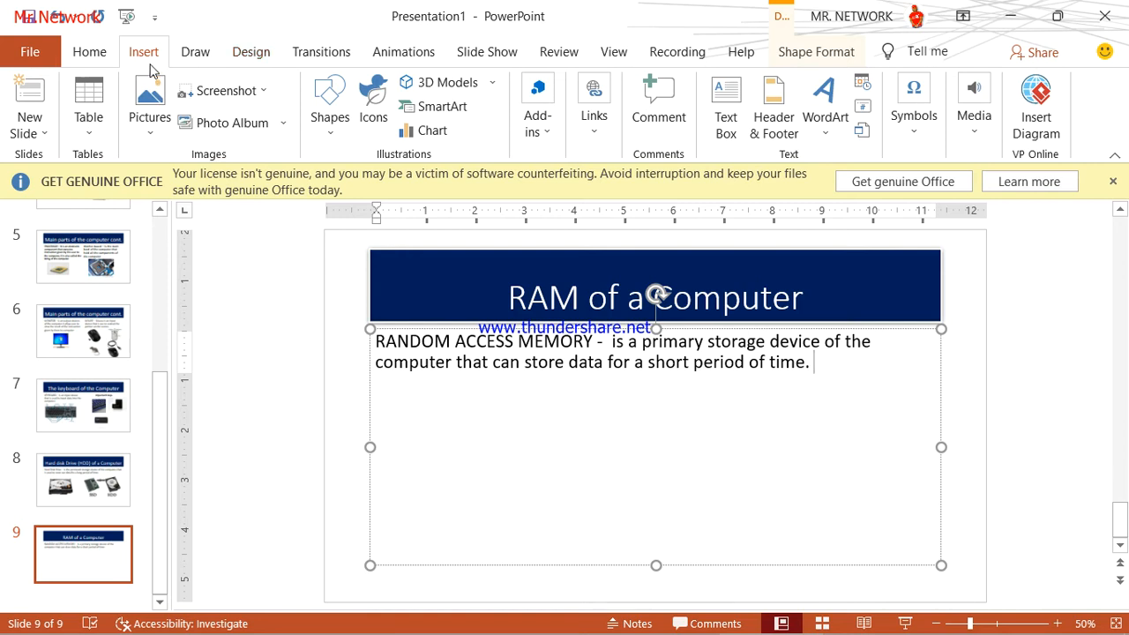
click(145, 137)
click(183, 184)
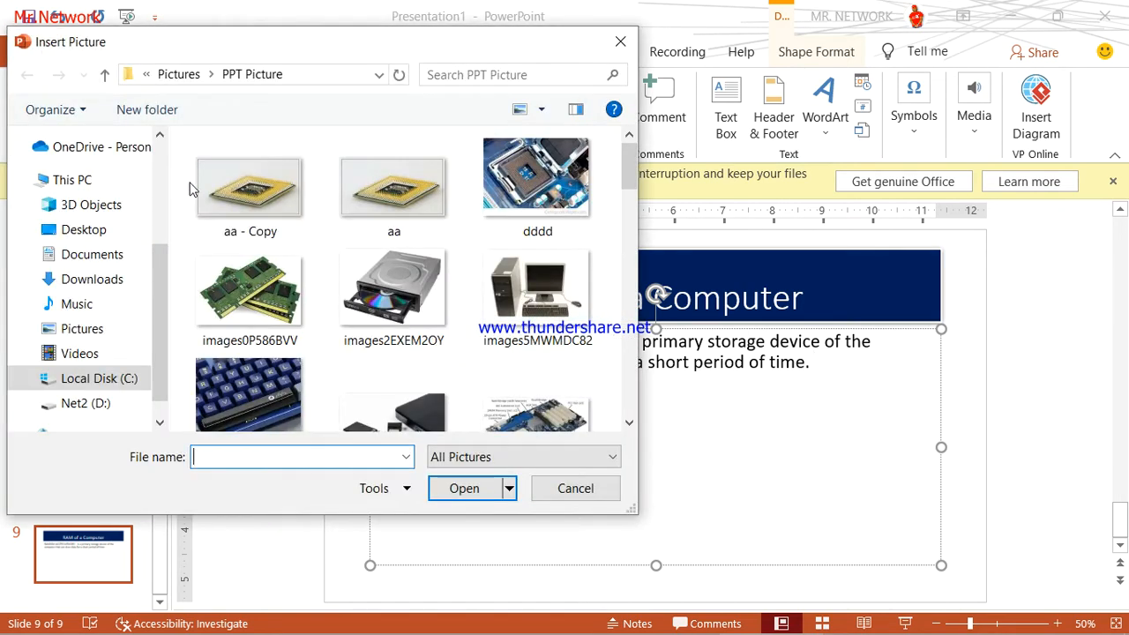
scroll(408, 284, down, 3)
scroll(408, 284, up, 1)
click(289, 182)
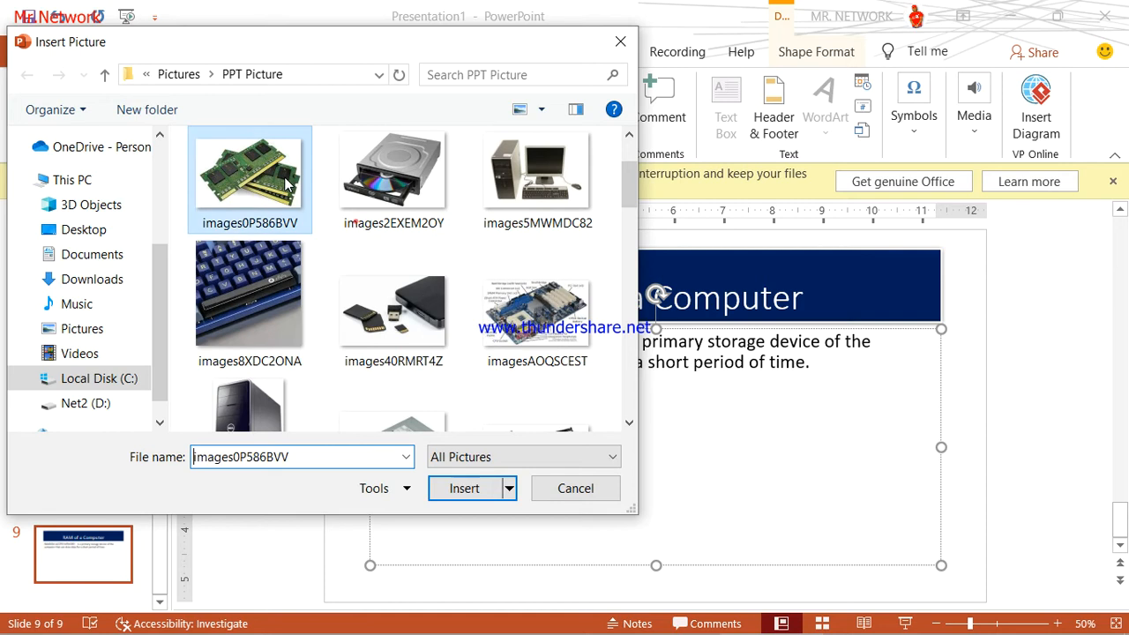
scroll(633, 427, down, 5)
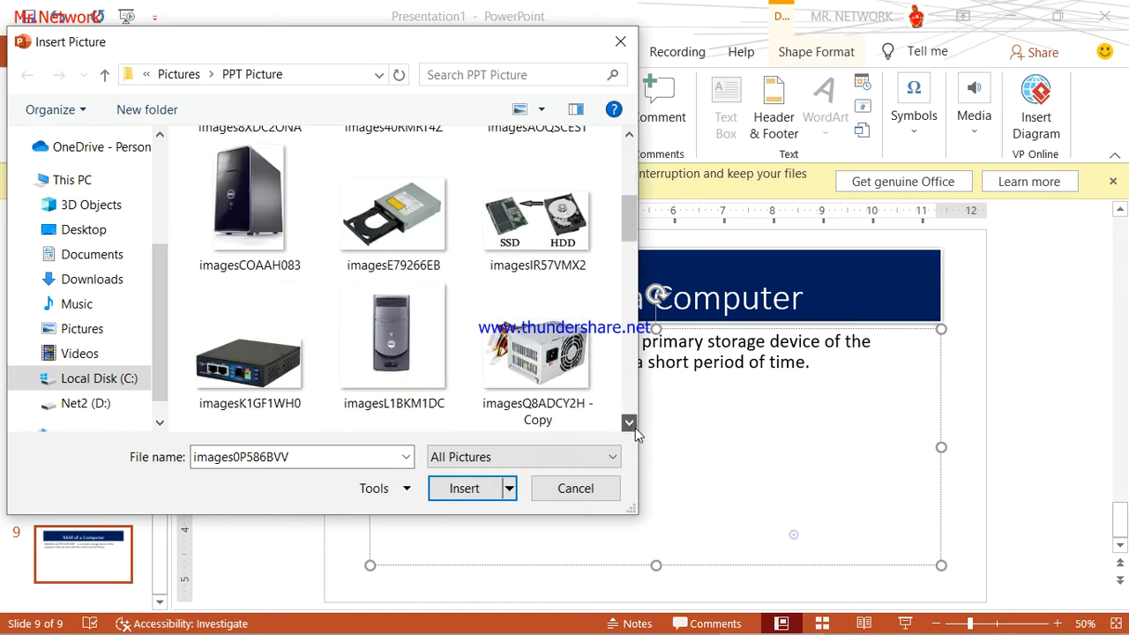
scroll(631, 427, down, 10)
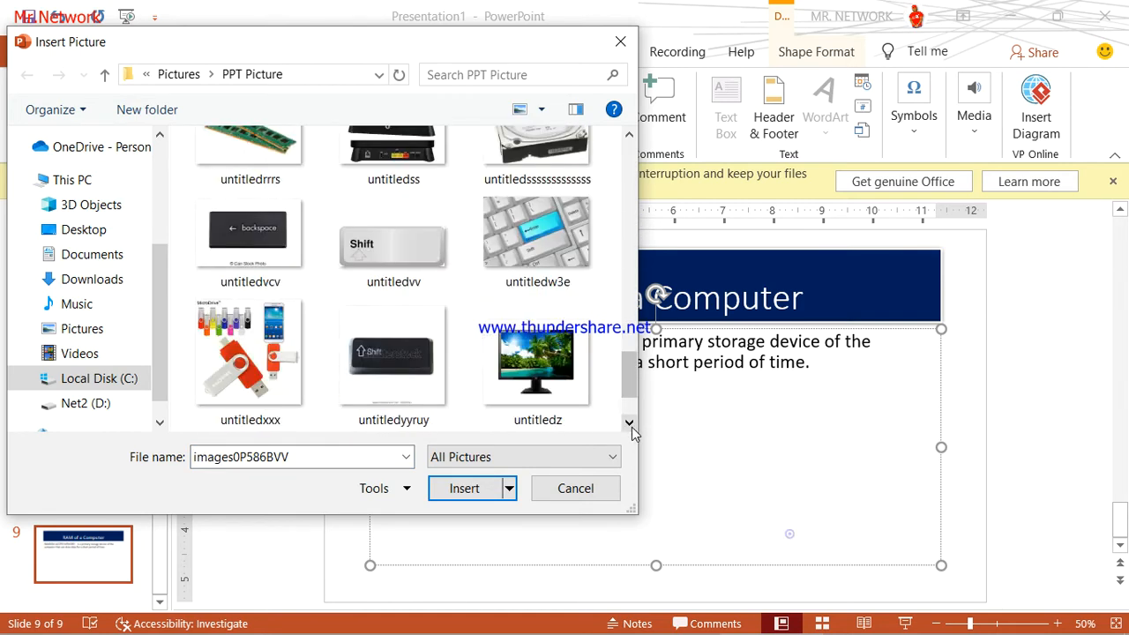
click(631, 135)
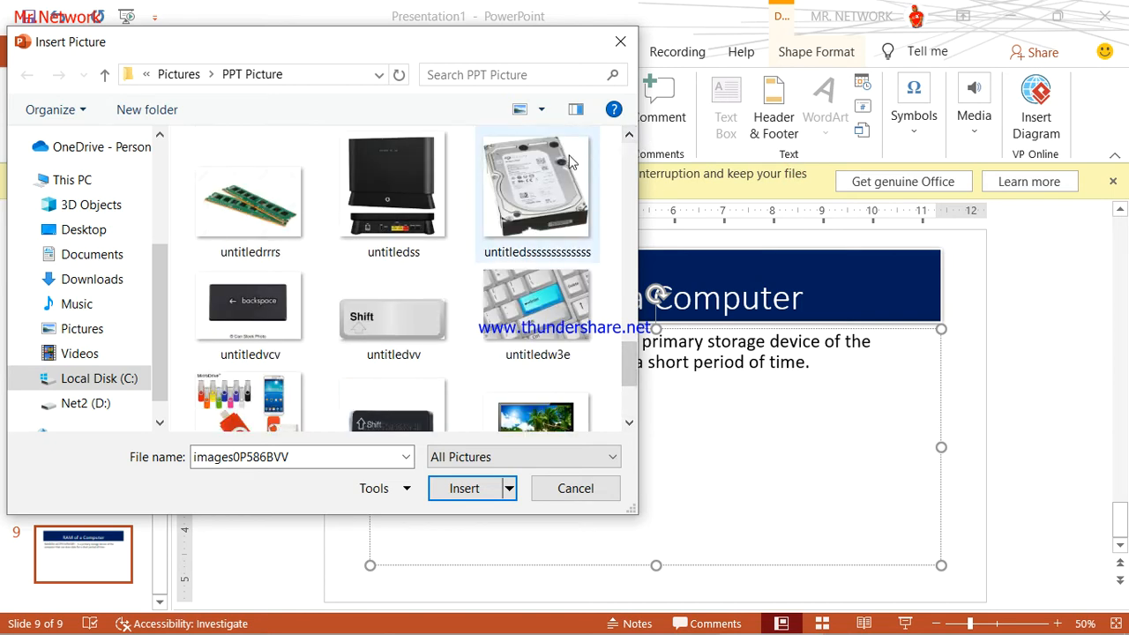
click(256, 202)
click(464, 487)
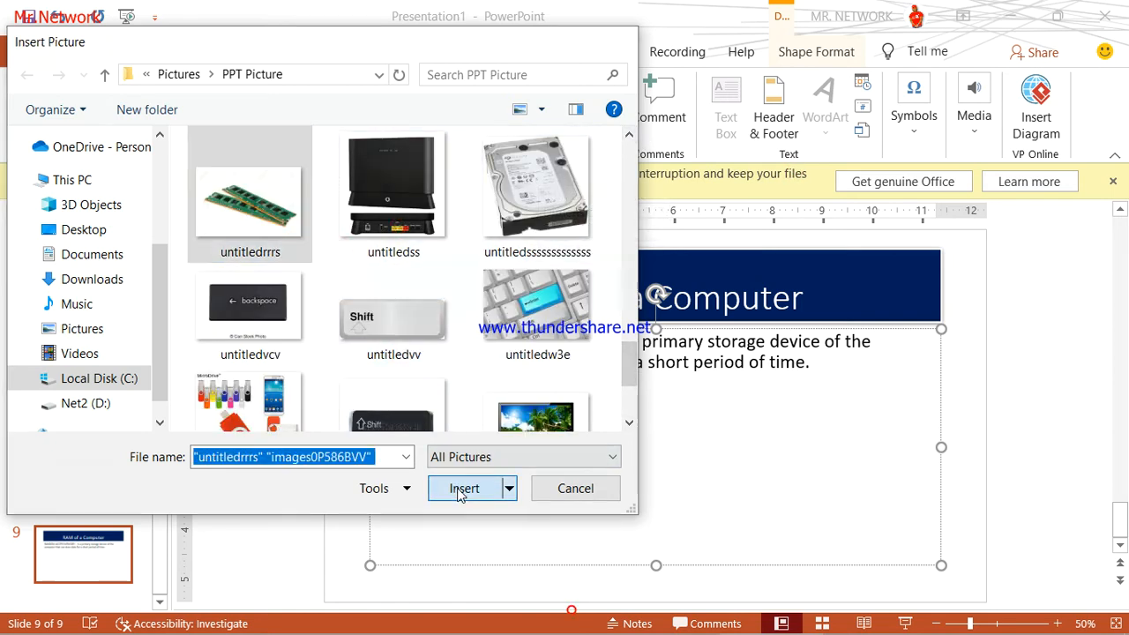
- Place the two RAM pictures side by side below the definition, with the left one about 3.13" by 4.7"
click(823, 544)
drag(662, 431, 476, 491)
drag(612, 442, 715, 482)
click(491, 509)
drag(499, 493, 476, 458)
drag(535, 502, 636, 524)
drag(541, 490, 540, 487)
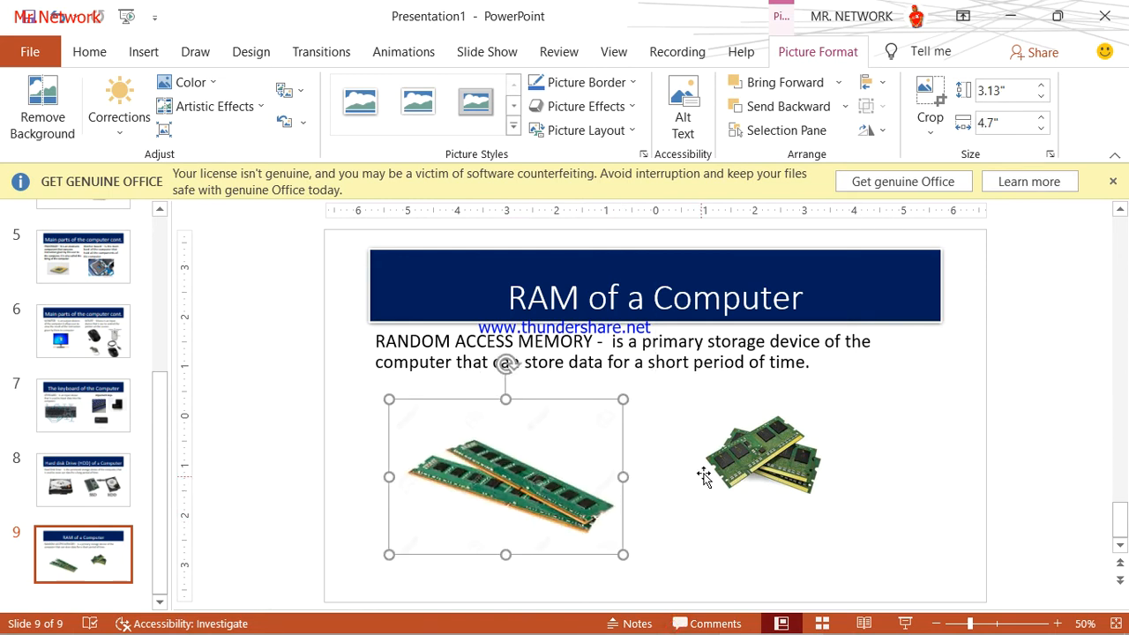
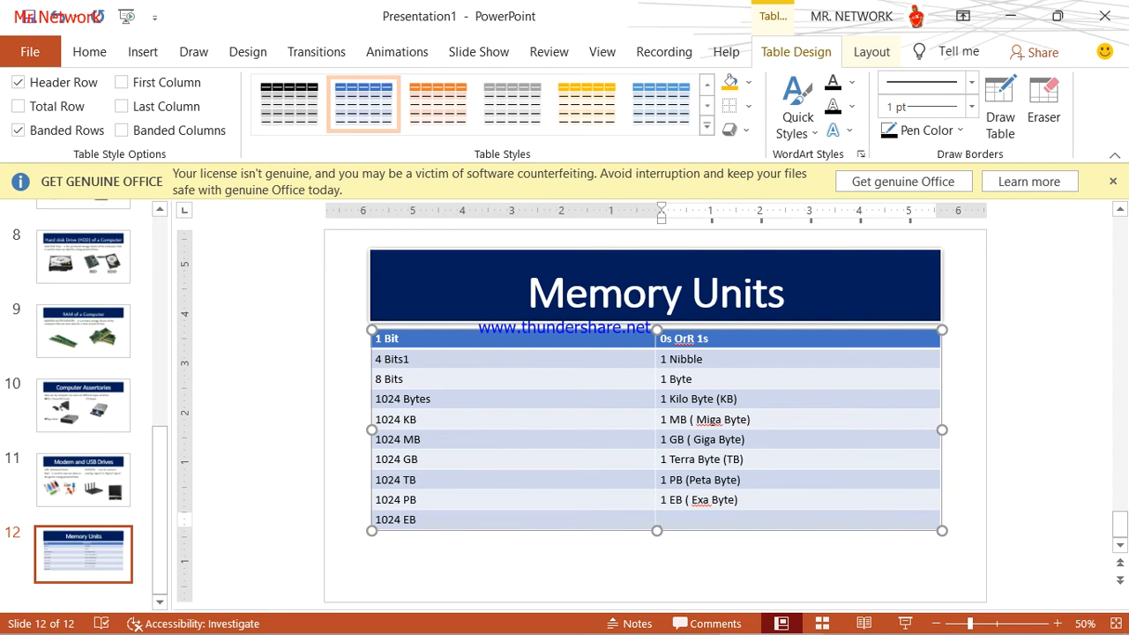
- Enter "1 ZB (Zetta Byte)" beside "1024 EB" in the Memory Units table on slide 12
text(1 Z)
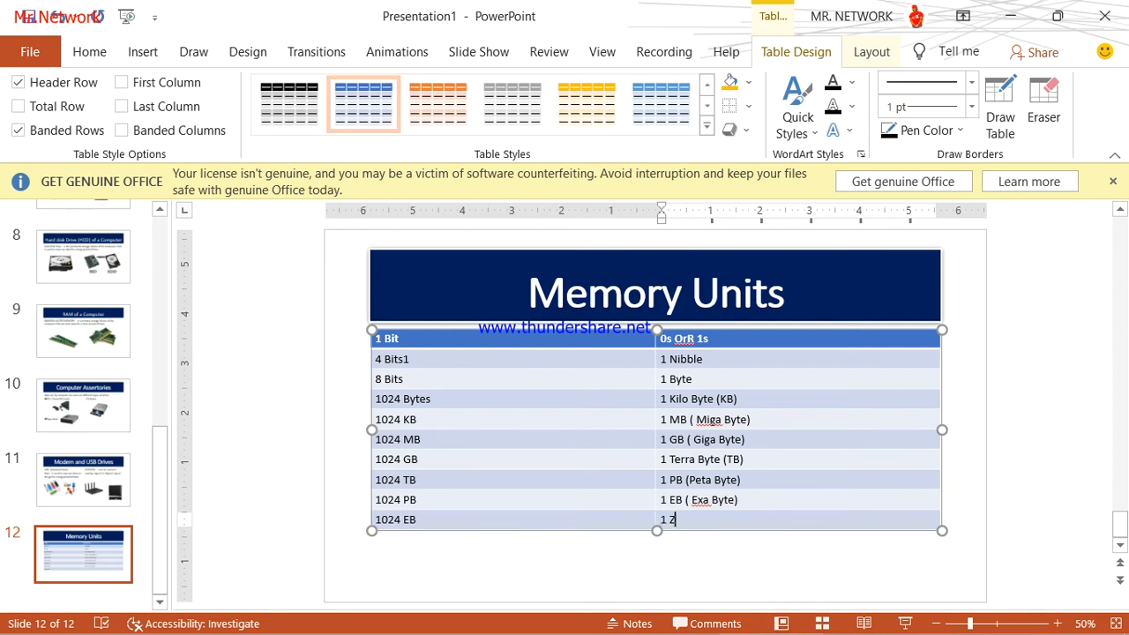
text(B ()
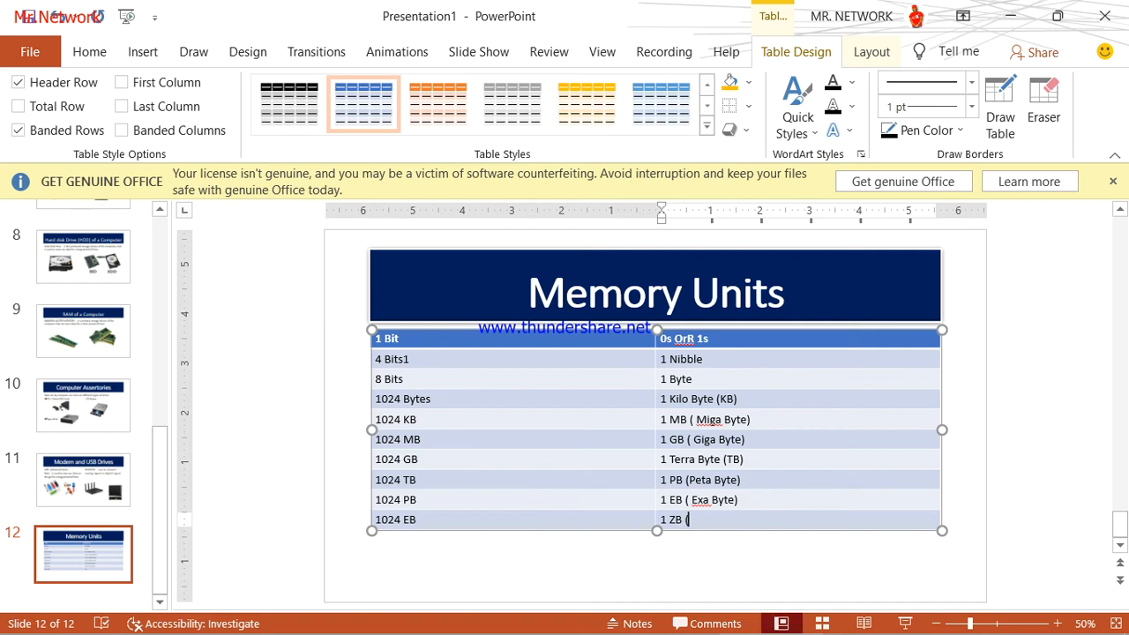
text(zet)
key(BackSpace)
text(tta Byte))
- Add a table row with "1024 ZB" in the first column and "1 YB (Yotta Byte)" in the second
key(Tab)
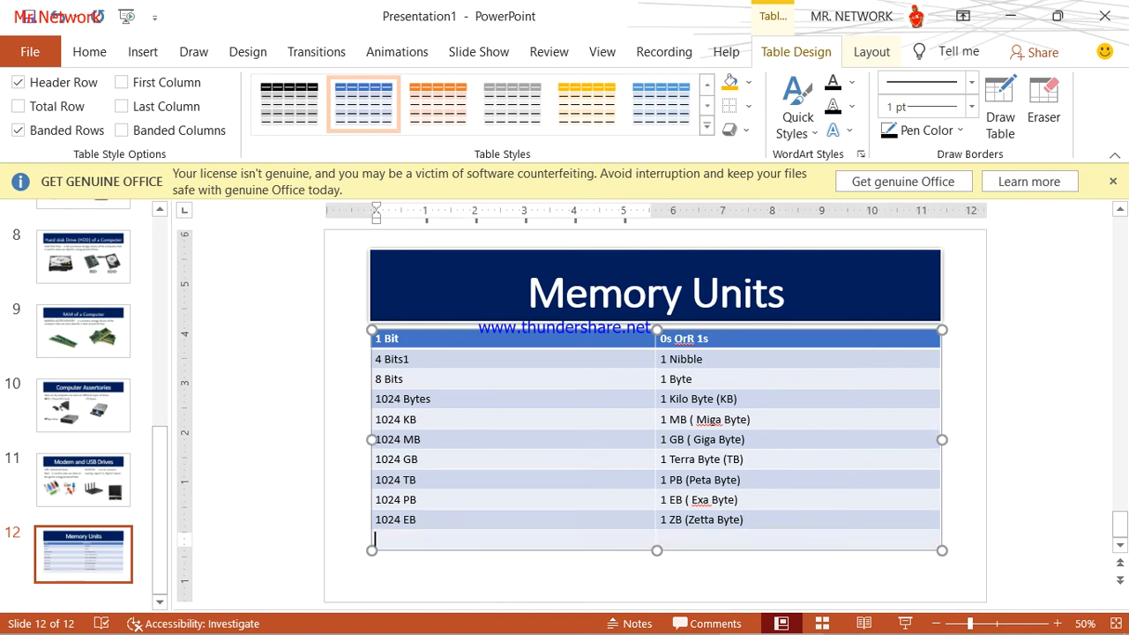
text(1024 ZB)
key(Tab)
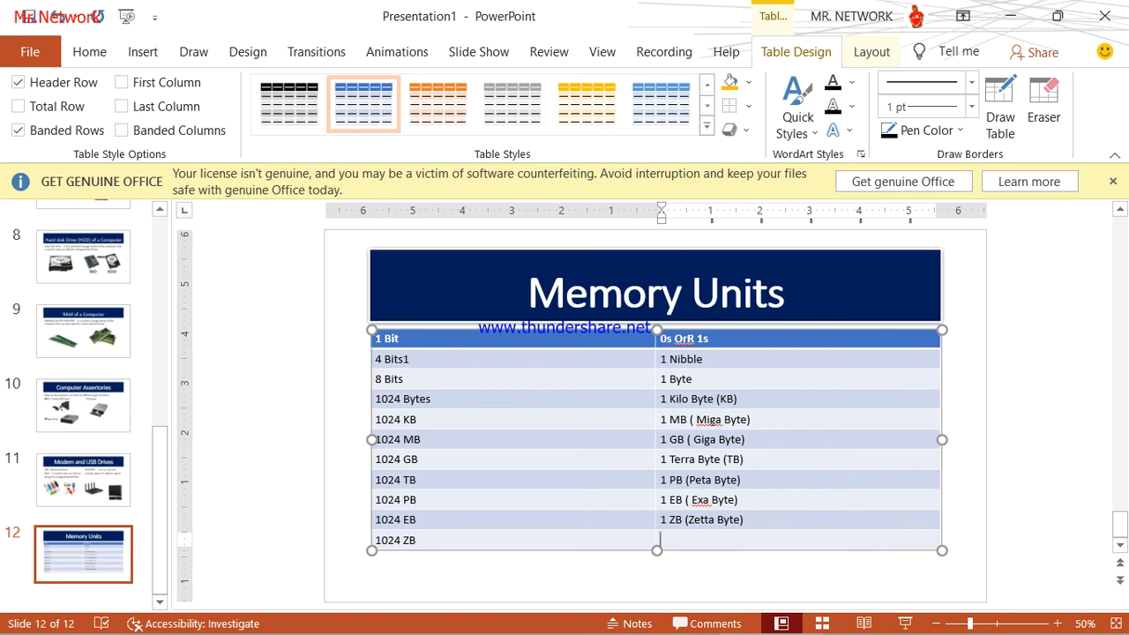
text(1 Y)
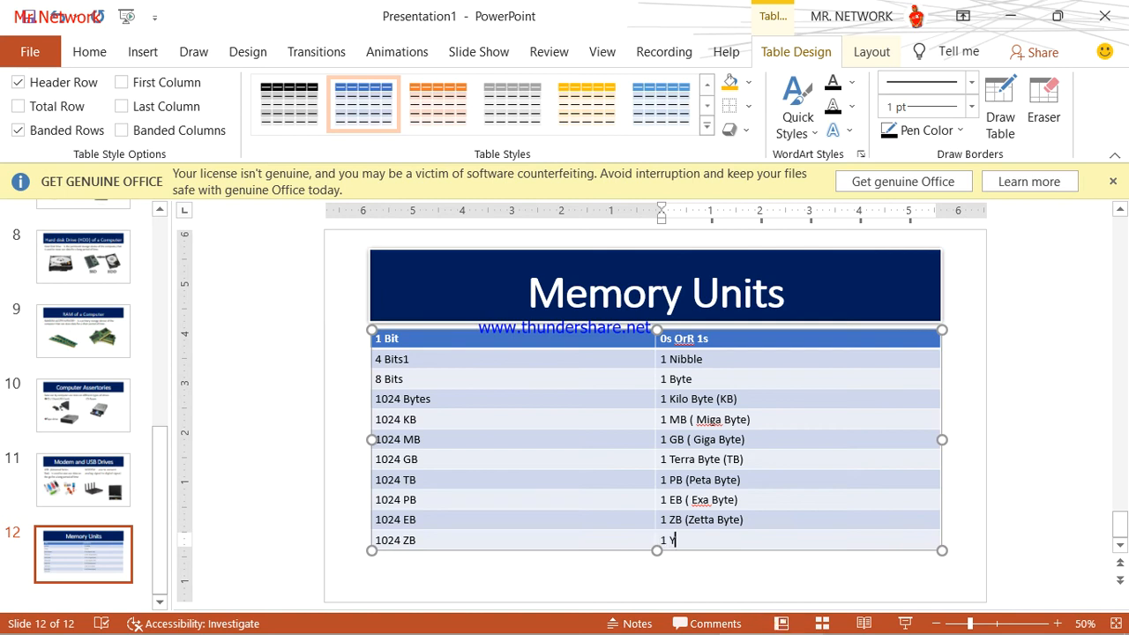
text(B ()
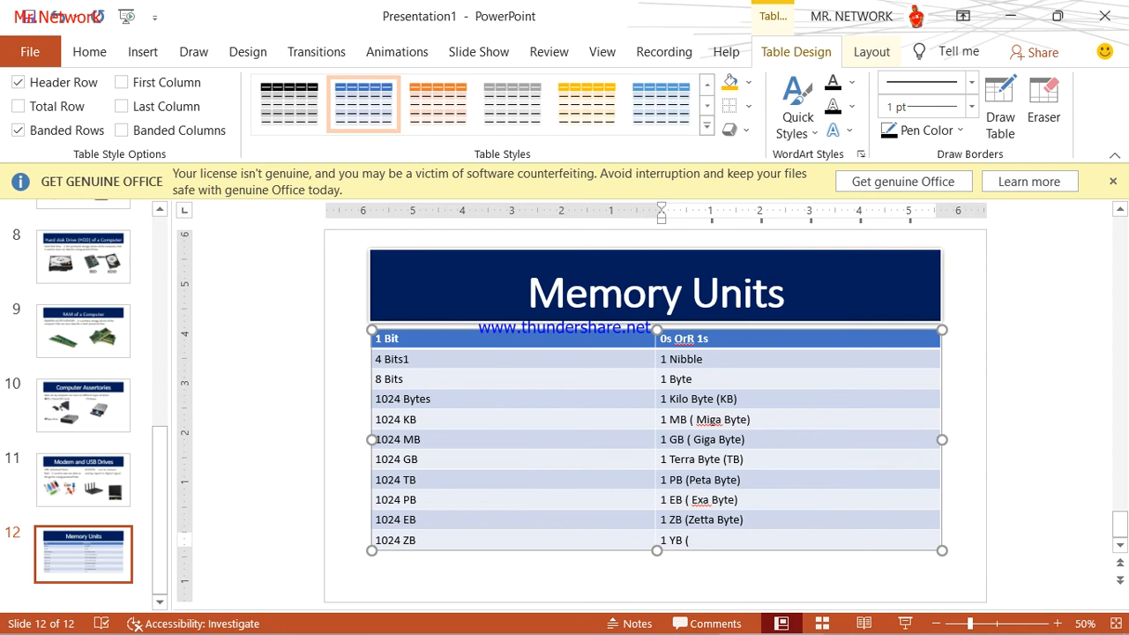
text(Yotta Byte))
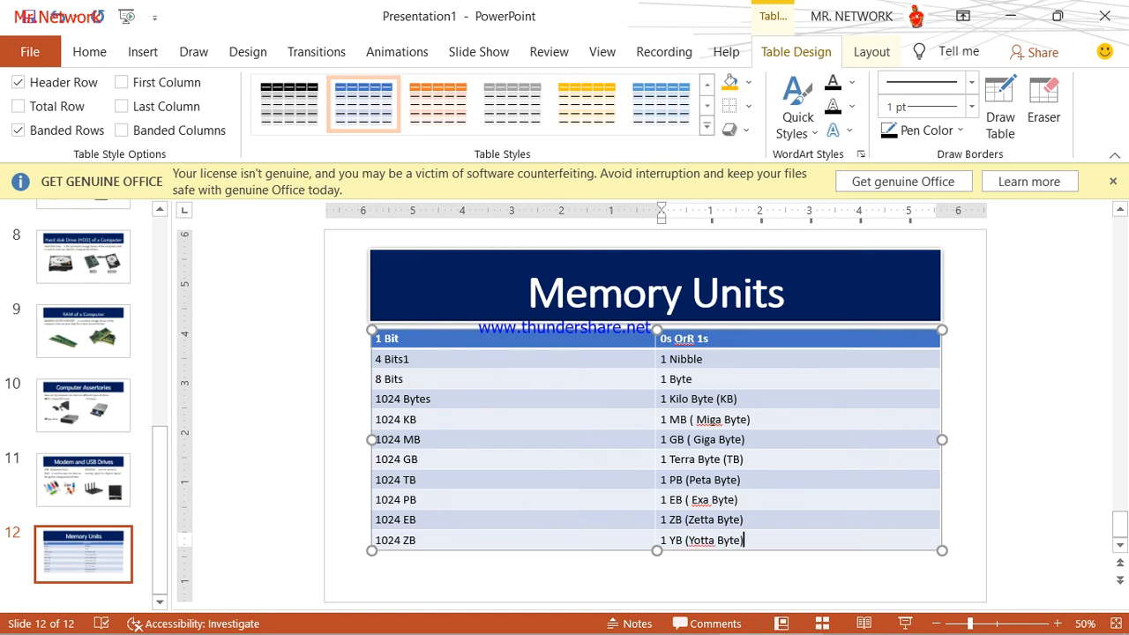
- Add a table row with "1024 YB" in the first column and "1 BB ( Bronto Byte)" in the second
key(Tab)
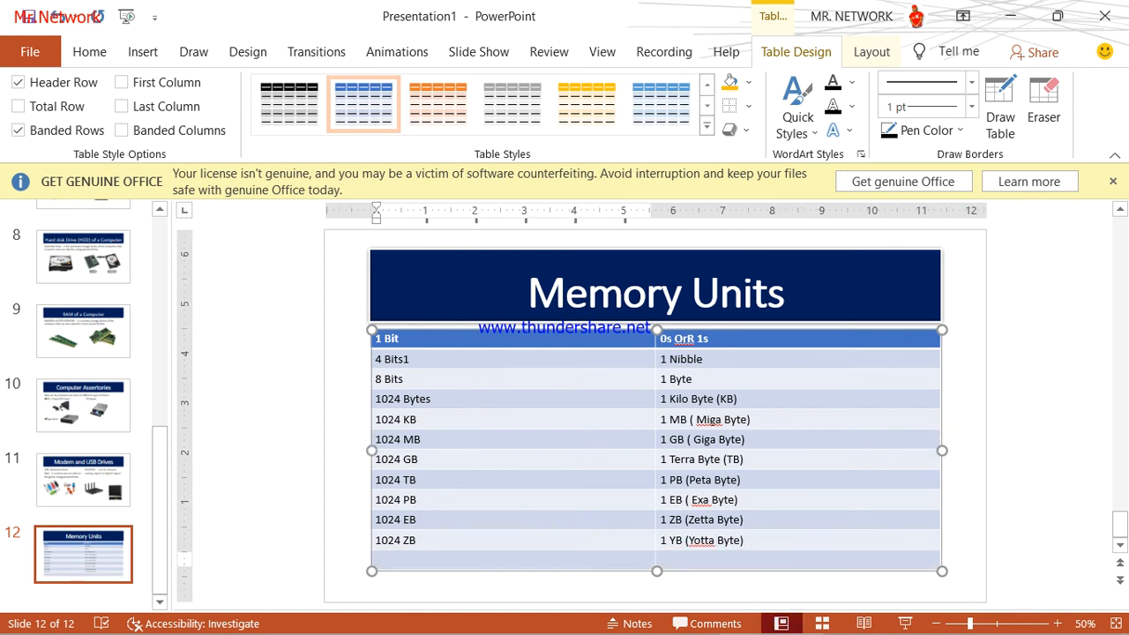
text(1024 YB)
key(Tab)
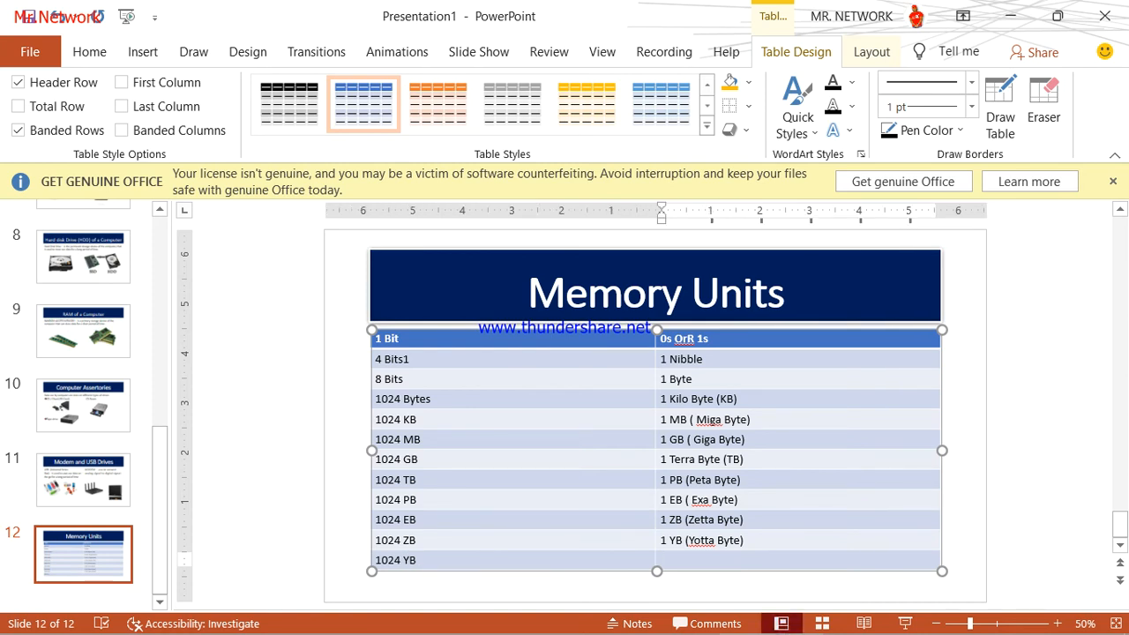
text(1 )
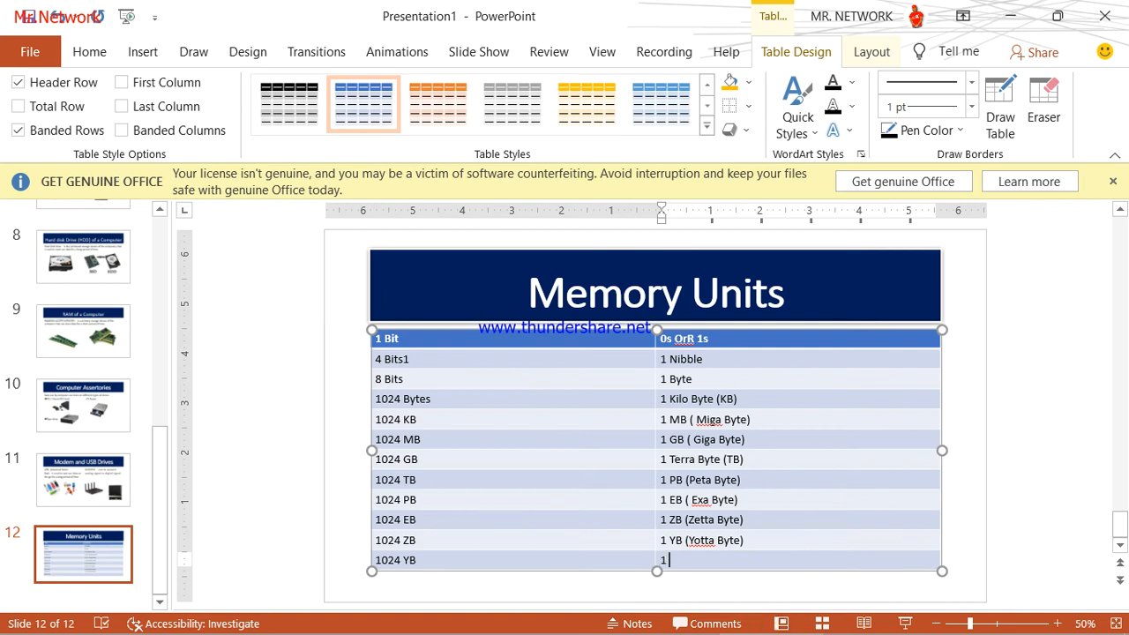
text(BB ()
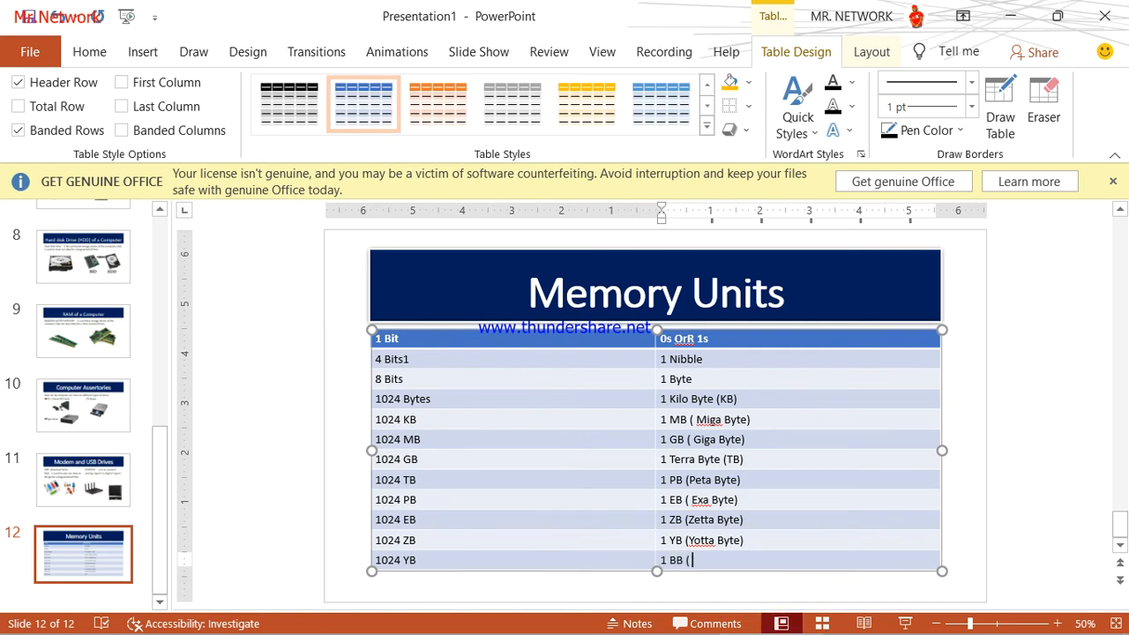
text( Bronto Byte))
- Add a final table row with "1024 BB" in the first column and "1 GoB (Geo Byte)" in the second
key(Tab)
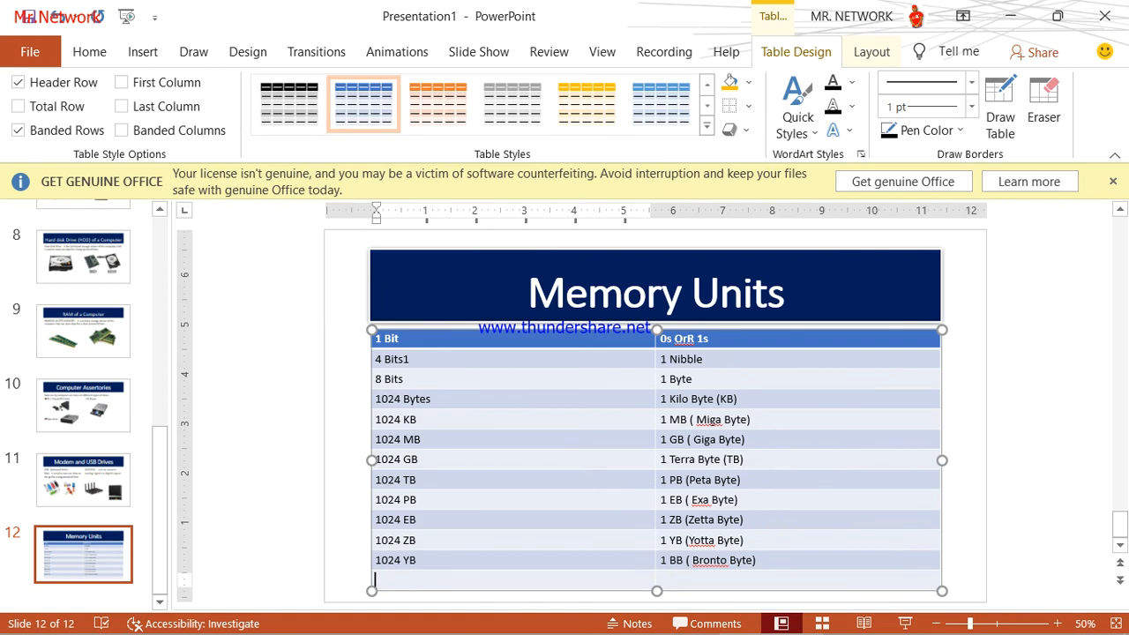
text(1024 BB`)
key(BackSpace)
key(Tab)
text(1)
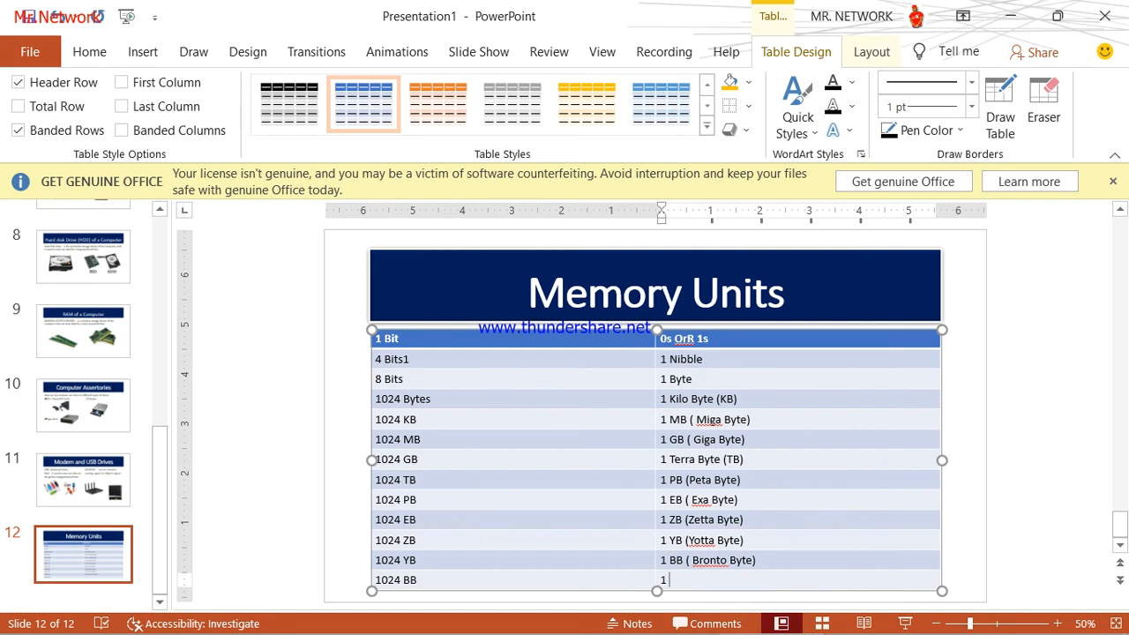
text(Geo)
key(BackSpace)
key(BackSpace)
text(oB (Geo B)
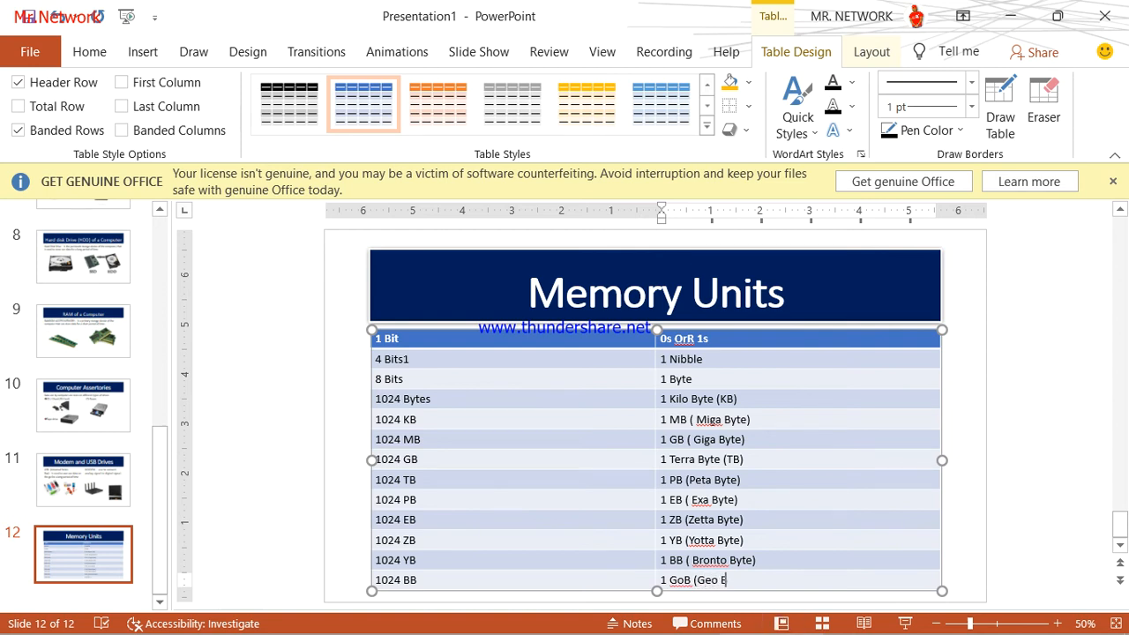
text(yte)
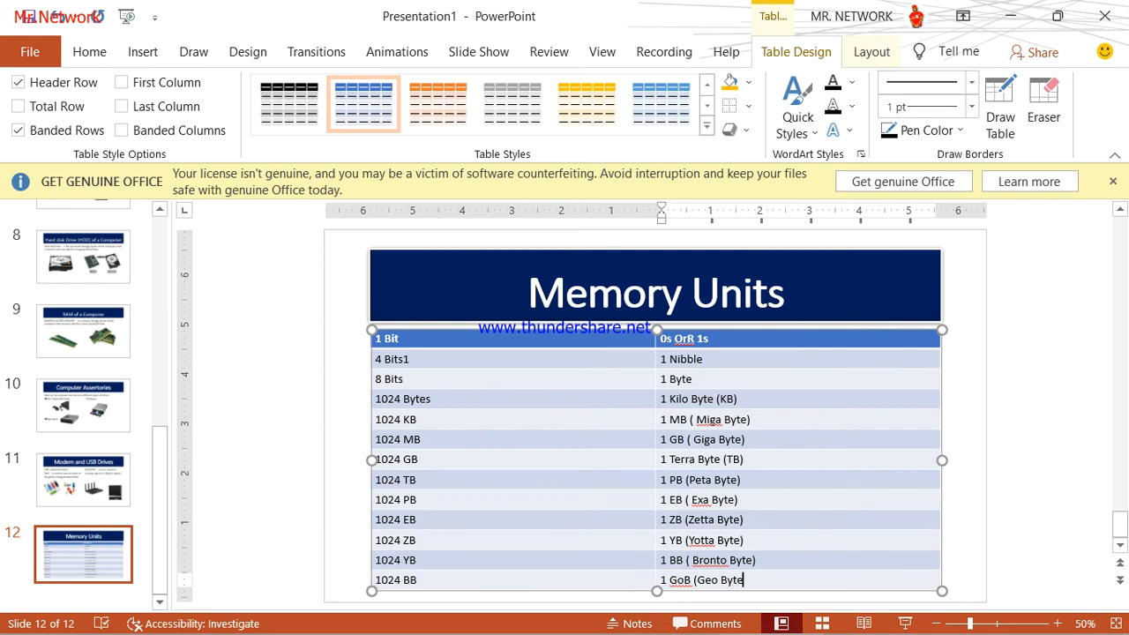
text())
click(1007, 497)
click(805, 398)
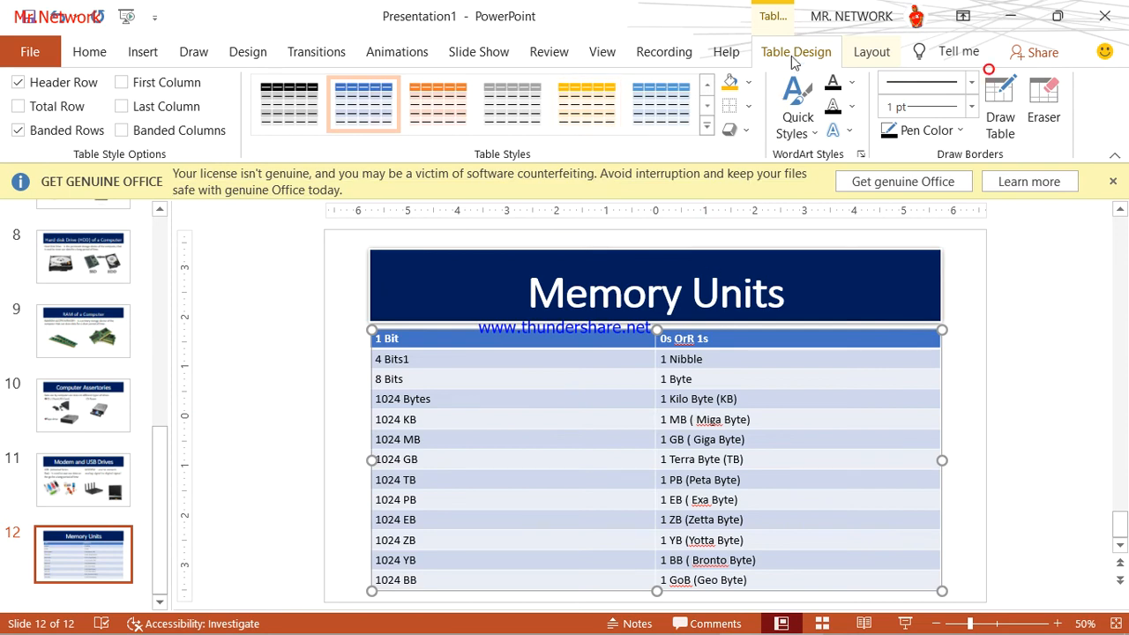
click(707, 127)
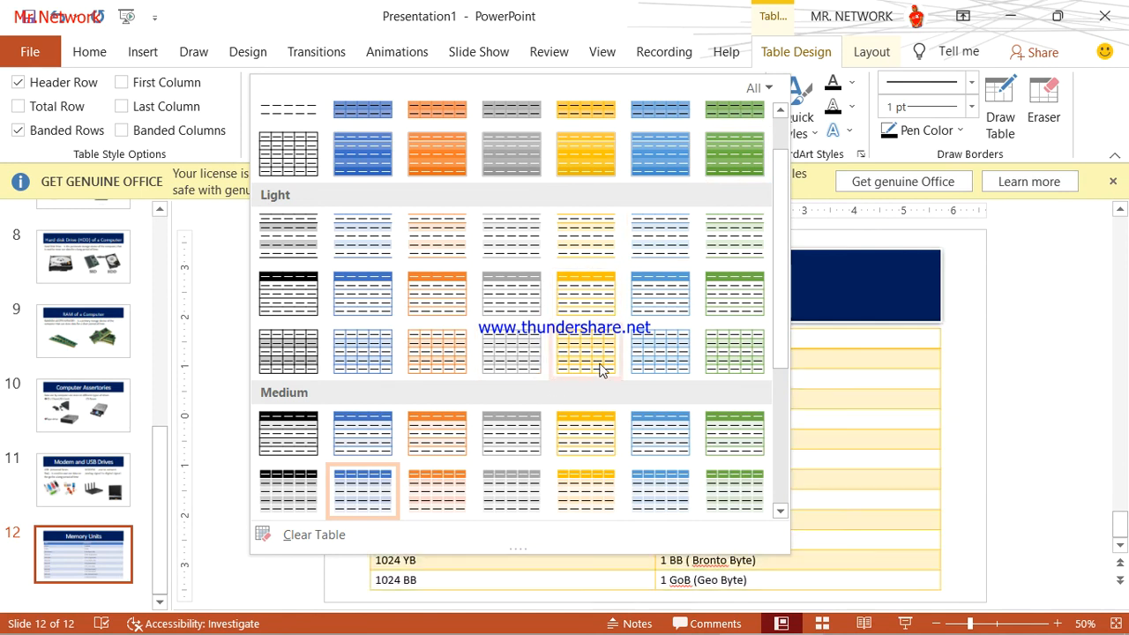
click(850, 429)
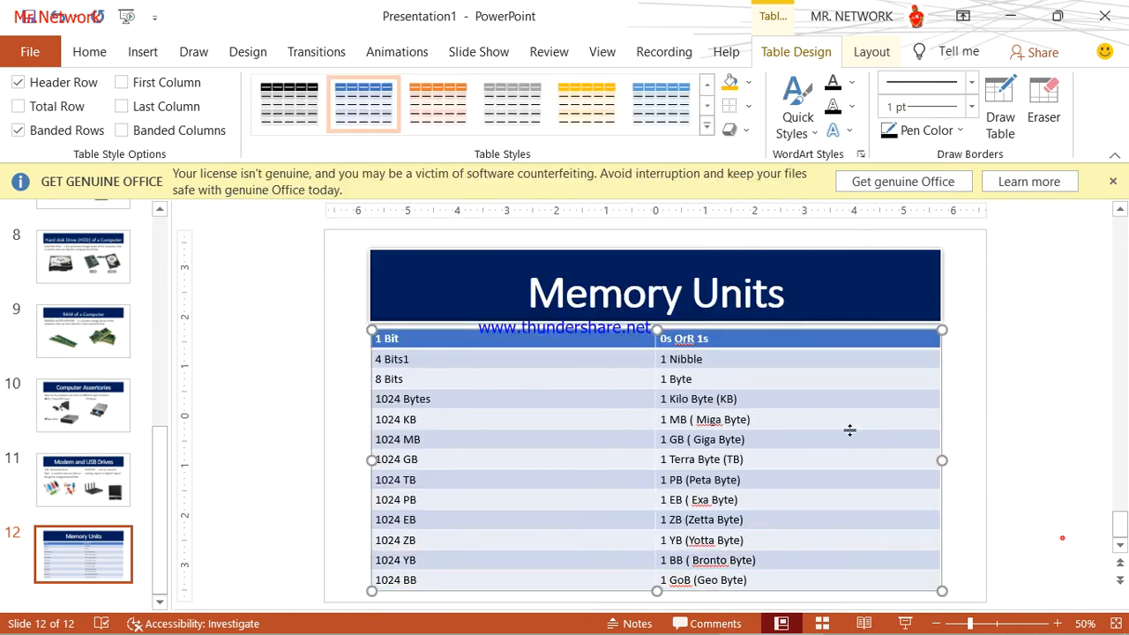
- Correct the misspelled "Miga" to "Mega" in the 1 MB cell and check the spelling suggestions for "Exa"
right_click(710, 420)
click(756, 433)
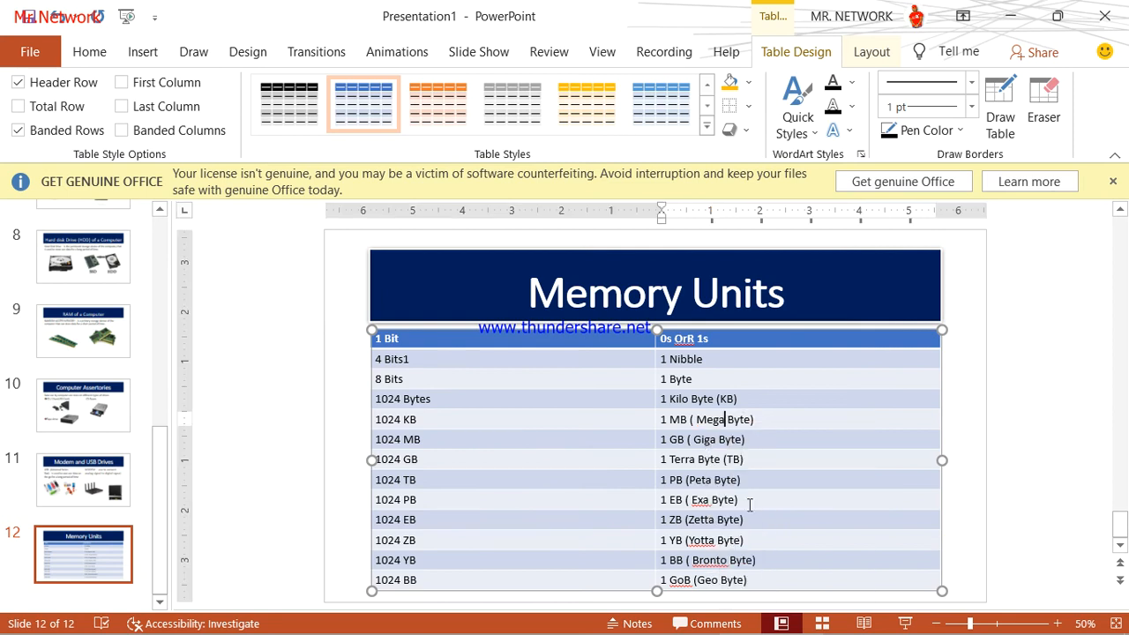
right_click(700, 500)
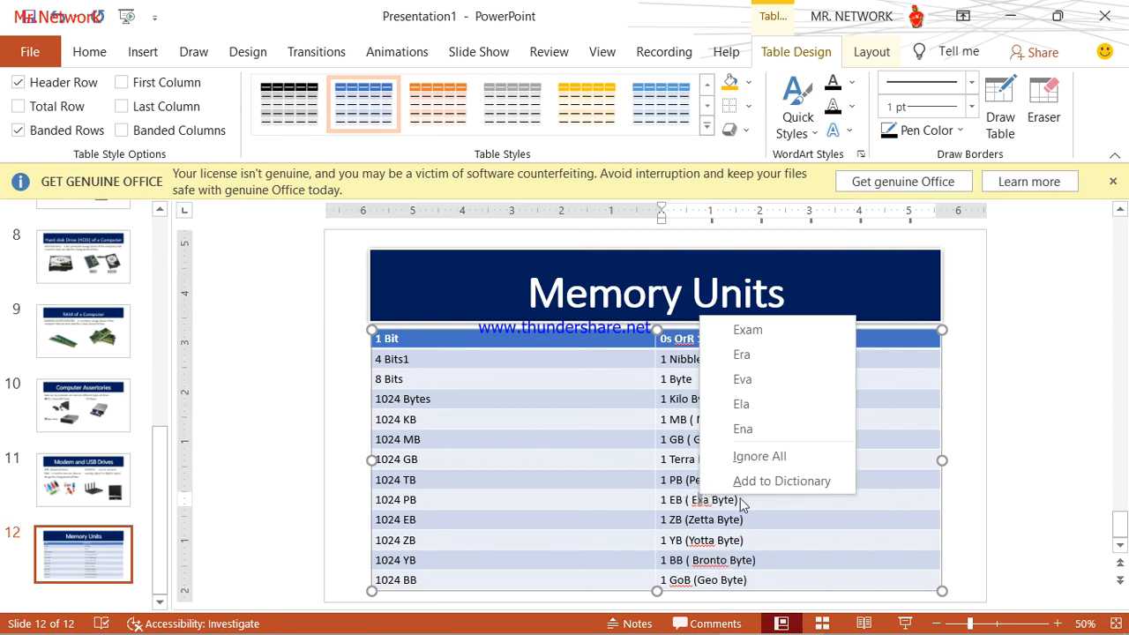
key(Escape)
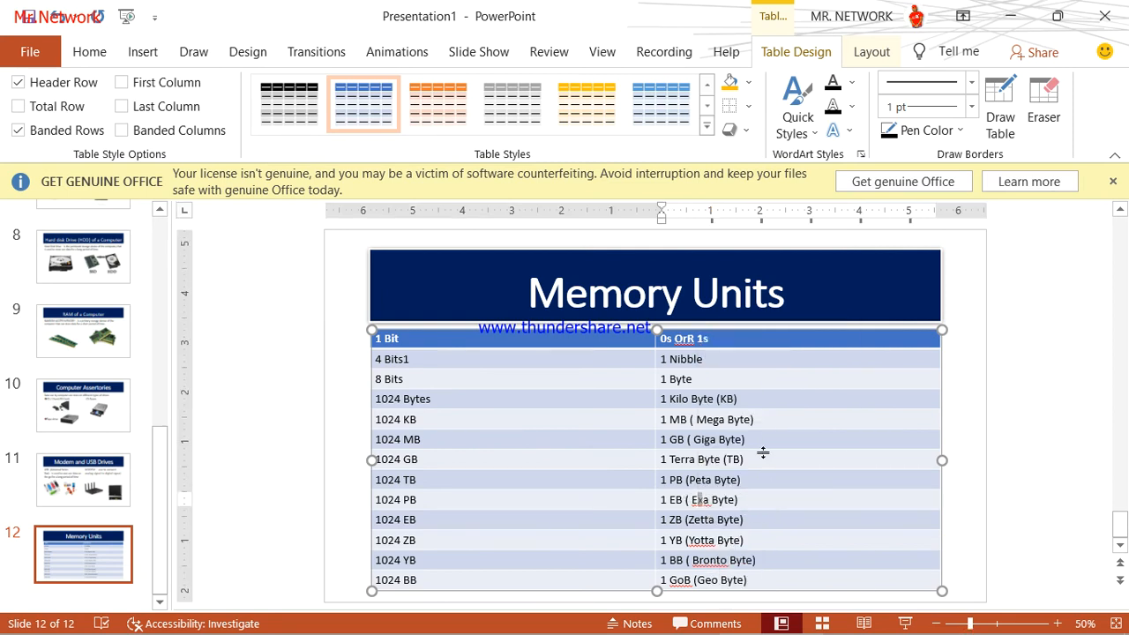
- Add a new slide with the Title Only layout after the Memory Units slide
click(167, 496)
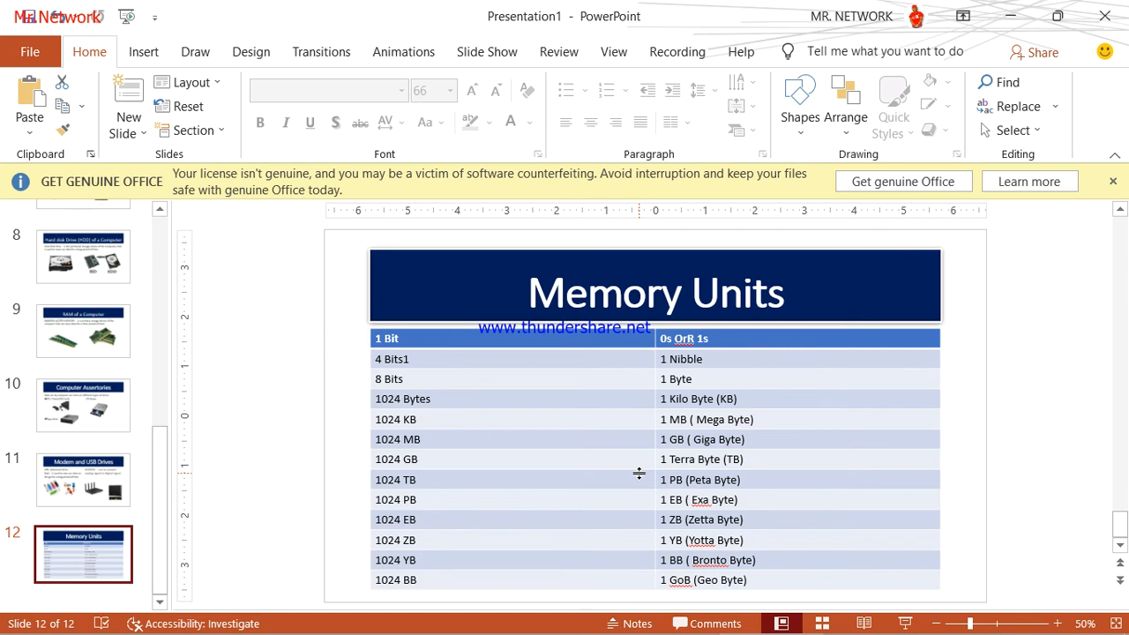
click(128, 132)
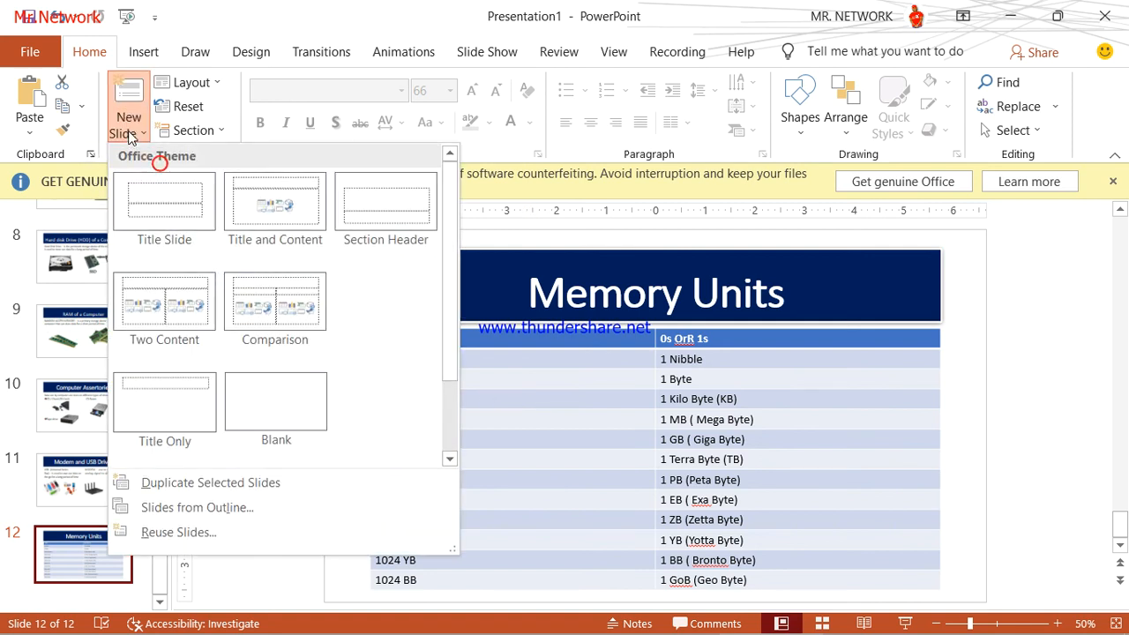
click(176, 405)
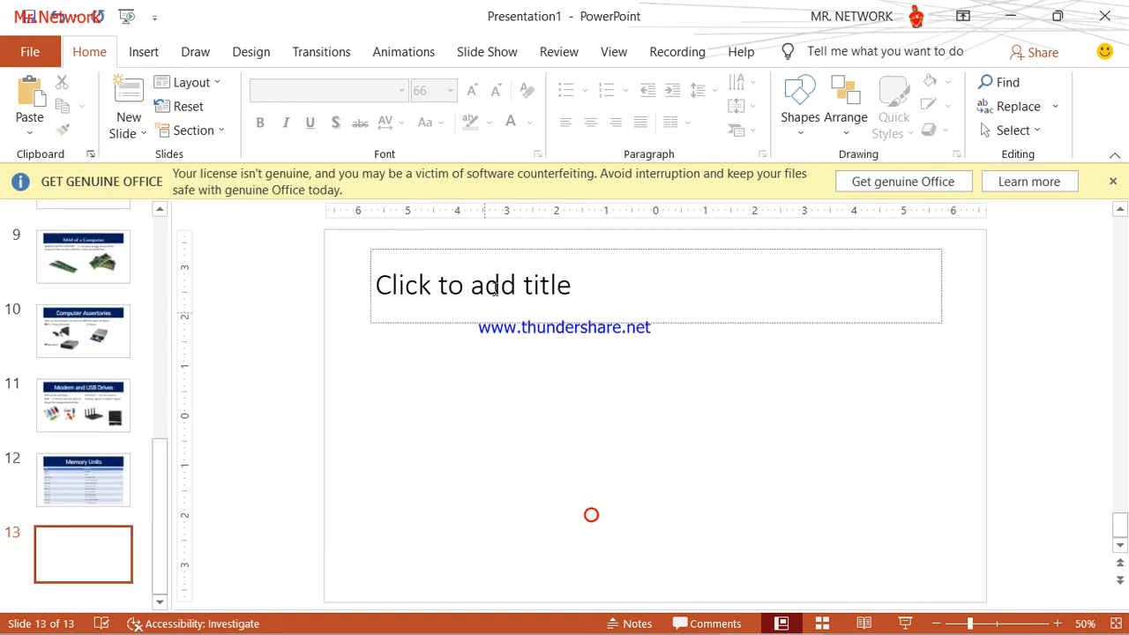
- Enter "Thanks for your Time" as the title of slide 13
click(486, 309)
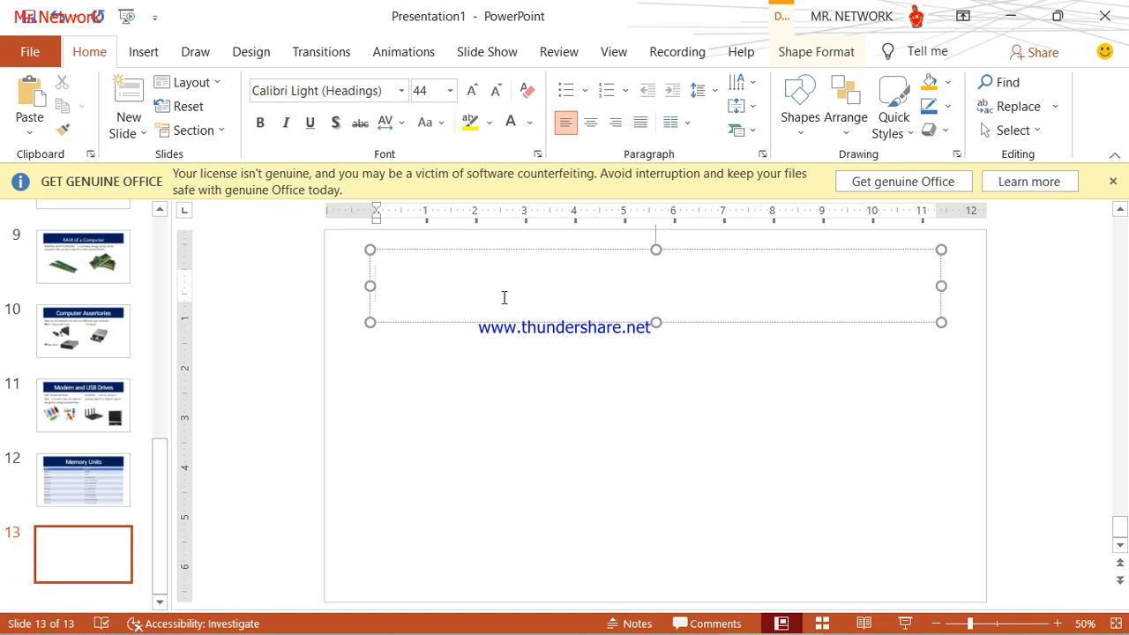
text(T)
text(jan)
key(BackSpace)
key(BackSpace)
key(BackSpace)
text(hankd)
key(BackSpace)
text(s for )
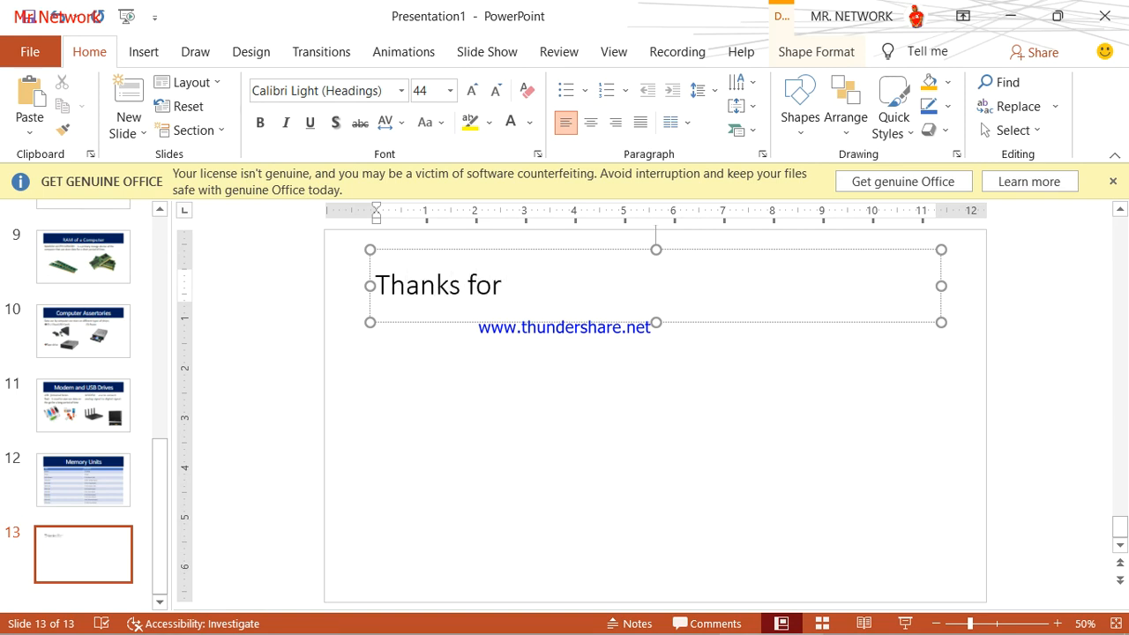
text(your Time)
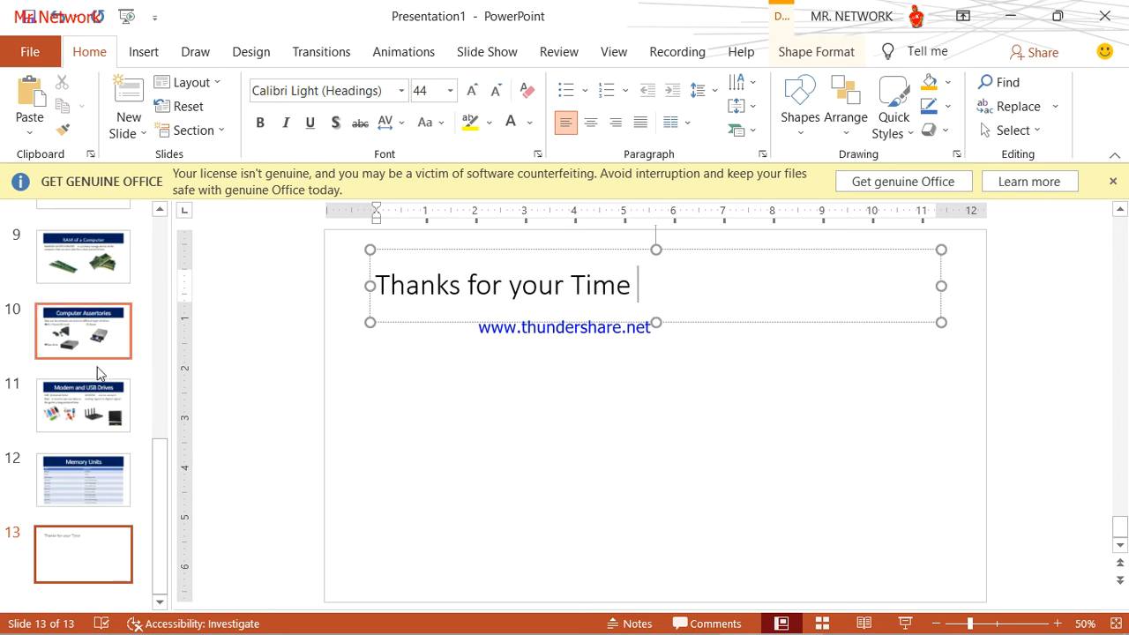
- Copy the formatting of the Memory Units title on slide 12 onto the title of slide 13 with Format Painter
click(88, 401)
click(69, 490)
click(397, 309)
click(63, 130)
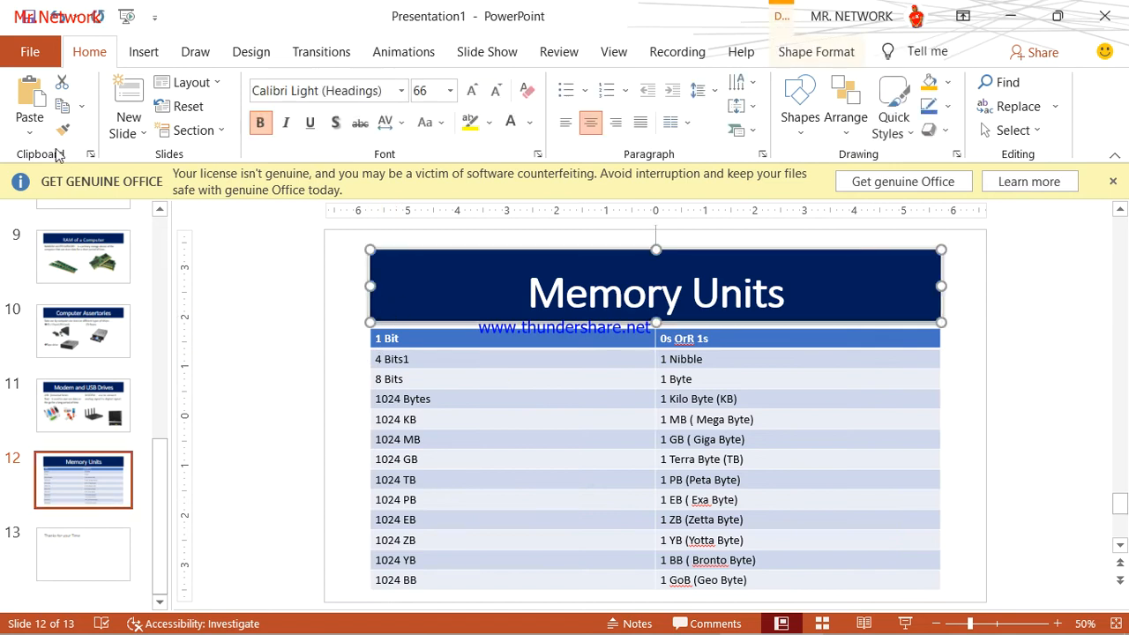
click(70, 557)
click(587, 324)
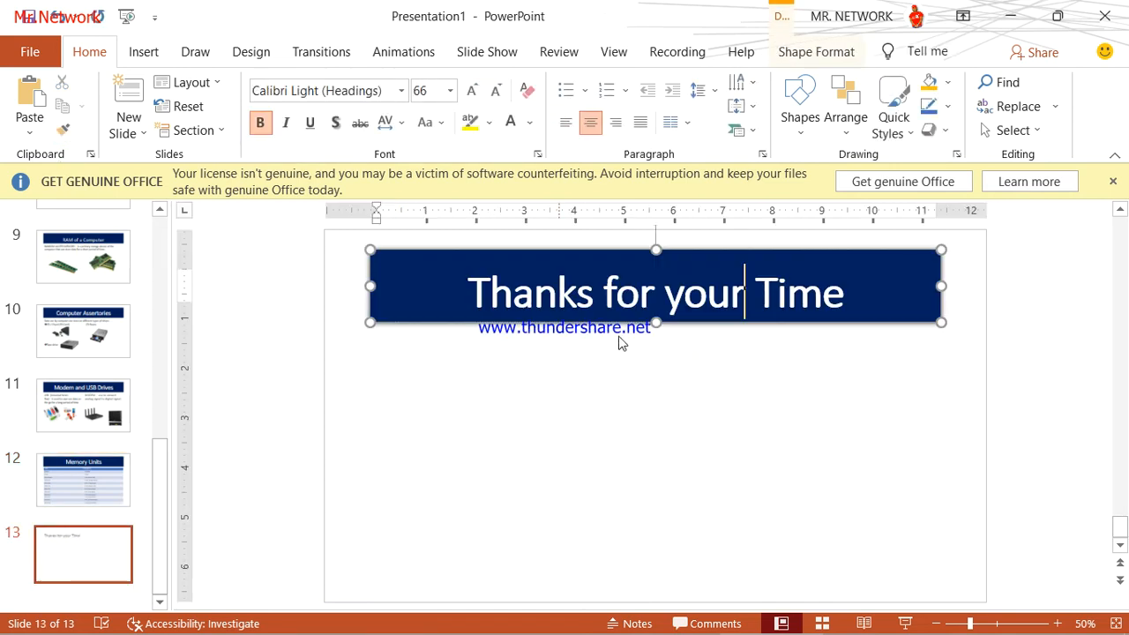
click(658, 377)
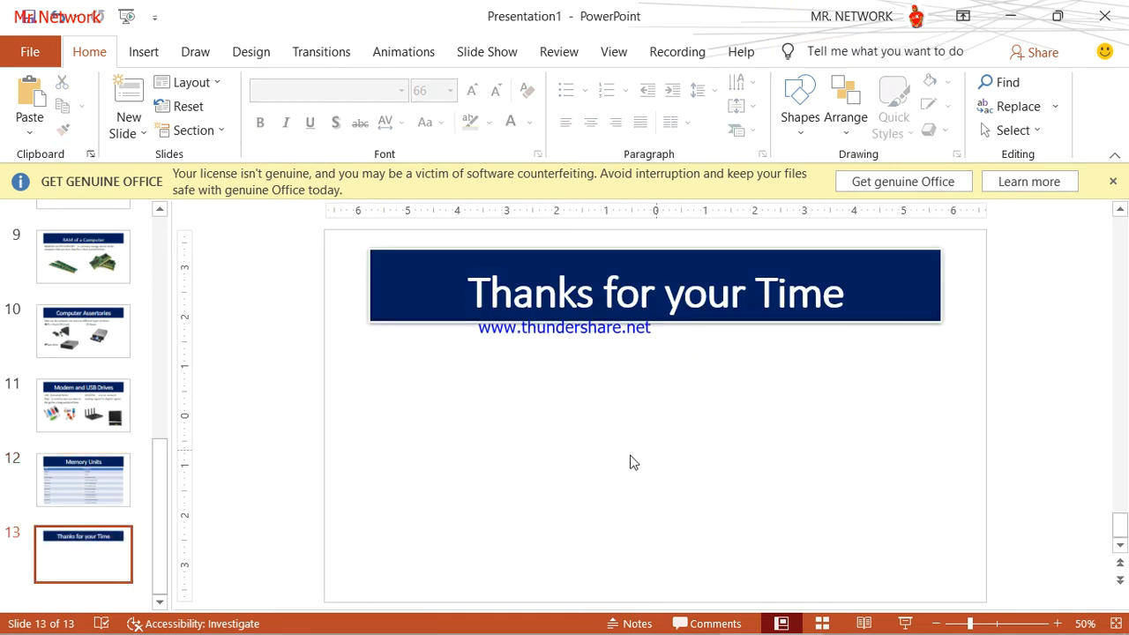
- Draw a smiley face shape about 3.27" high and 3.82" wide below the title on slide 13
click(144, 54)
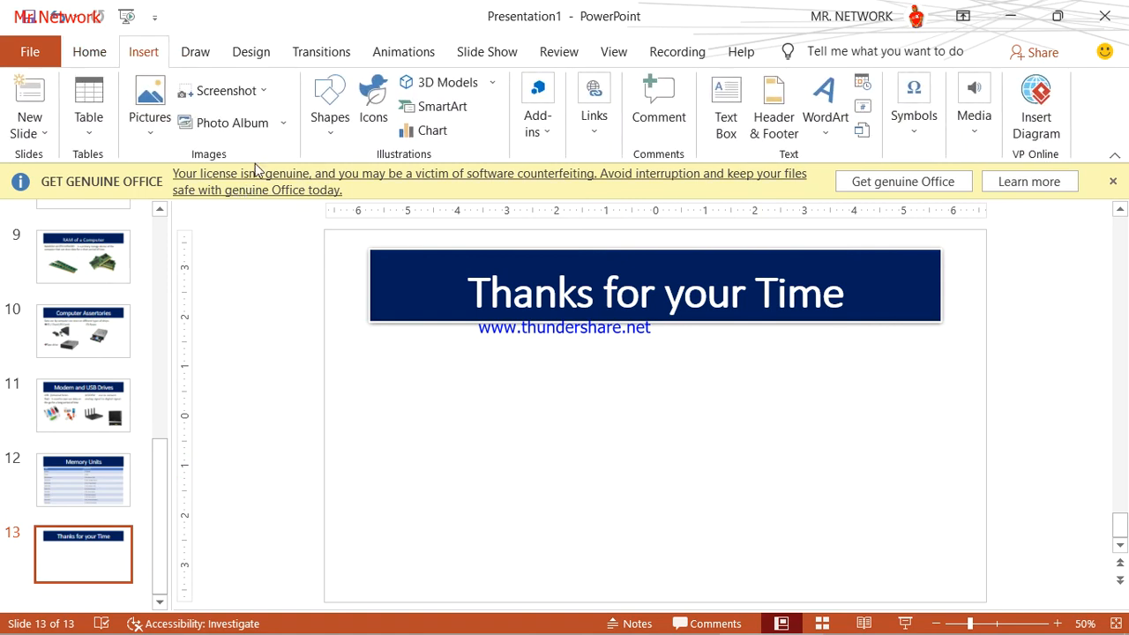
click(329, 123)
scroll(507, 388, down, 3)
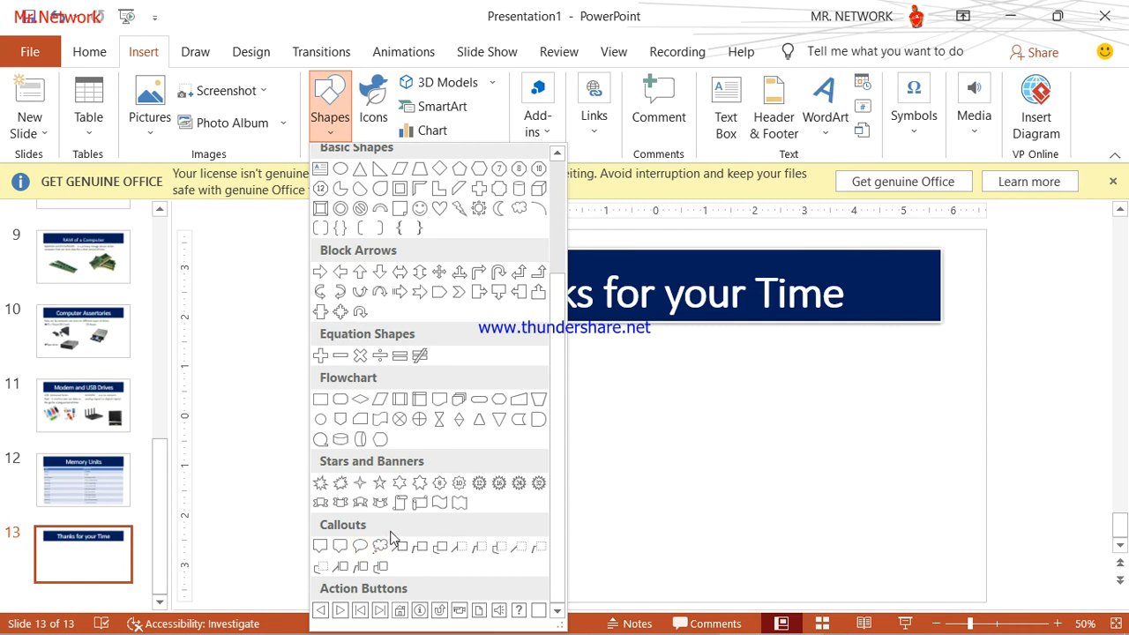
click(422, 208)
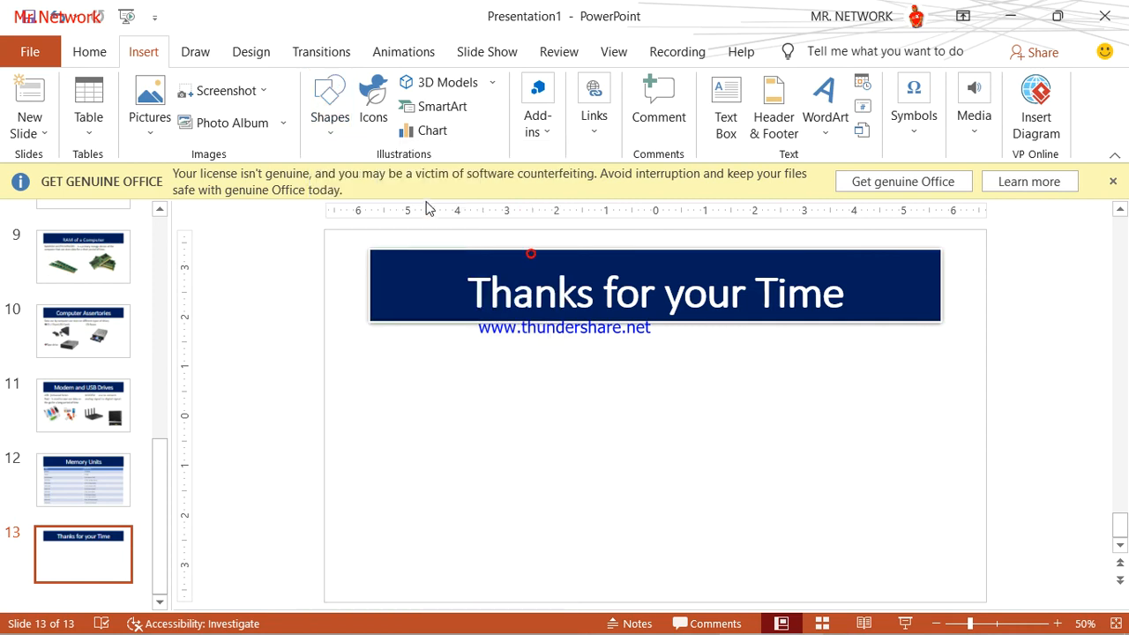
drag(503, 374, 694, 537)
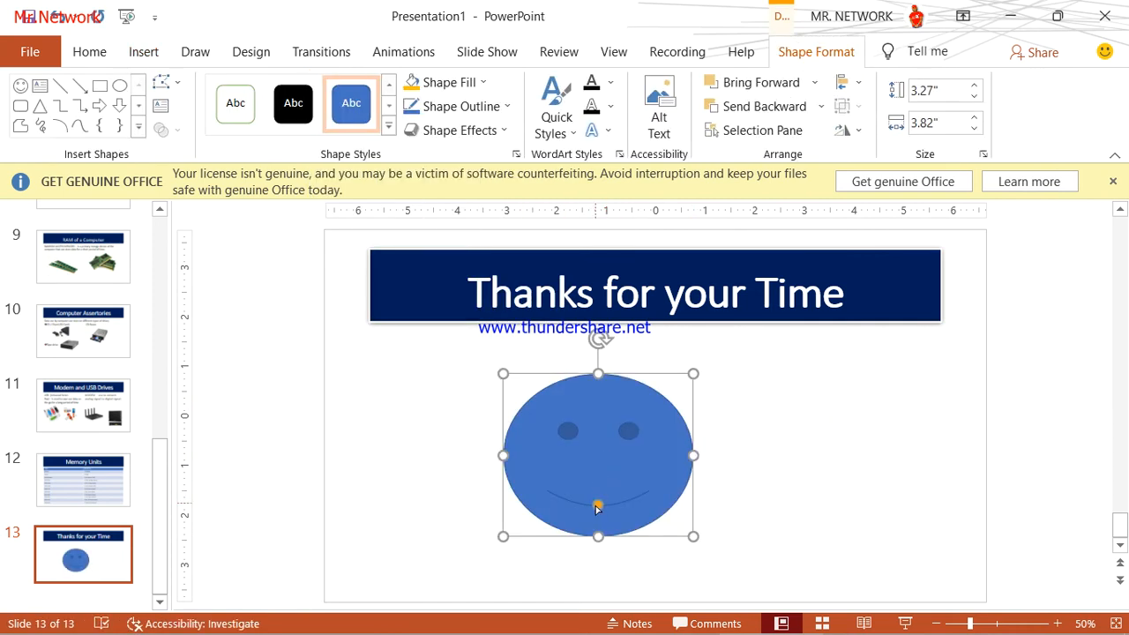
mouse_move(597, 510)
mouse_down()
mouse_move(594, 475)
mouse_move(597, 511)
mouse_up()
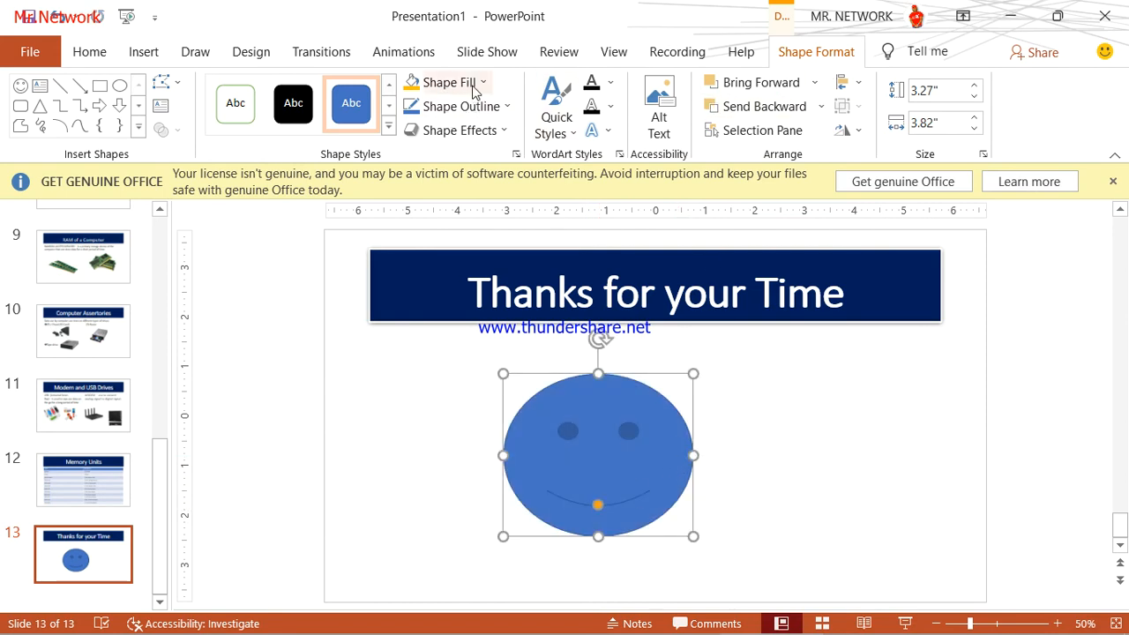
- Fill the smiley face with the standard orange color and deselect it
click(446, 82)
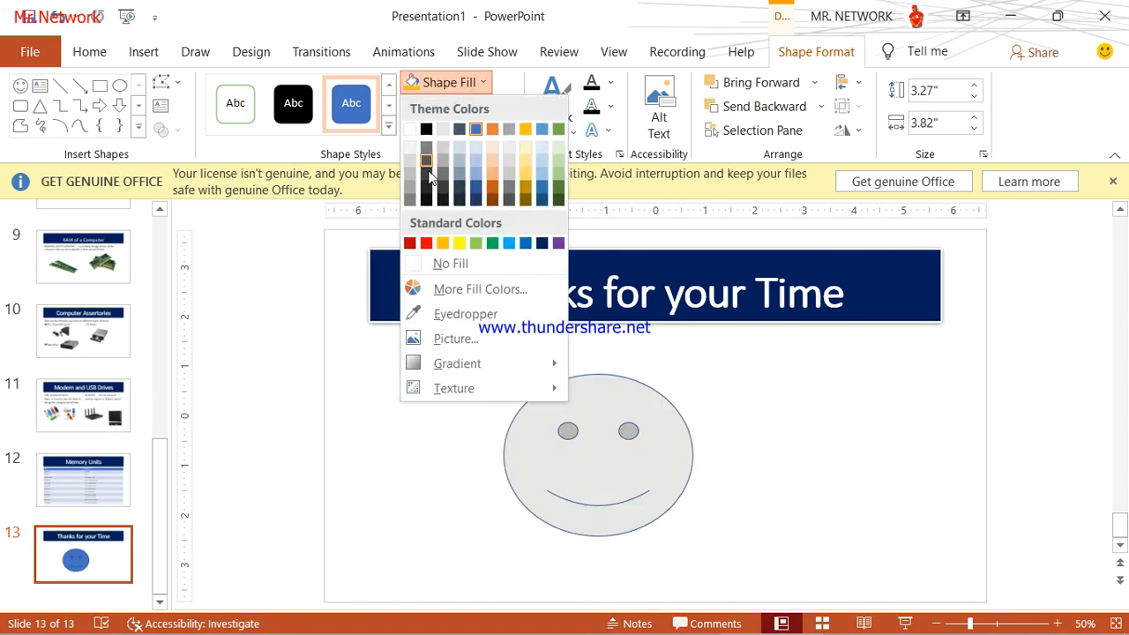
click(443, 245)
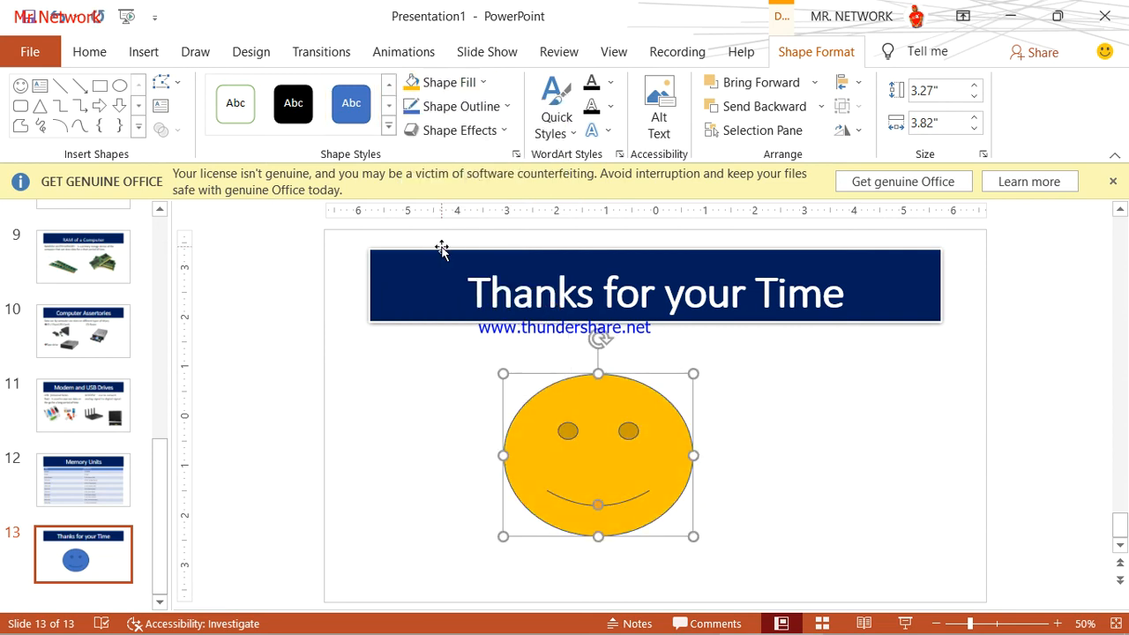
click(722, 424)
- Review the finished presentation's slides from the title slide through the closing slide
drag(156, 474, 173, 242)
click(92, 245)
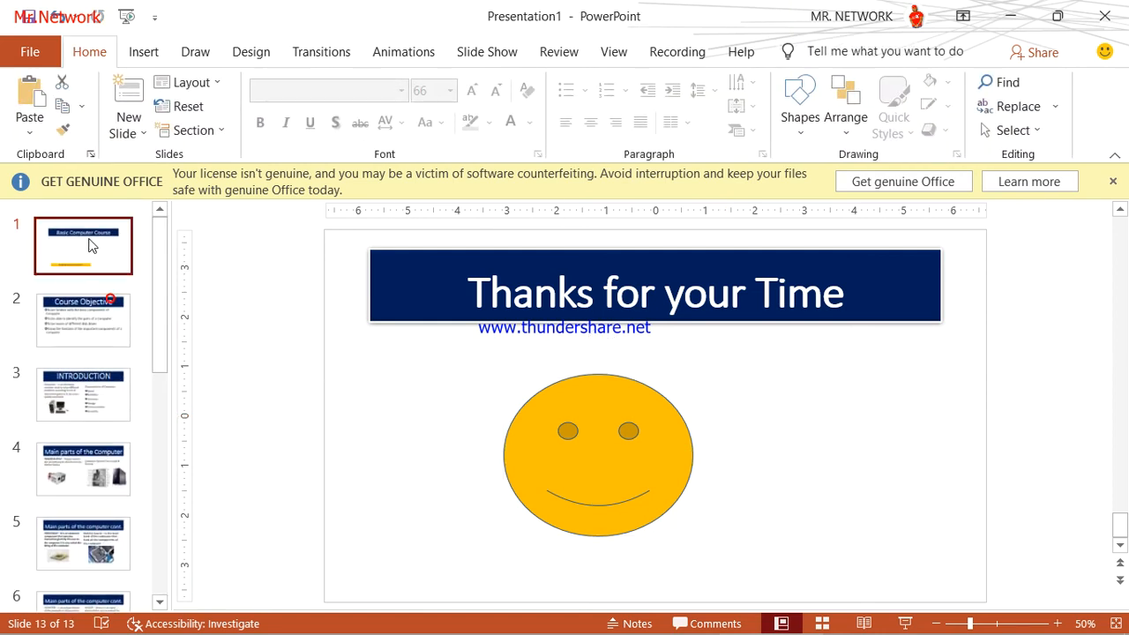
scroll(99, 565, down, 4)
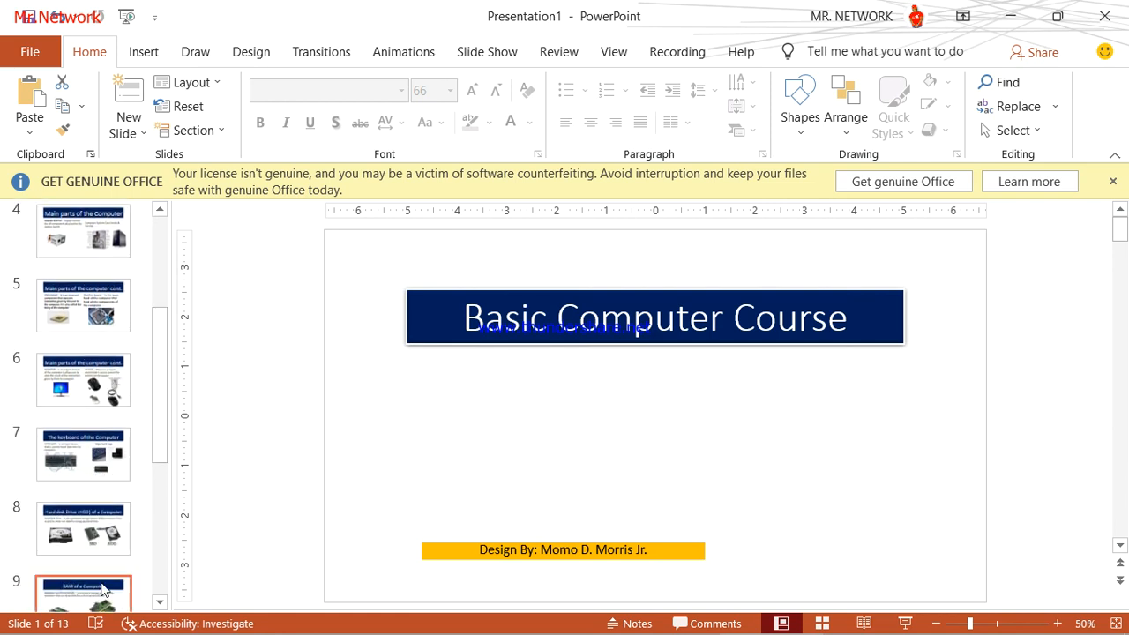
scroll(102, 589, down, 2)
scroll(94, 554, down, 2)
click(90, 538)
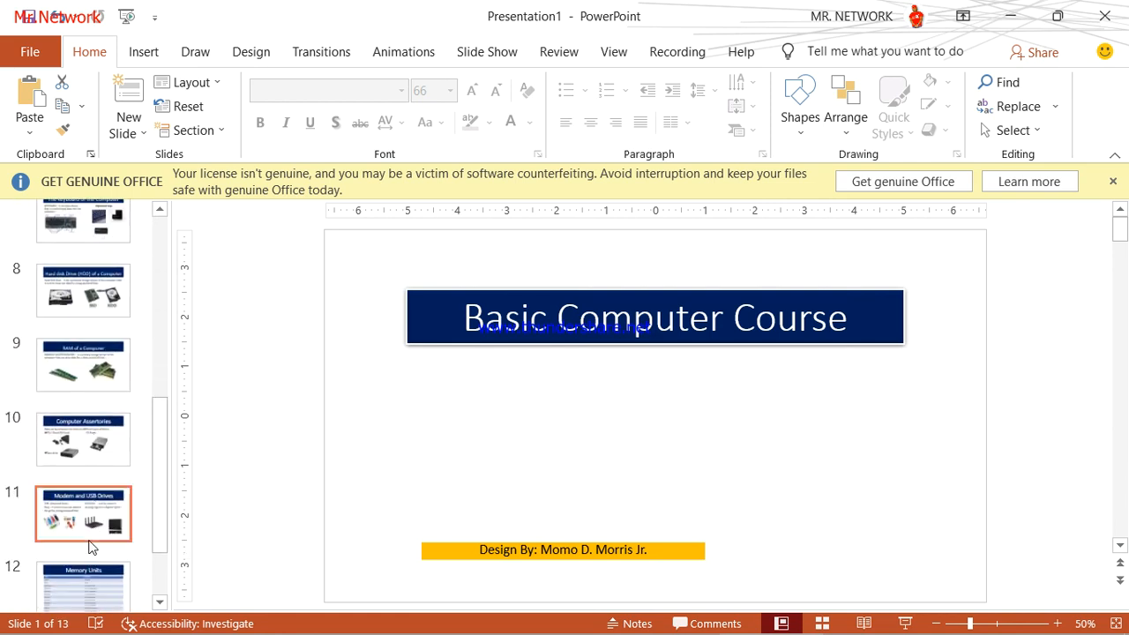
click(104, 500)
click(100, 551)
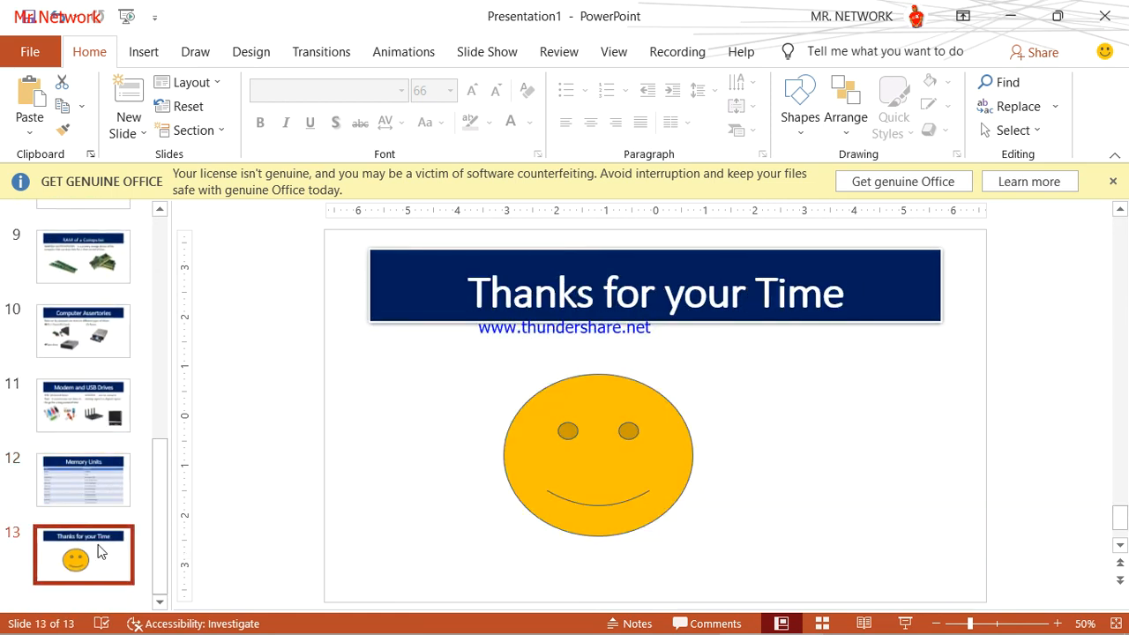
scroll(130, 371, up, 8)
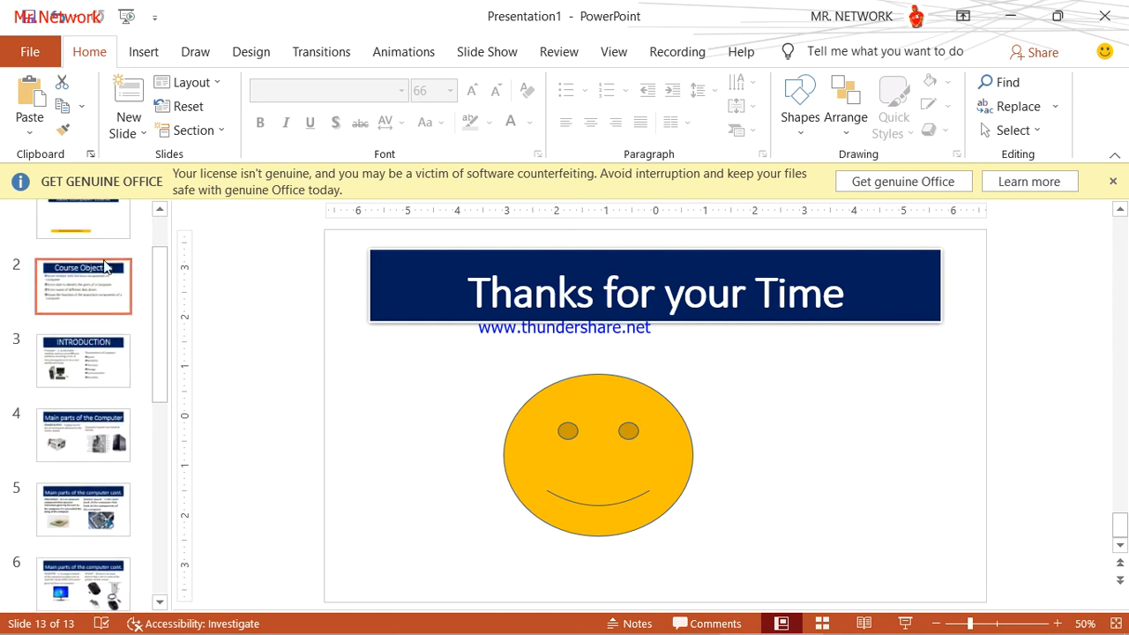